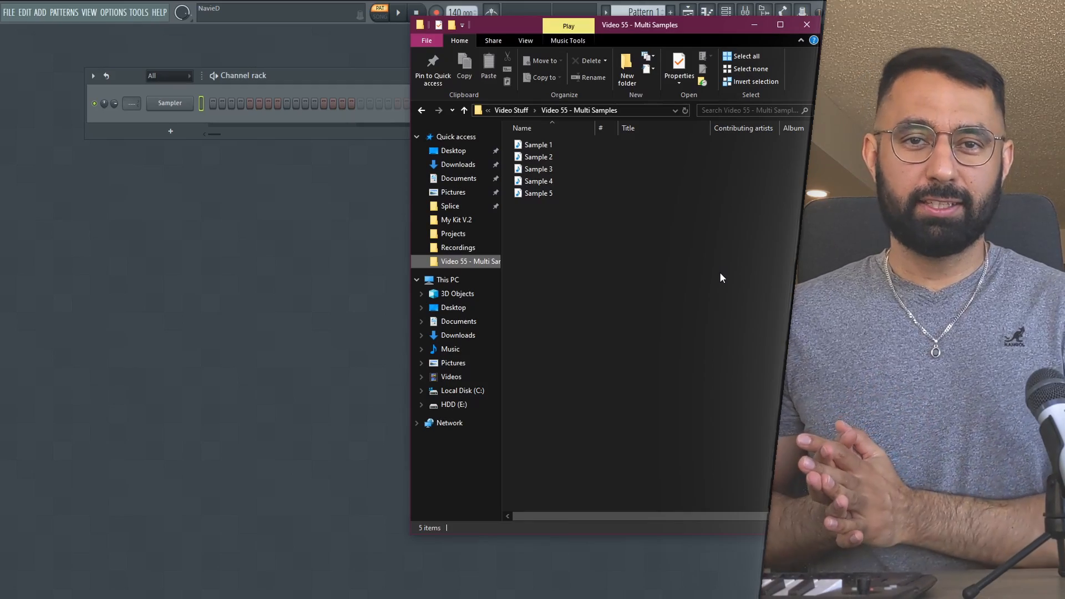
# Step: Listen to Sample 1 through Sample 5 in the Video 55 - Multi Samples folder and replay Sample 1
pyautogui.doubleClick(536, 145)
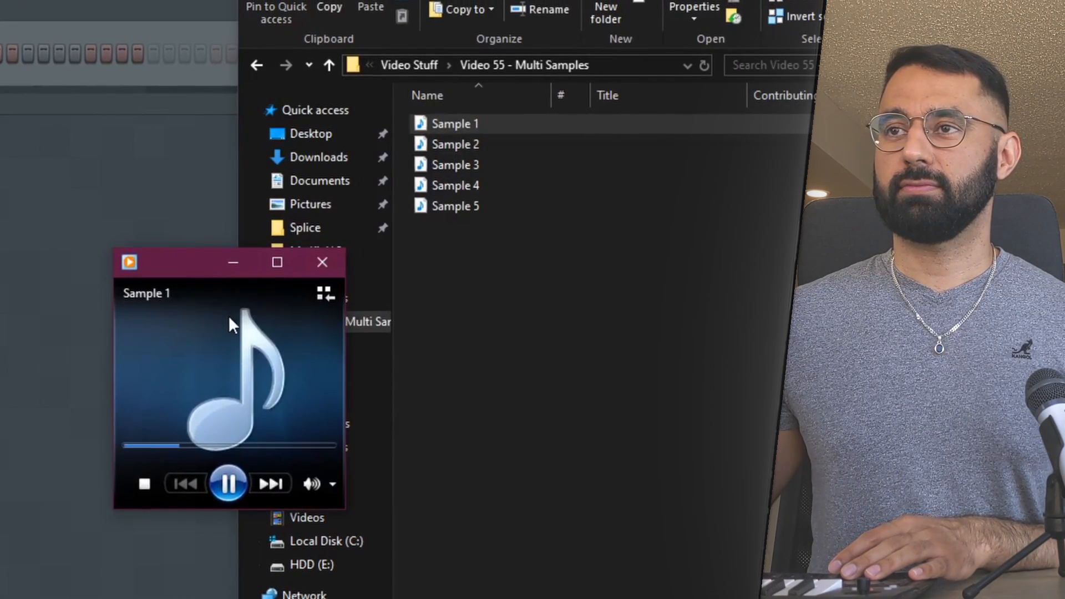
pyautogui.doubleClick(455, 144)
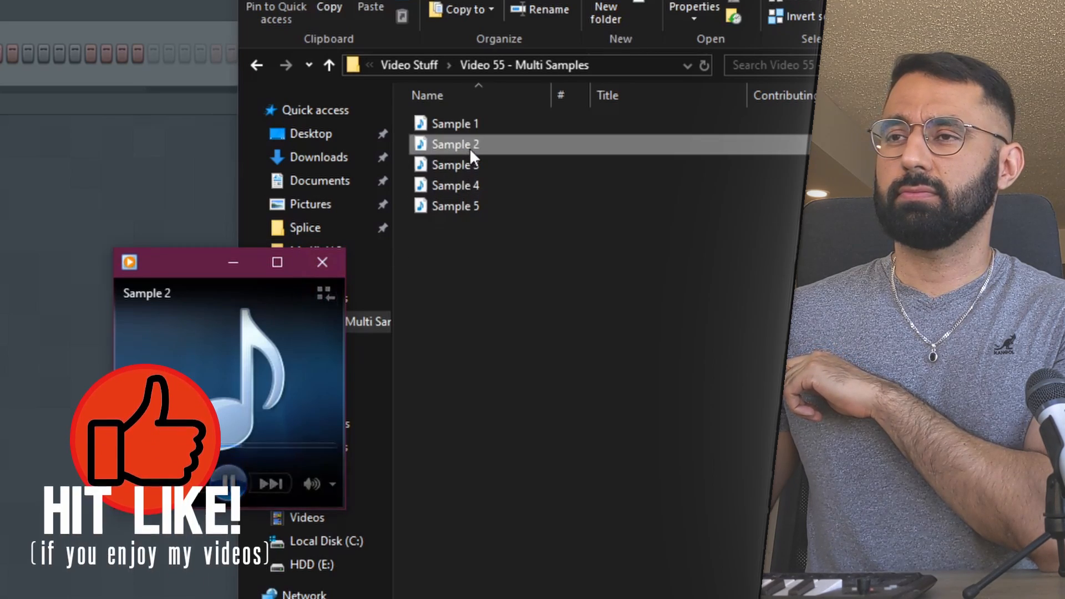
pyautogui.doubleClick(454, 165)
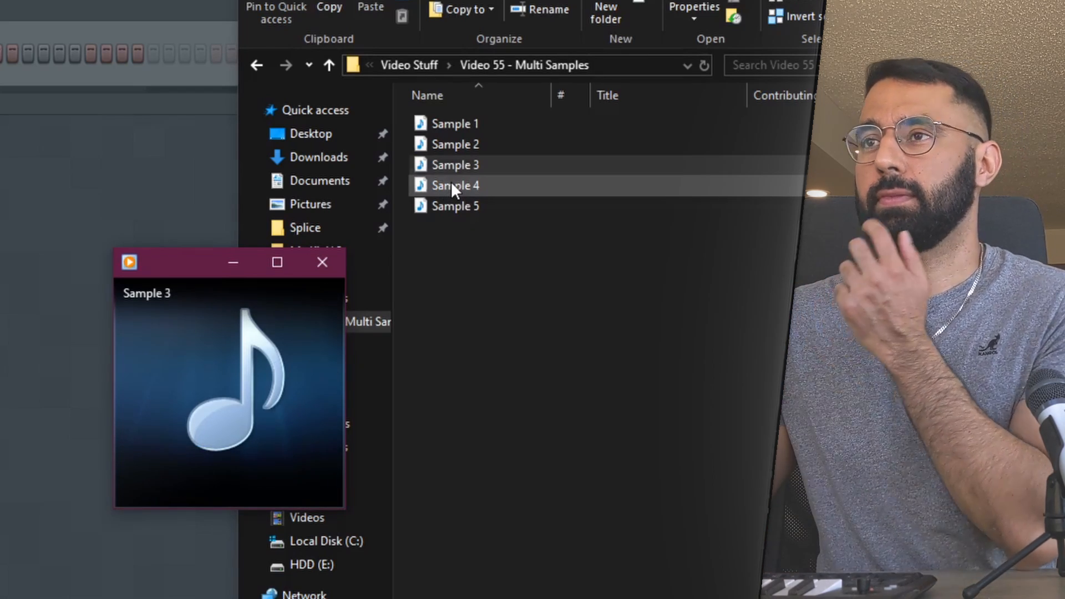
pyautogui.doubleClick(452, 186)
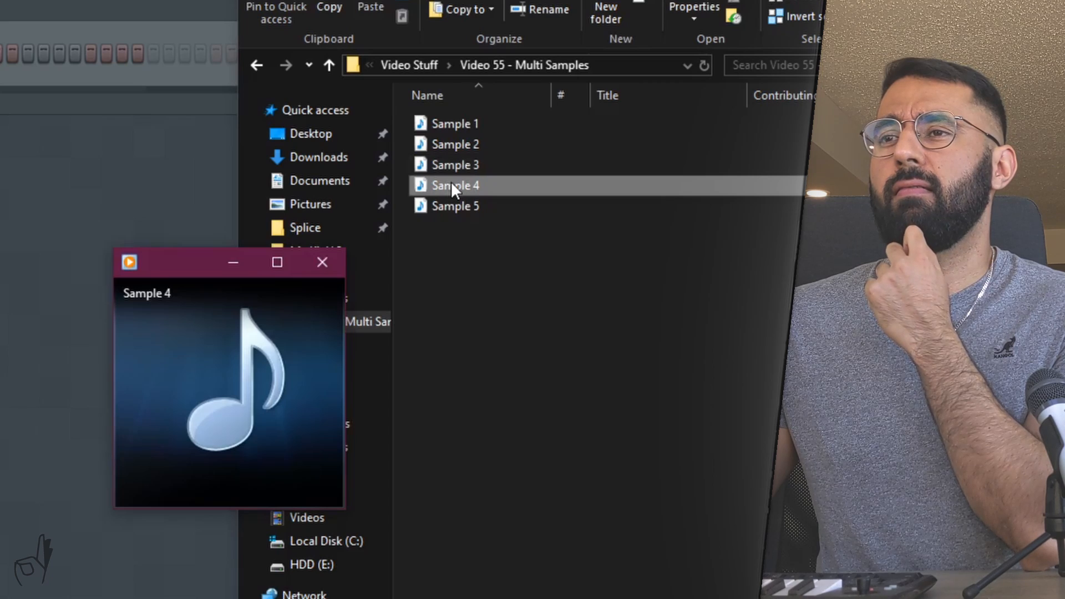
pyautogui.doubleClick(477, 208)
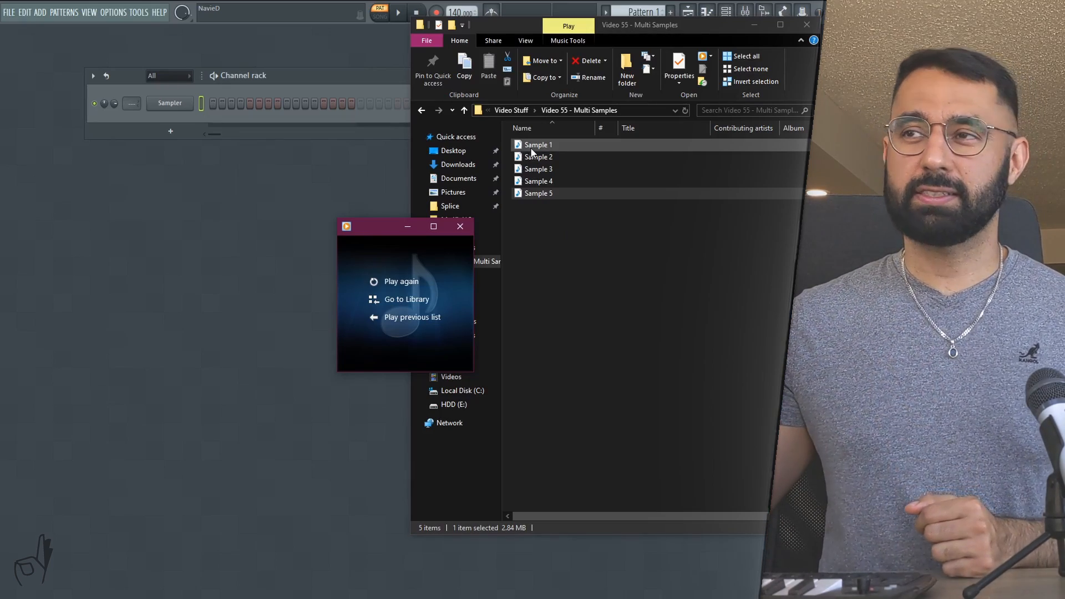
pyautogui.doubleClick(531, 150)
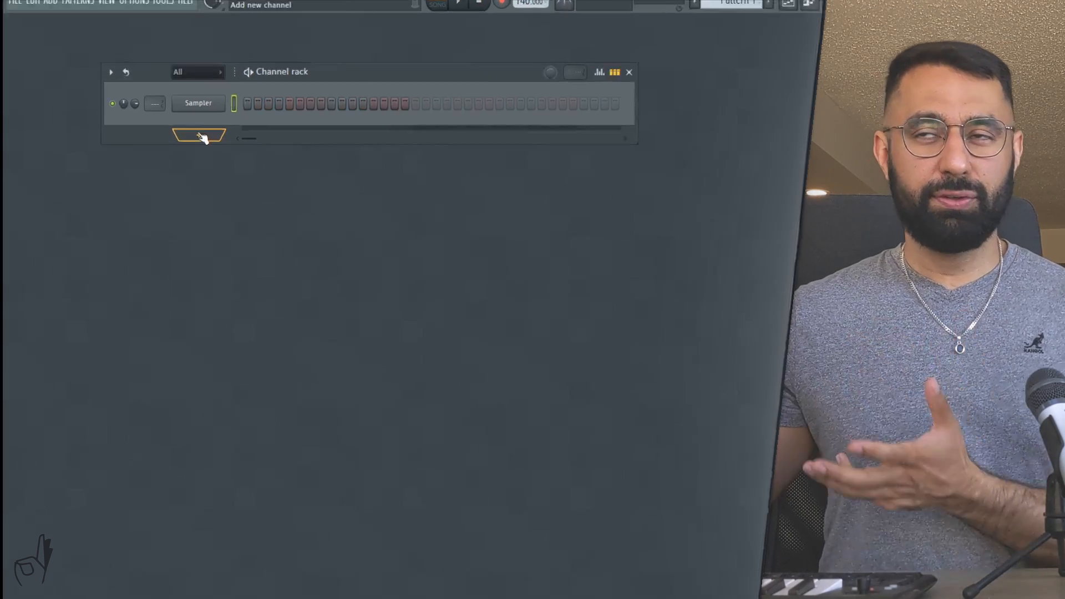
# Step: Add the Momentum sampler as a new channel in the channel rack
pyautogui.click(170, 130)
pyautogui.moveTo(412, 260)
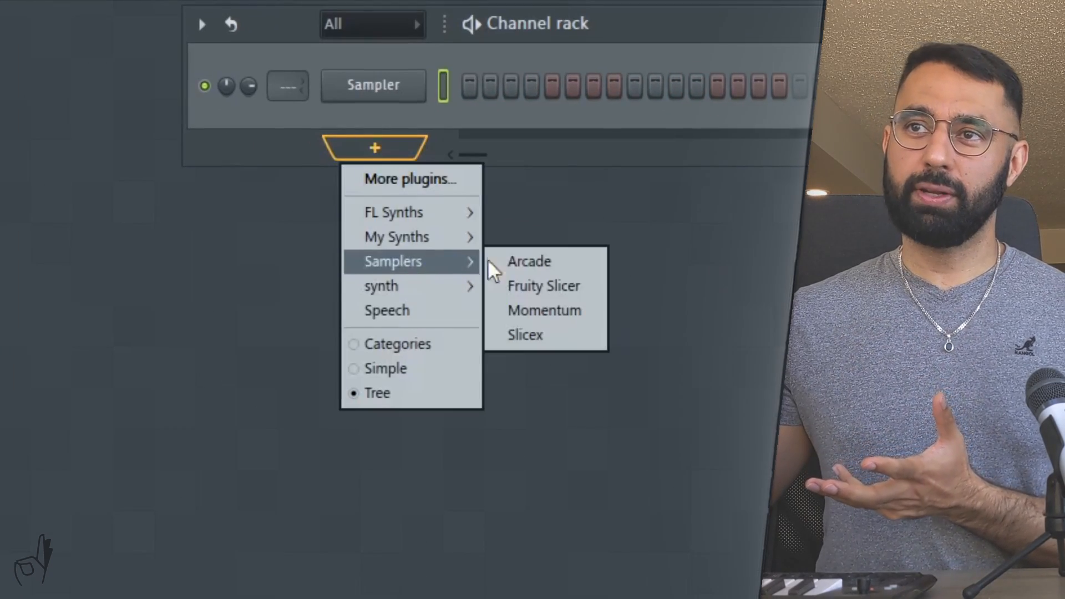
pyautogui.click(546, 307)
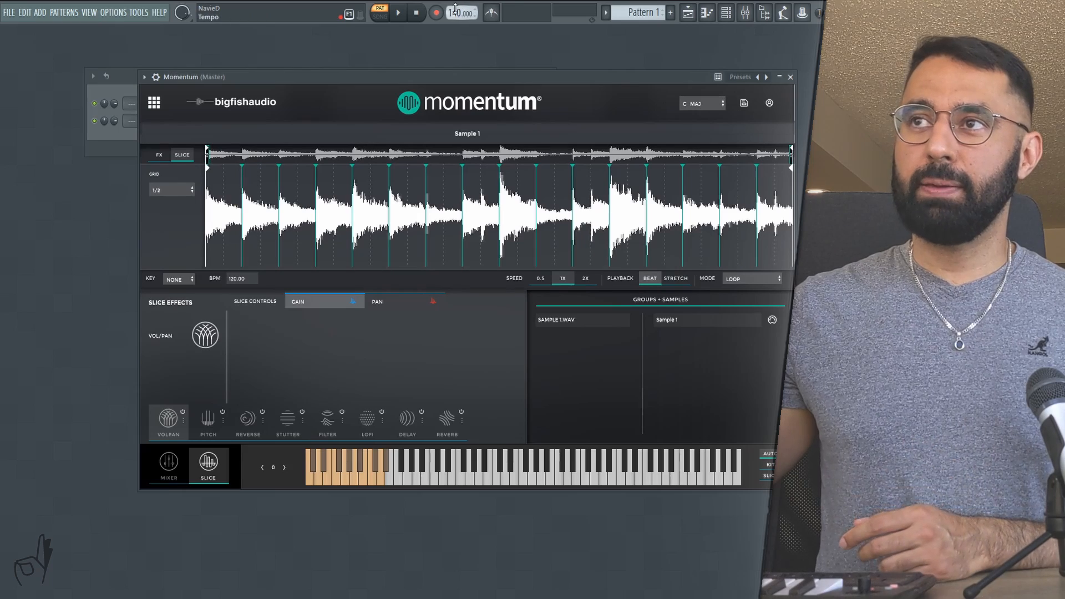
# Step: Set the project tempo to 73 BPM
pyautogui.moveTo(455, 8); pyautogui.dragTo(455, 22)
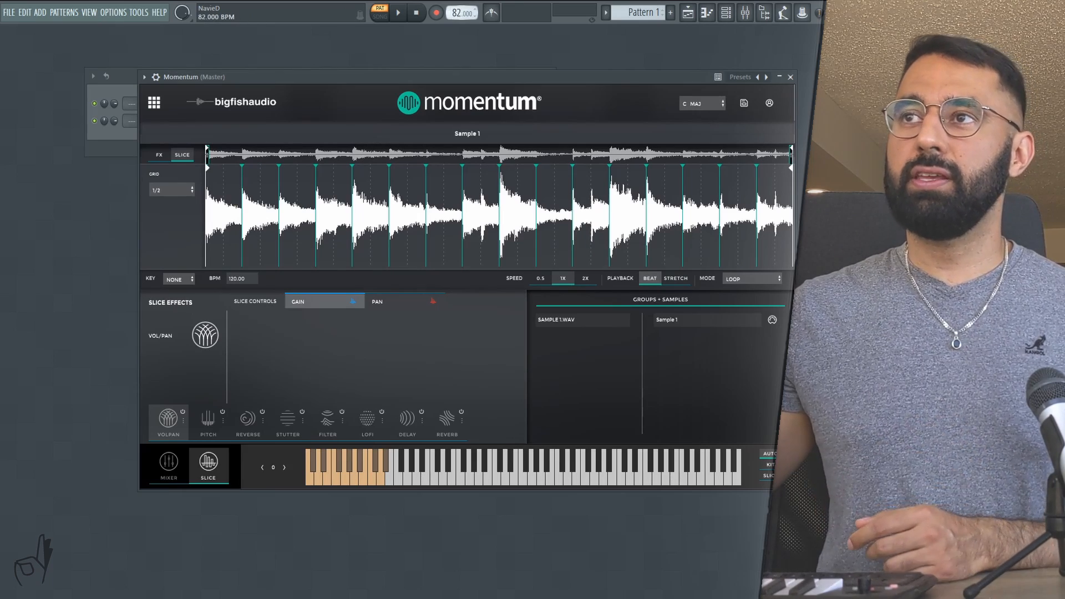
pyautogui.moveTo(455, 22); pyautogui.dragTo(455, 26)
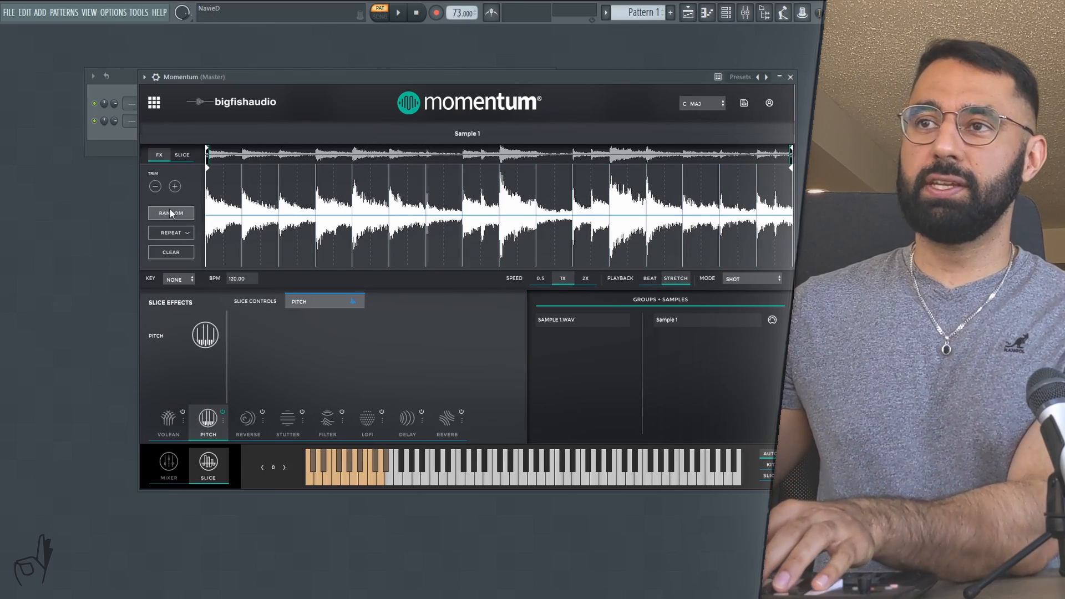
# Step: Randomize the pitch of Sample 1's slices in Momentum and move the start marker of the tenth slice slightly earlier
pyautogui.click(171, 213)
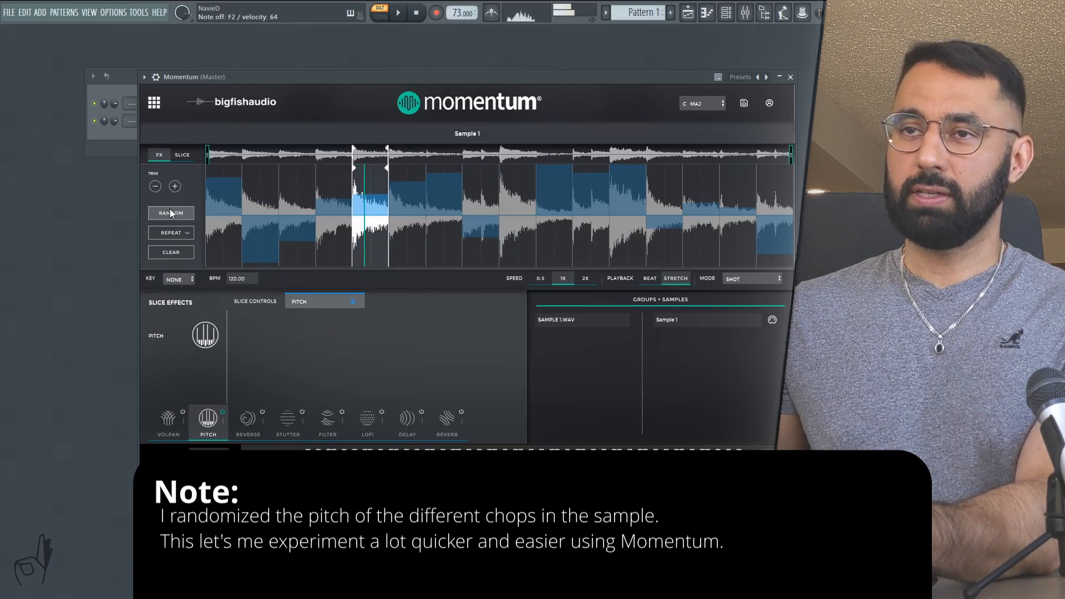
pyautogui.click(171, 213)
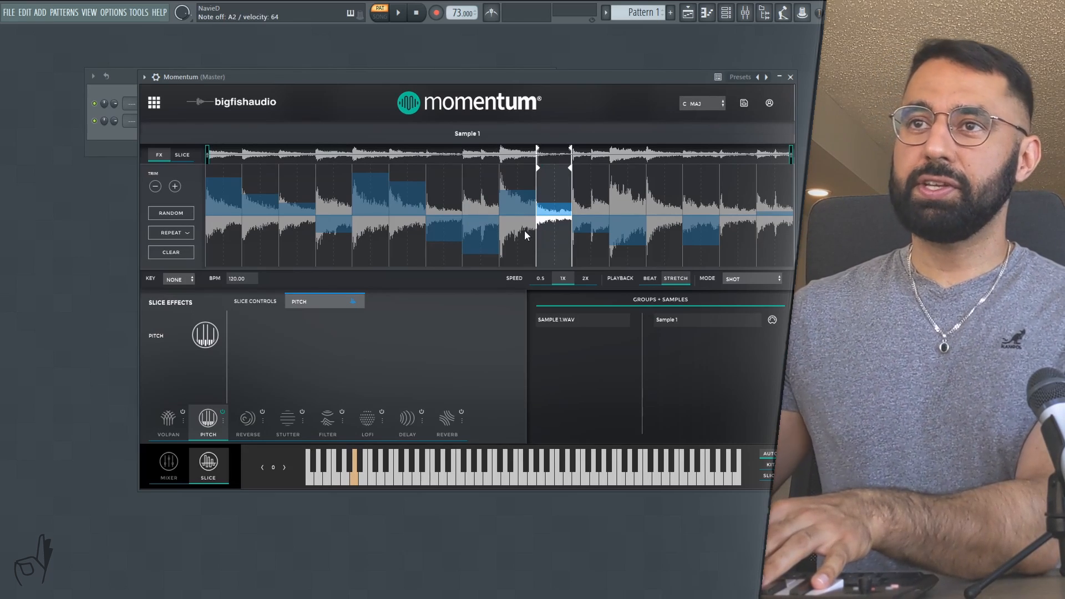
pyautogui.click(183, 156)
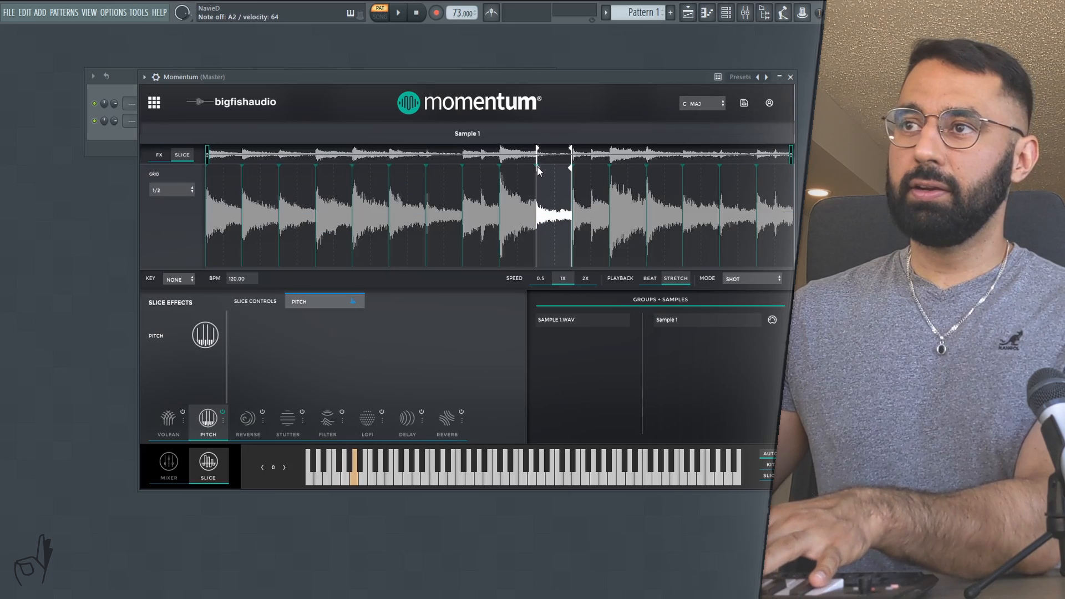
pyautogui.moveTo(537, 166); pyautogui.dragTo(528, 166)
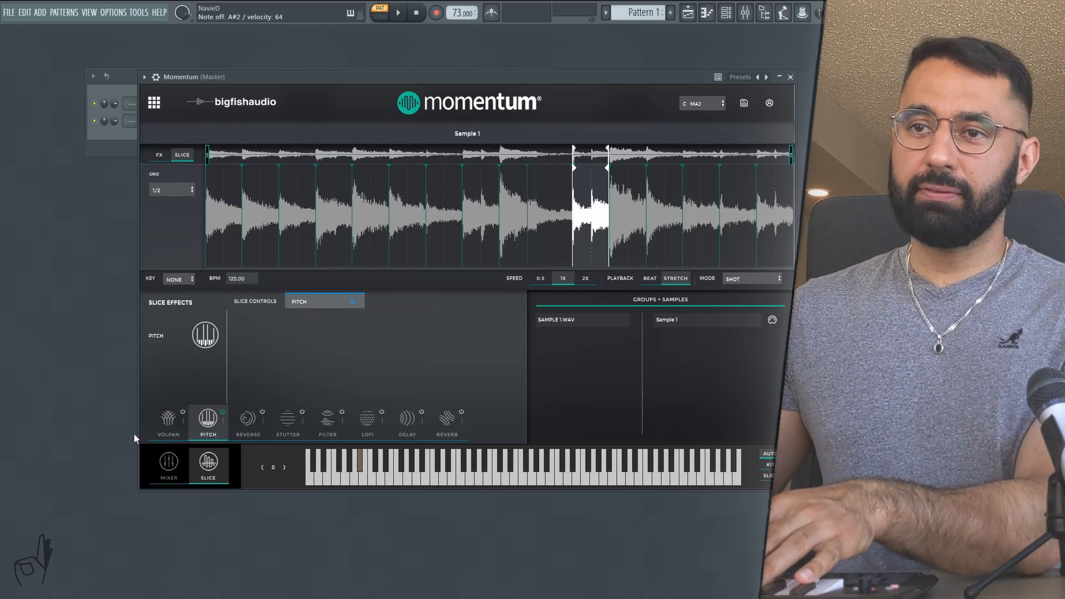
# Step: Apply the Reverse slice effect to every slice of Sample 1 except the last one
pyautogui.click(161, 461)
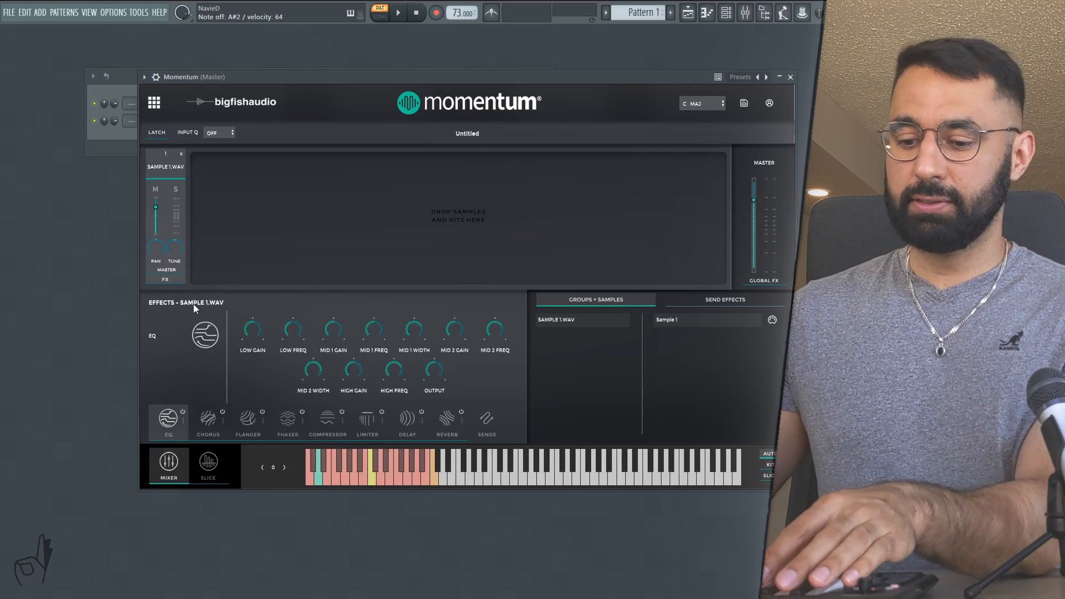
pyautogui.click(209, 470)
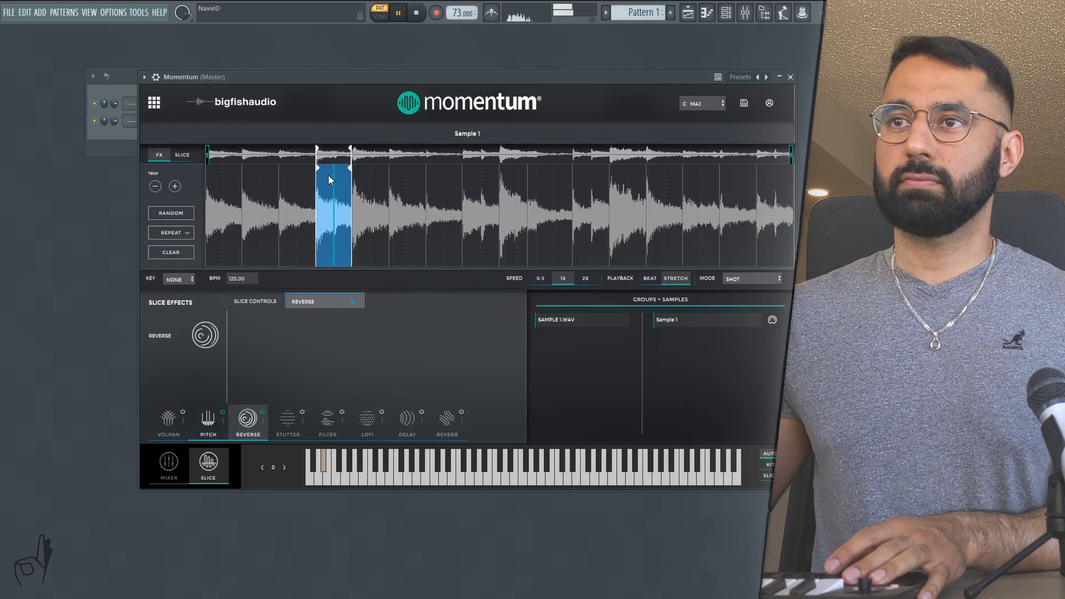
pyautogui.click(299, 168)
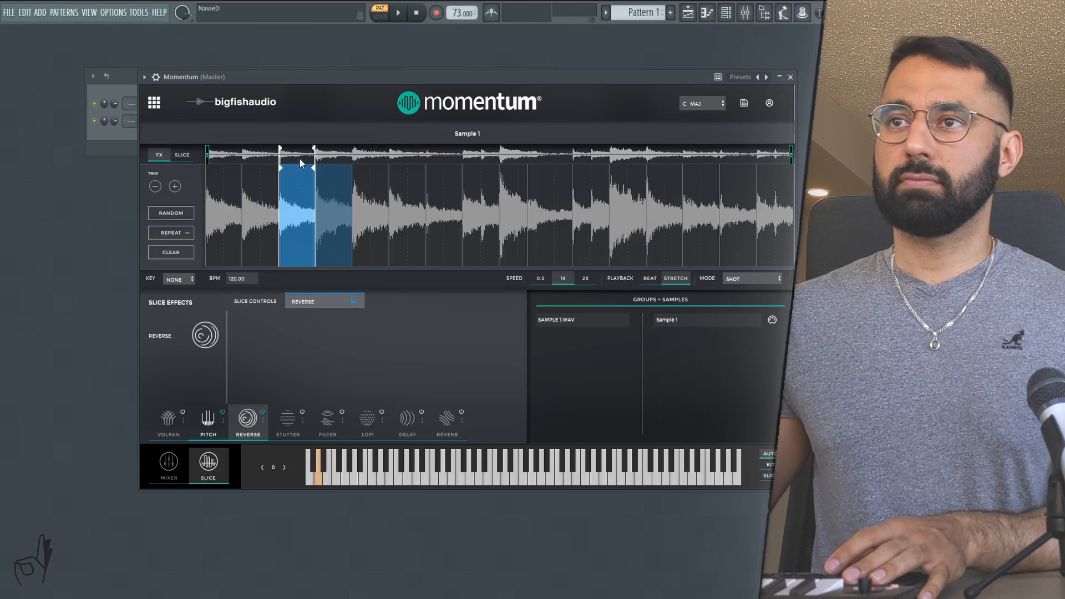
pyautogui.click(561, 190)
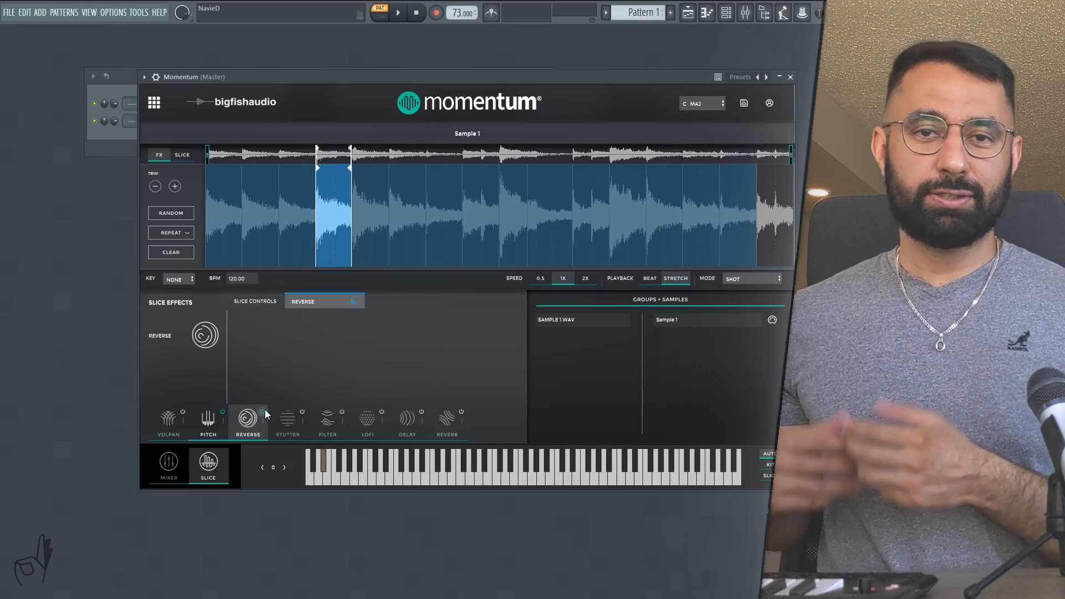
# Step: Play the original Sample 1 file and the chopped Momentum pattern one after the other to compare them
pyautogui.press('F6')
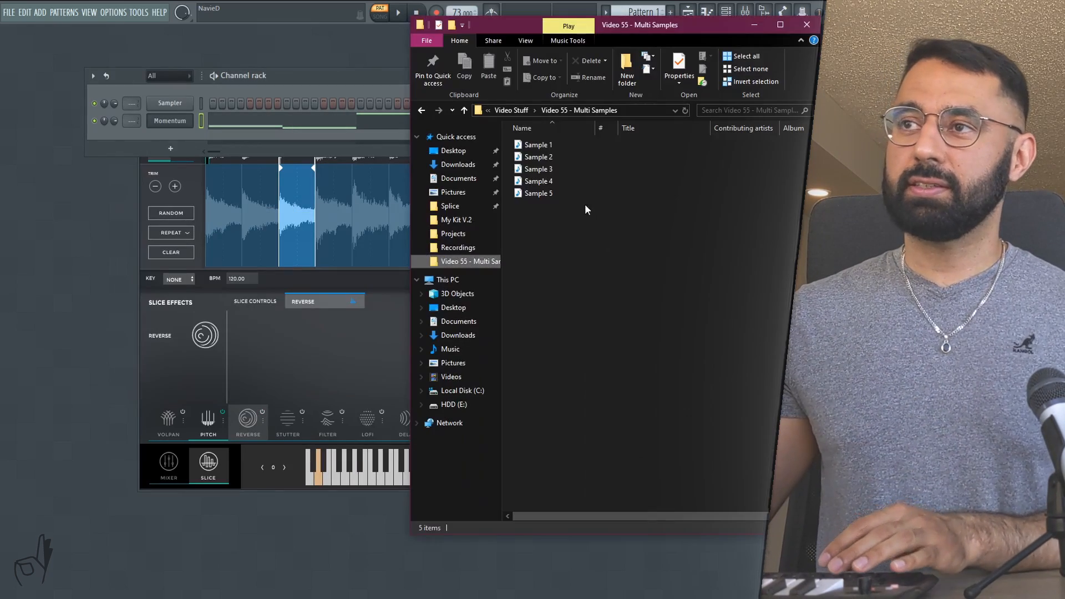
pyautogui.press('Return')
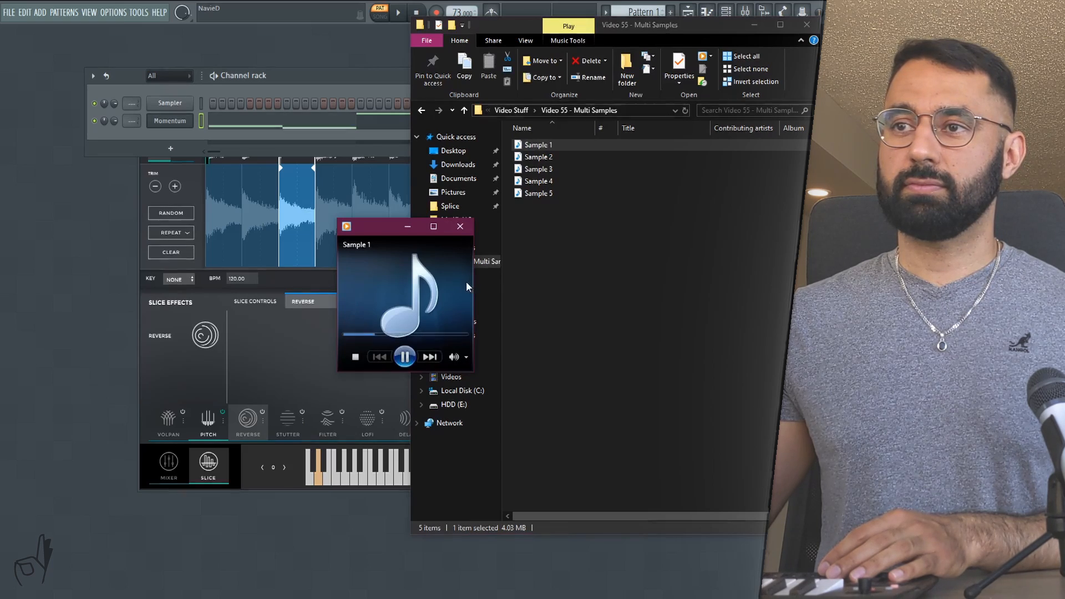
pyautogui.click(405, 357)
pyautogui.click(198, 154)
pyautogui.press('space')
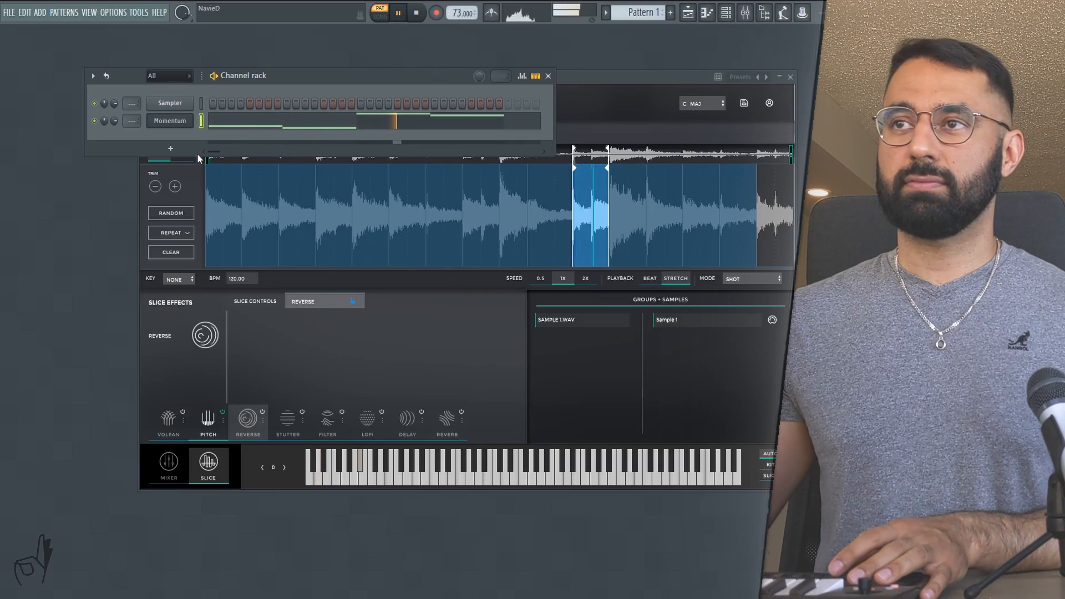
pyautogui.press('space')
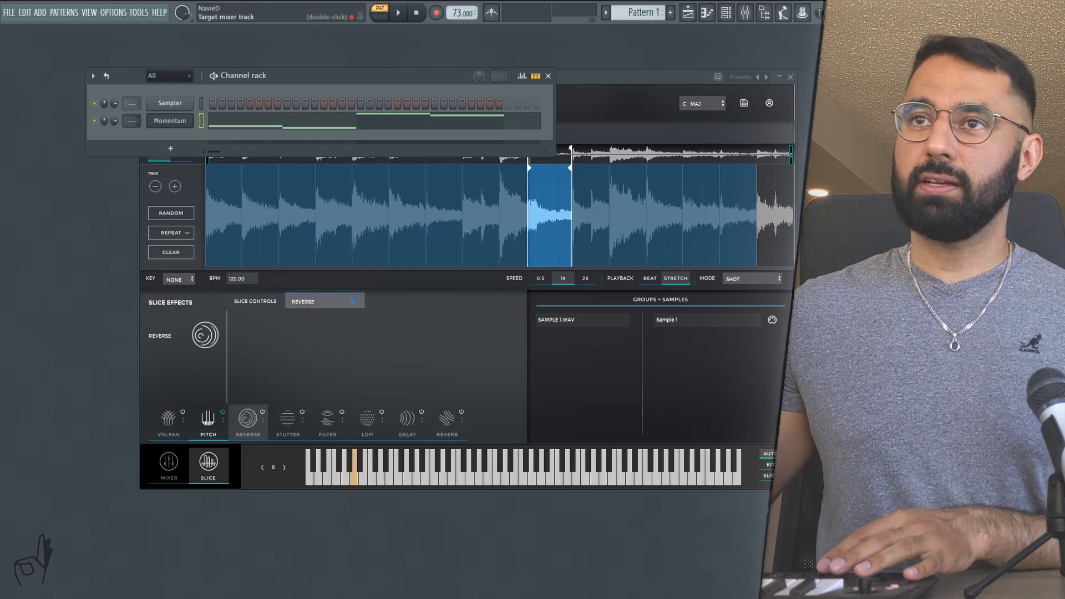
# Step: Load Decimort 2 with the Tape Hiss preset in the first effect slot of mixer Insert 1 and play the pattern
pyautogui.click(744, 13)
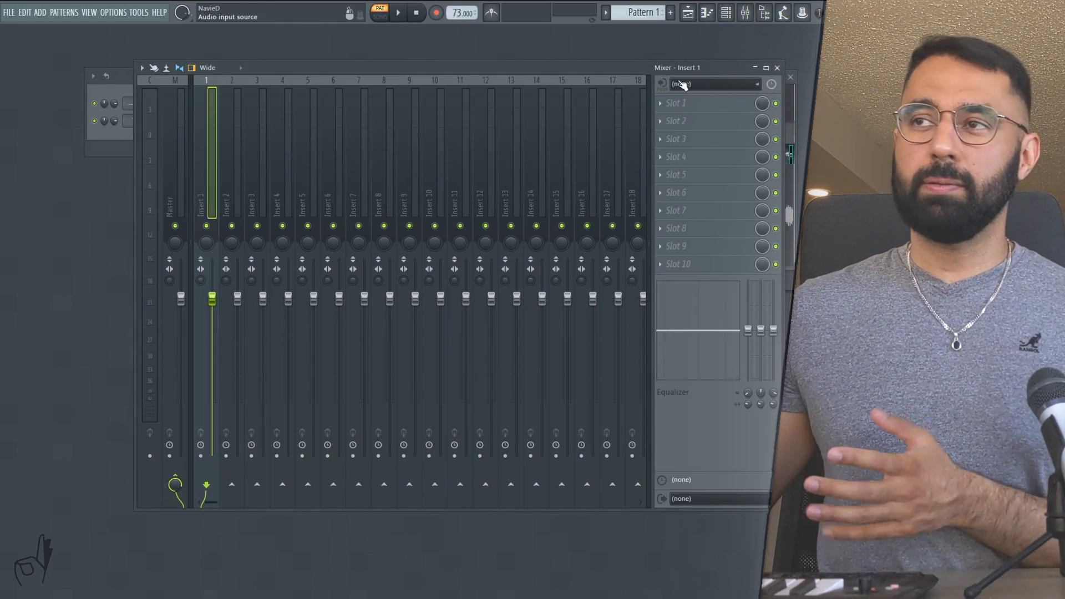
pyautogui.click(675, 103)
pyautogui.moveTo(674, 118)
pyautogui.moveTo(812, 145)
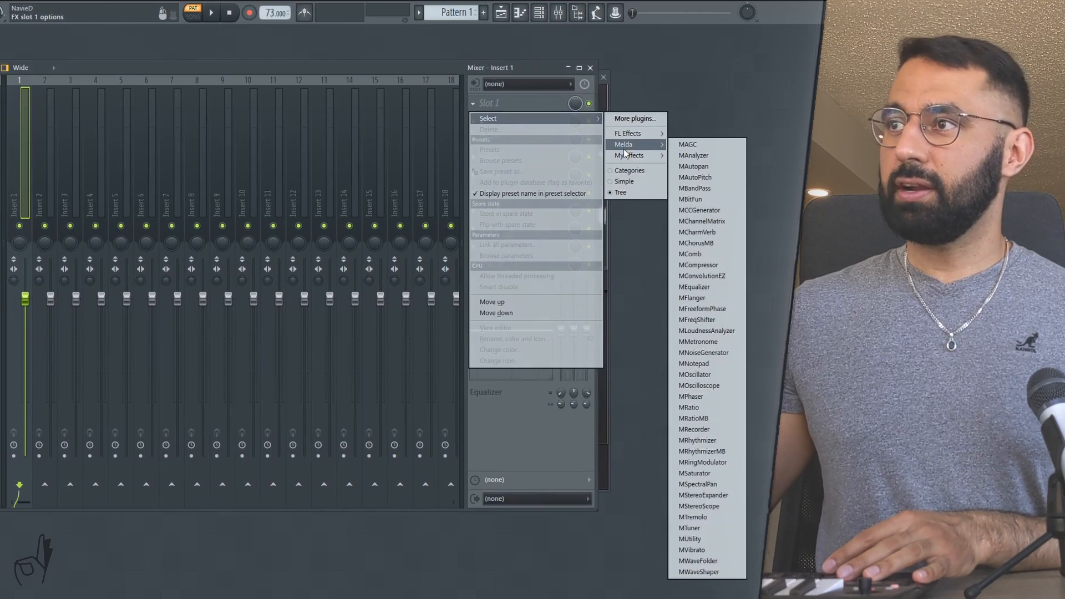
pyautogui.moveTo(729, 156)
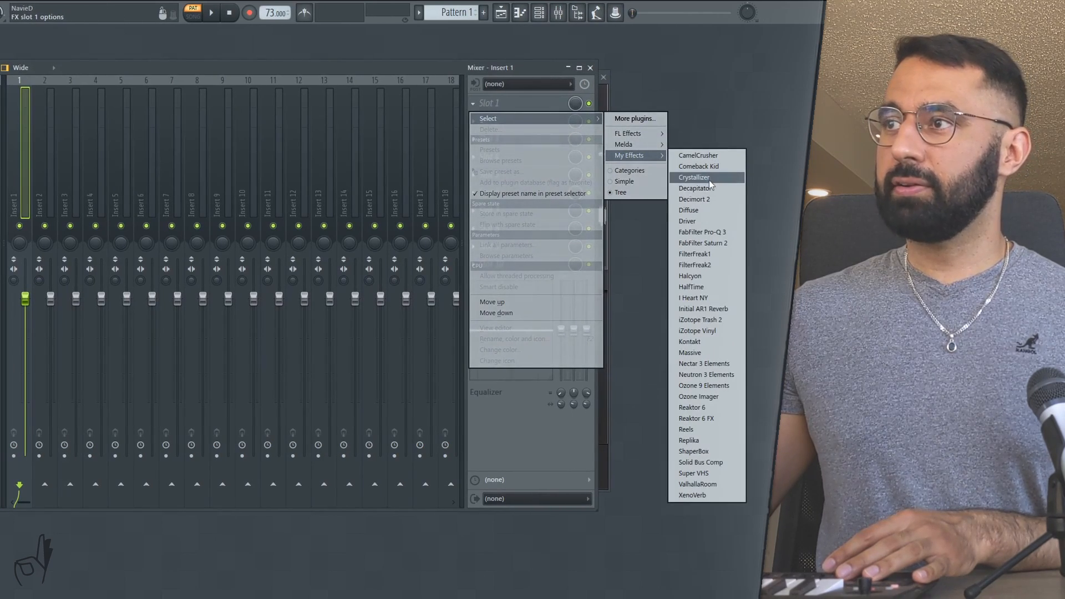
pyautogui.click(694, 199)
pyautogui.press('space')
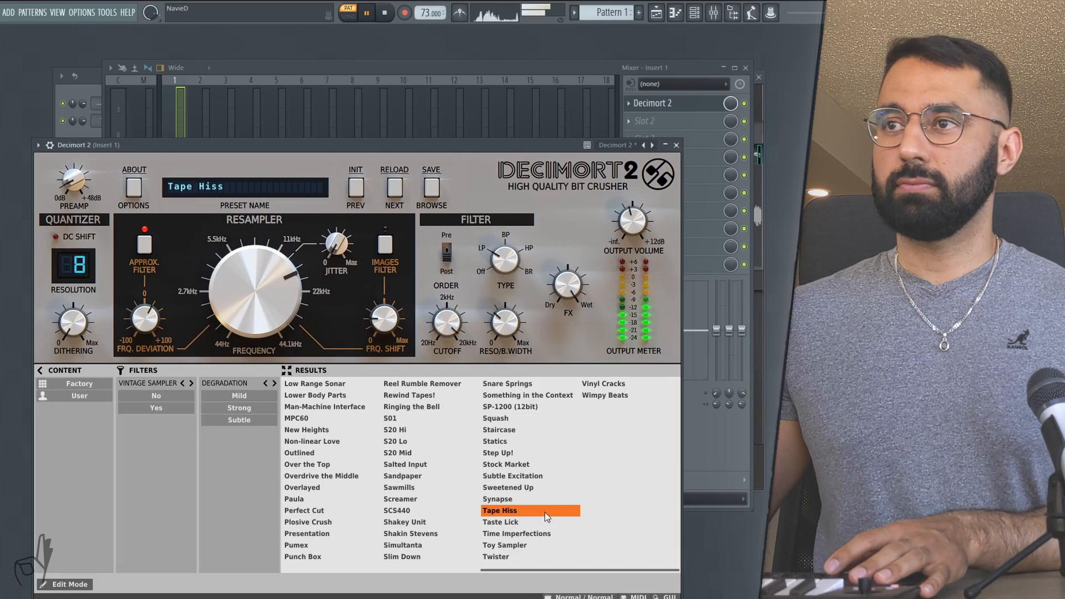
# Step: Load FabFilter Pro-Q 3 in the second effect slot of Insert 1
pyautogui.click(643, 121)
pyautogui.moveTo(643, 136)
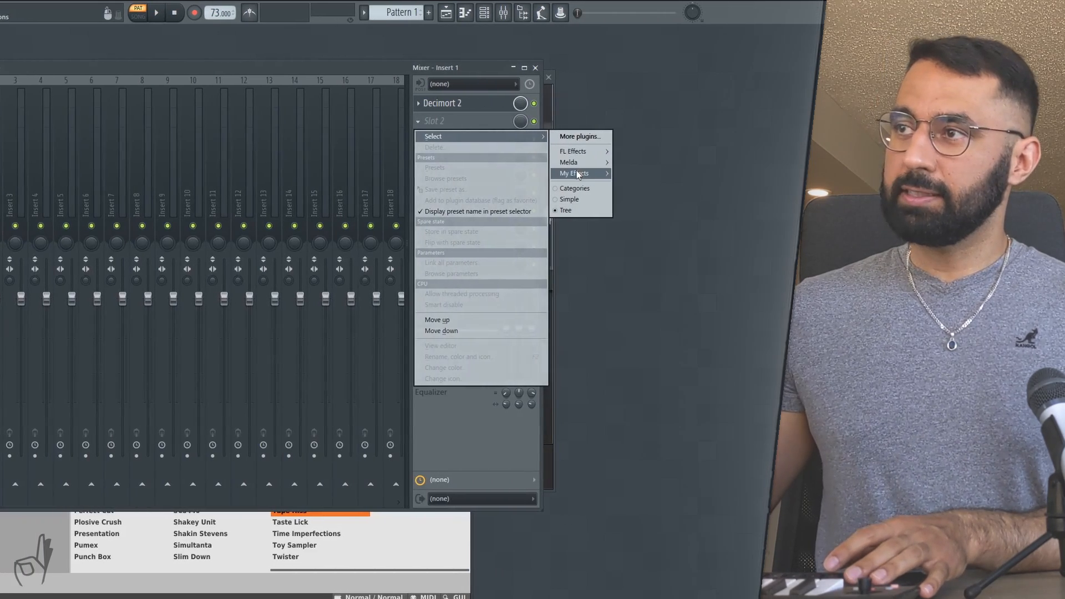
pyautogui.moveTo(784, 173)
pyautogui.click(648, 250)
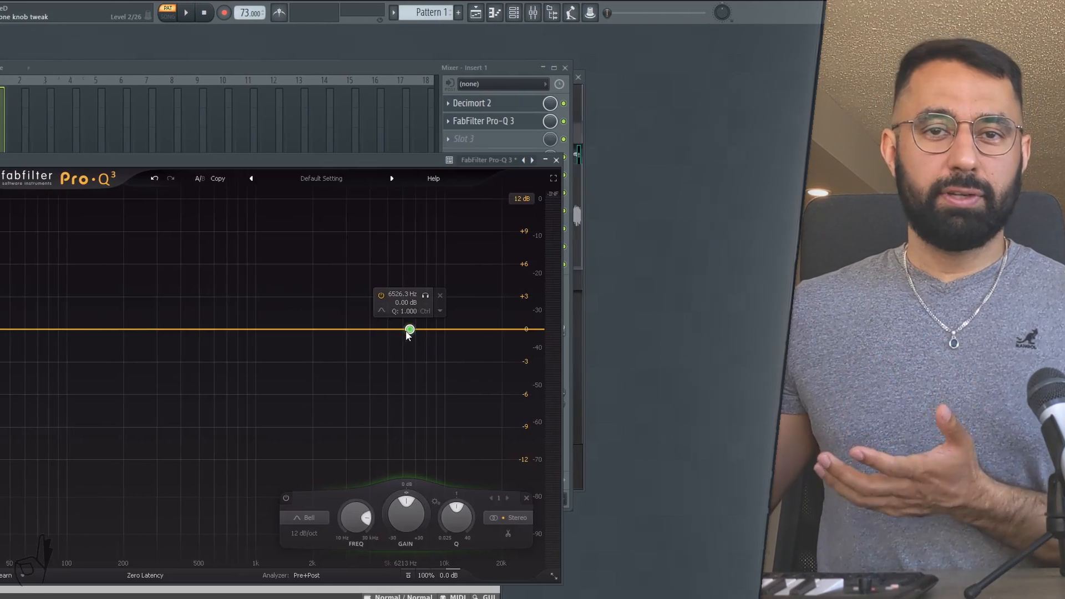
# Step: In Pro-Q 3, cut about 29 dB near 16.6 kHz and add a gentle bell boost at about 1600 Hz while listening
pyautogui.moveTo(584, 333); pyautogui.dragTo(652, 455)
pyautogui.press('space')
pyautogui.press('space')
pyautogui.moveTo(471, 329); pyautogui.dragTo(461, 304)
pyautogui.press('space')
pyautogui.click(652, 456)
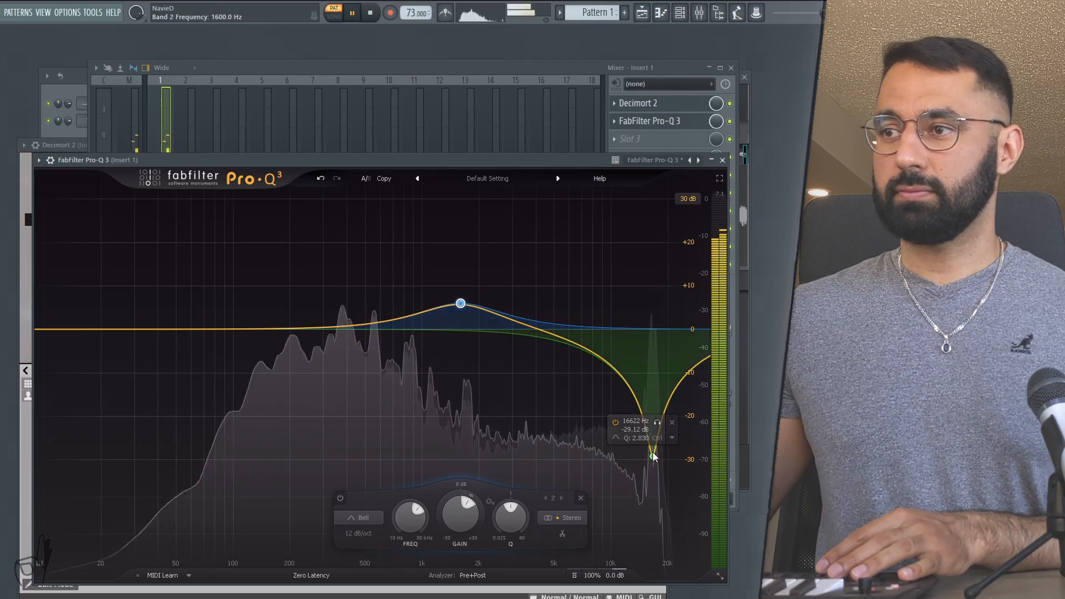
# Step: Load FabFilter Saturn 2 with the Flutter Machine MdB preset in the third effect slot of Insert 1
pyautogui.click(630, 139)
pyautogui.click(838, 272)
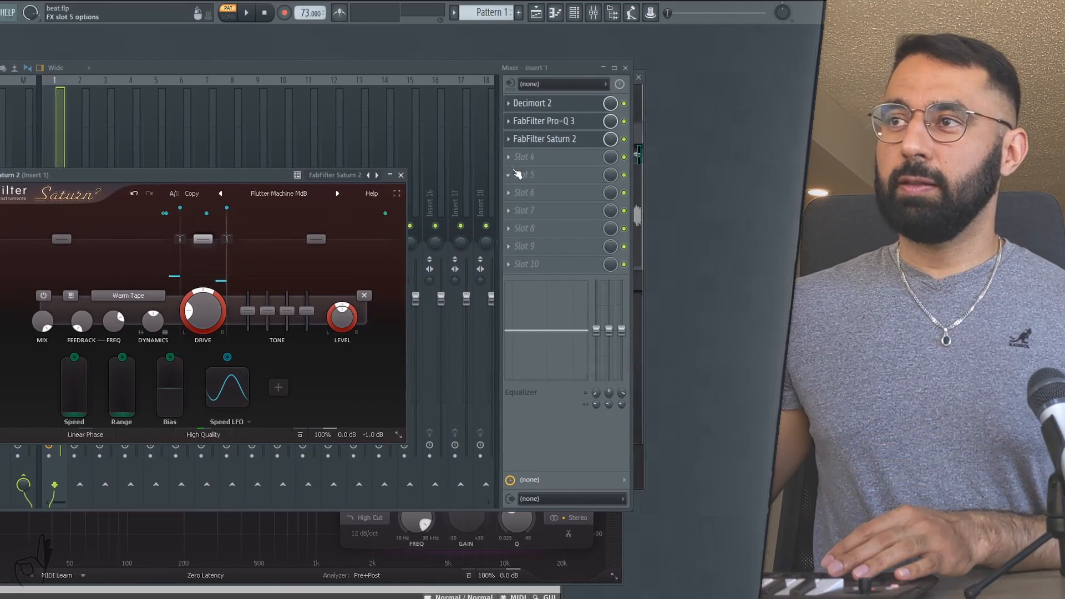
# Step: Load ValhallaRoom in Insert 1's fourth slot with mix 14.7 %, decay 1.19 s, high cut 11290 Hz and depth 43.8 %
pyautogui.click(614, 157)
pyautogui.moveTo(612, 209)
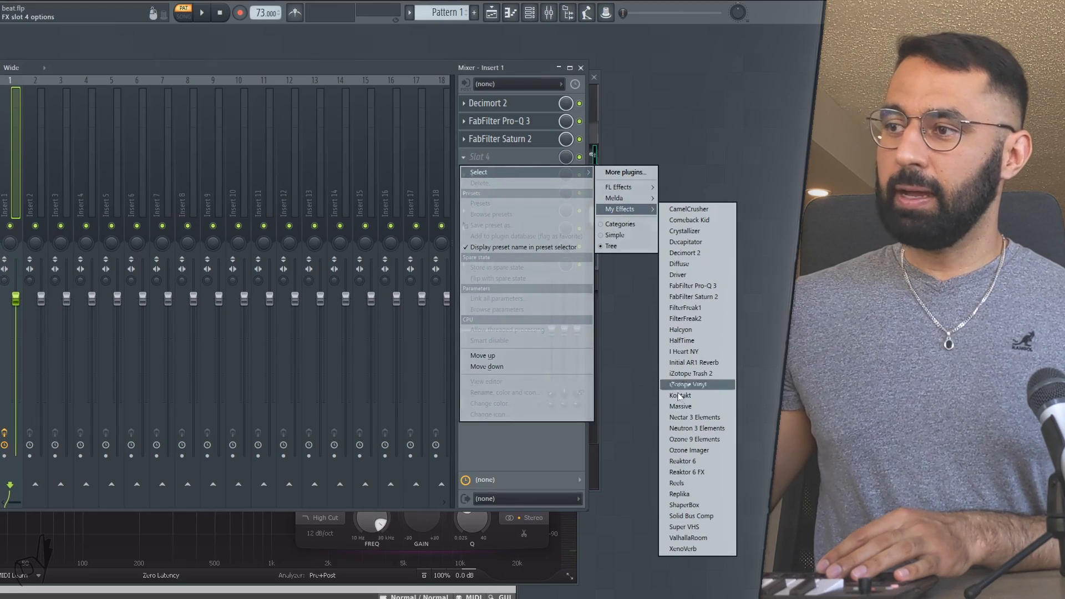
pyautogui.click(679, 537)
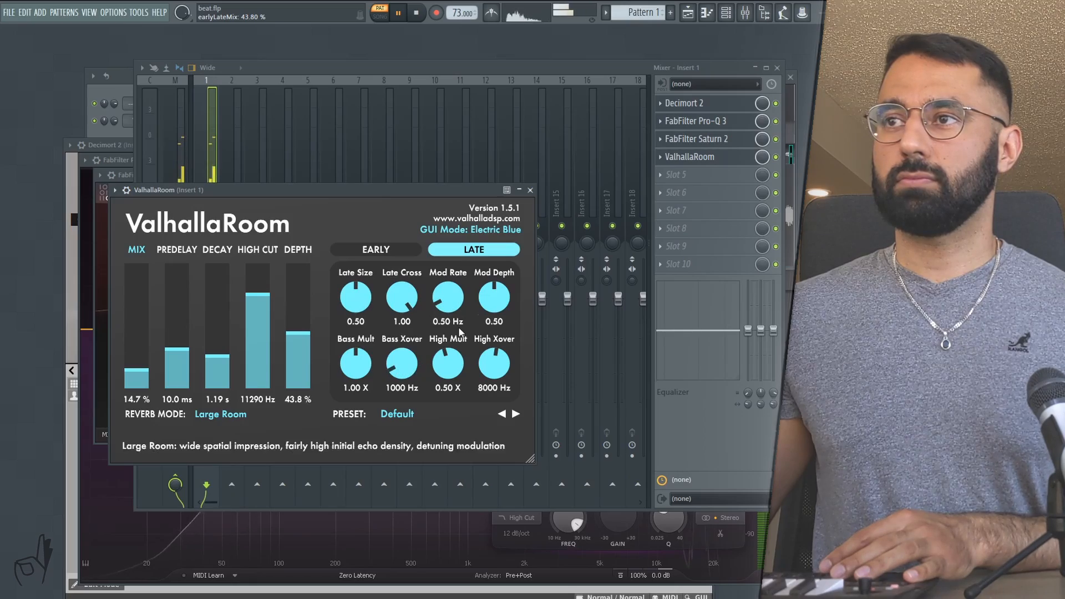
pyautogui.click(531, 190)
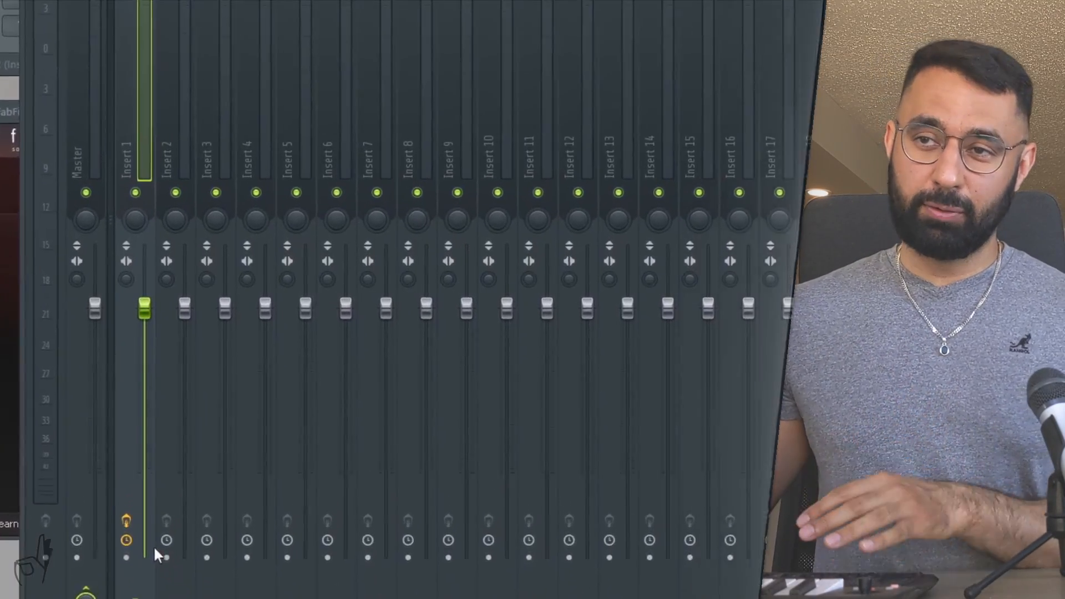
# Step: Toggle Insert 1's effect slots off and on while playing the pattern to compare the dry and processed sound
pyautogui.click(107, 548)
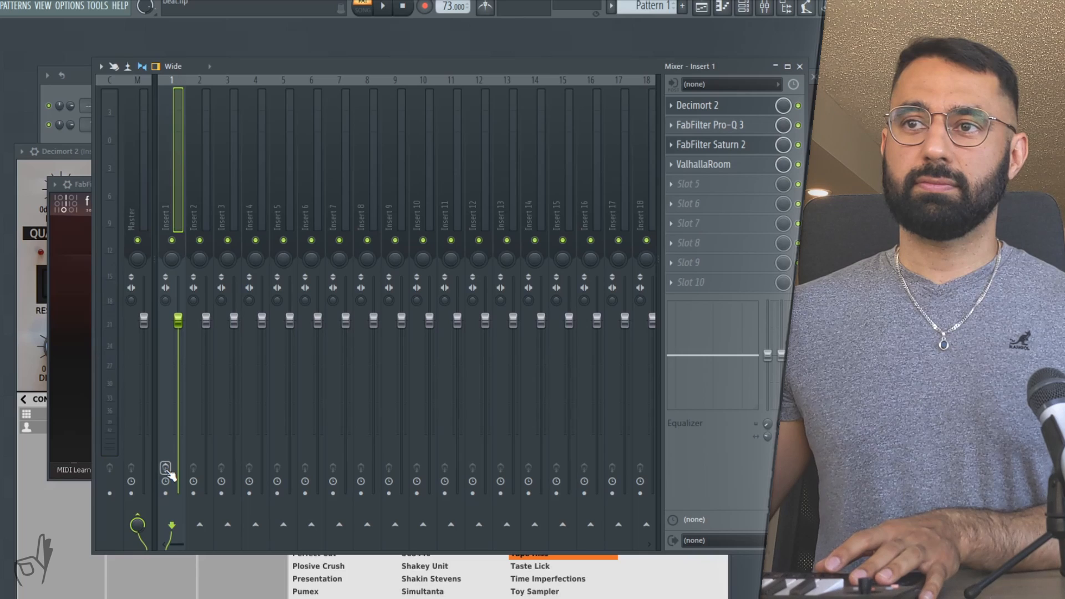
pyautogui.press('space')
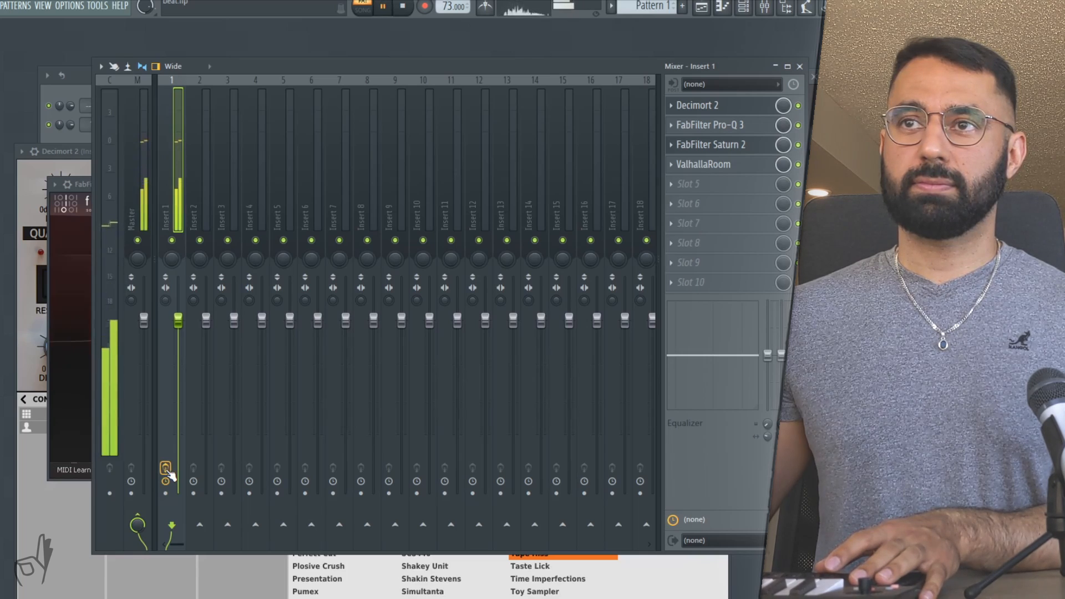
# Step: Audition the kick samples against the playing pattern and add Navie D Premium Kick 8 to the channel rack
pyautogui.press('space')
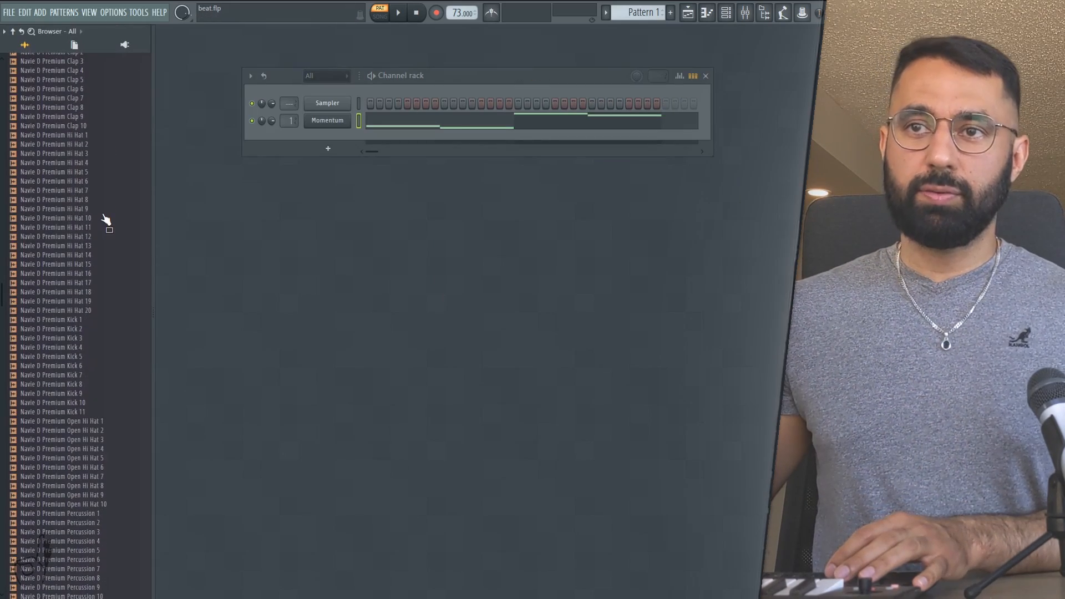
pyautogui.moveTo(106, 220); pyautogui.dragTo(127, 260)
pyautogui.moveTo(89, 327); pyautogui.dragTo(88, 361)
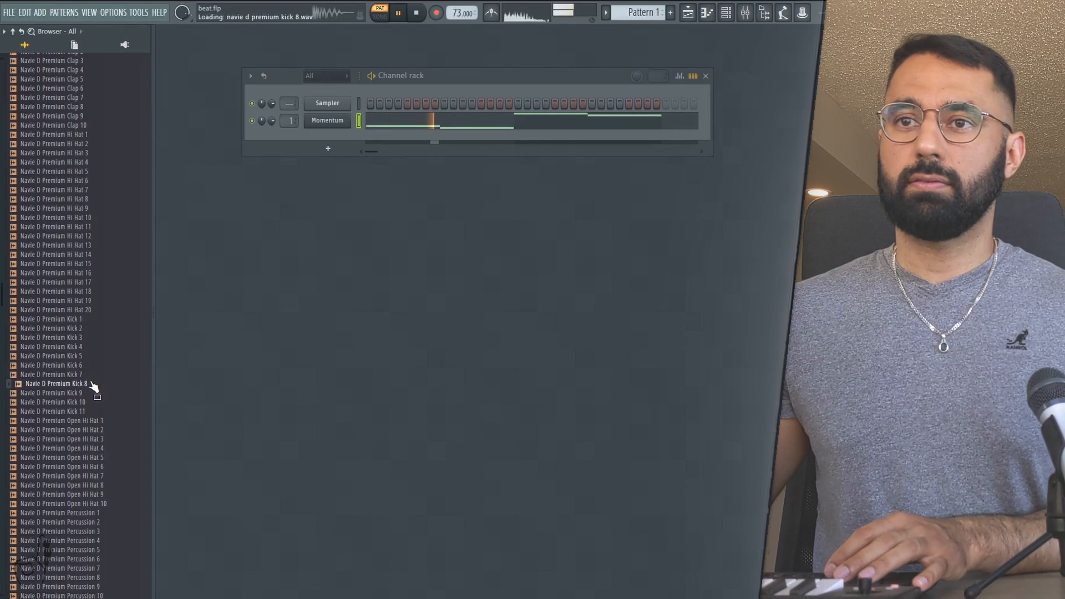
pyautogui.moveTo(90, 388); pyautogui.dragTo(301, 185)
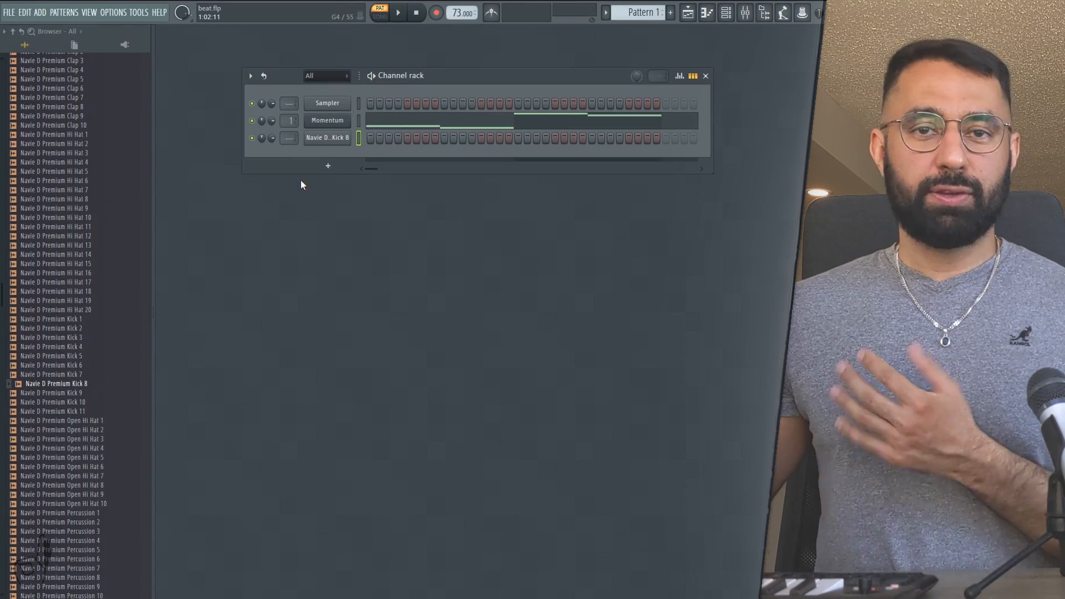
# Step: Place a C5 note at the start of bar 1 in Kick 8's piano roll
pyautogui.rightClick(306, 135)
pyautogui.click(392, 138)
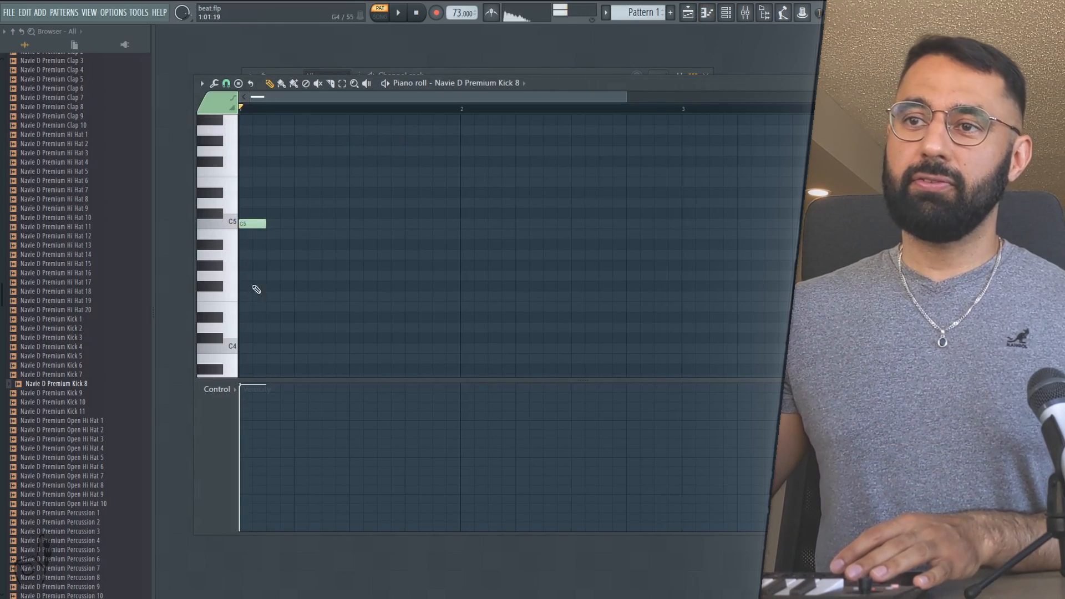
pyautogui.press('F7')
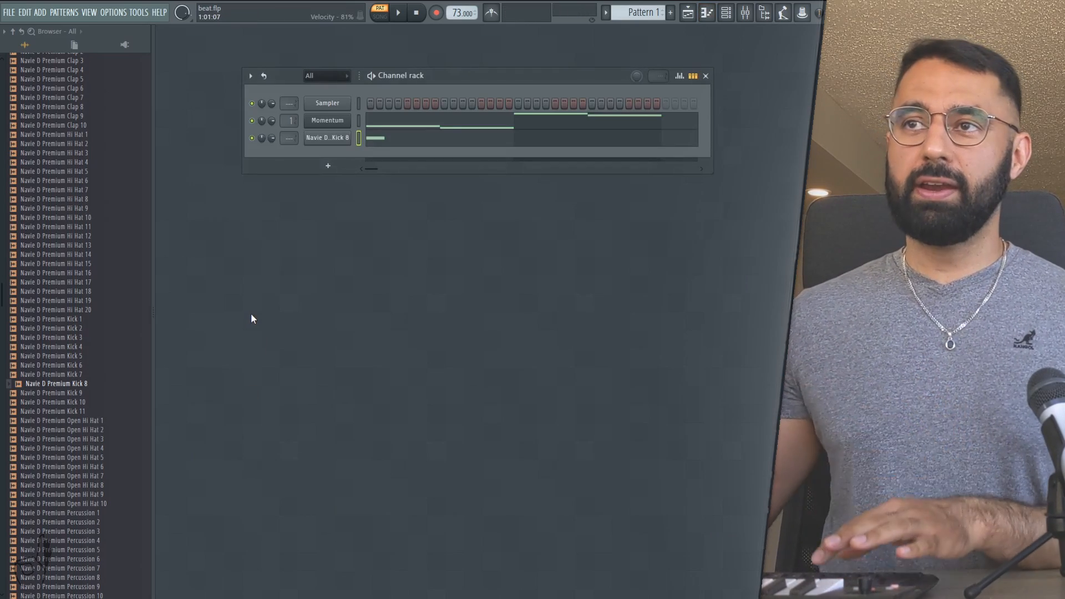
# Step: Audition the snares over the beat, add Navie D Premium Snare 8 and place C5 notes on beats 2 and 4 of both bars
pyautogui.press('space')
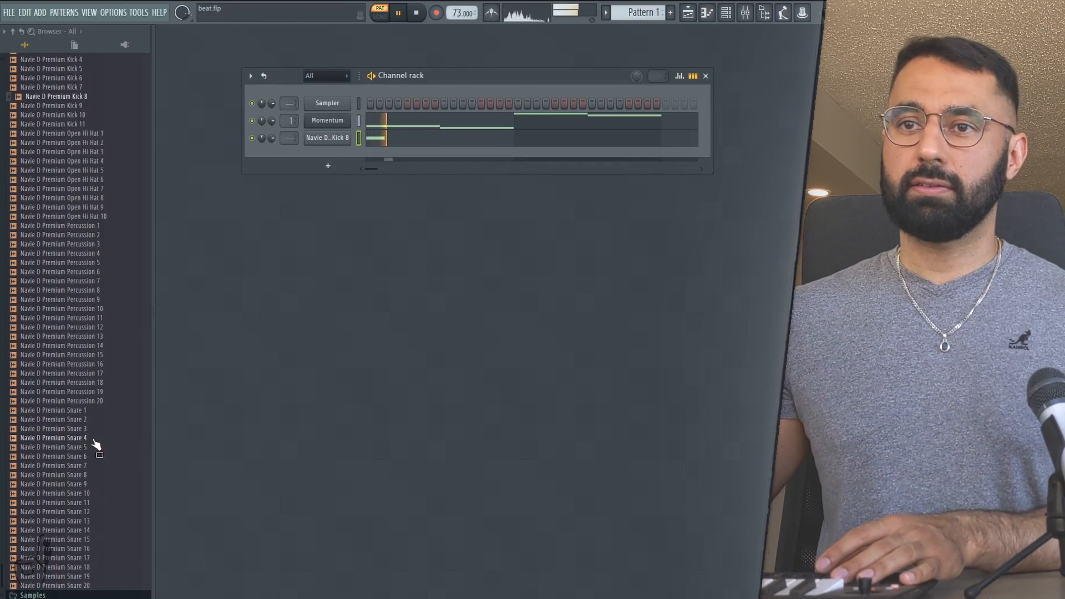
pyautogui.click(90, 440)
pyautogui.click(89, 456)
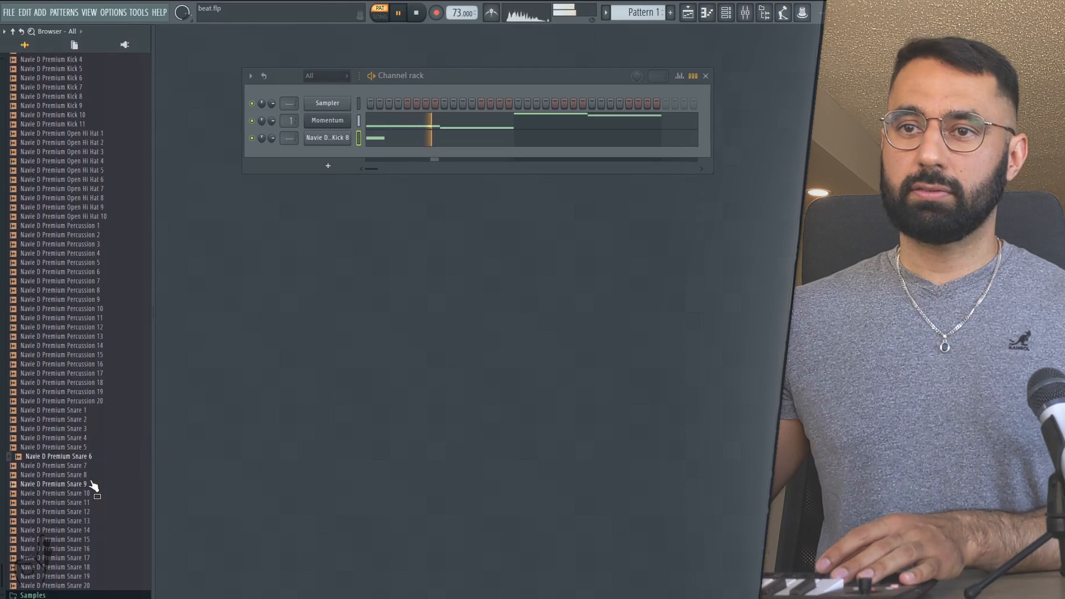
pyautogui.click(90, 477)
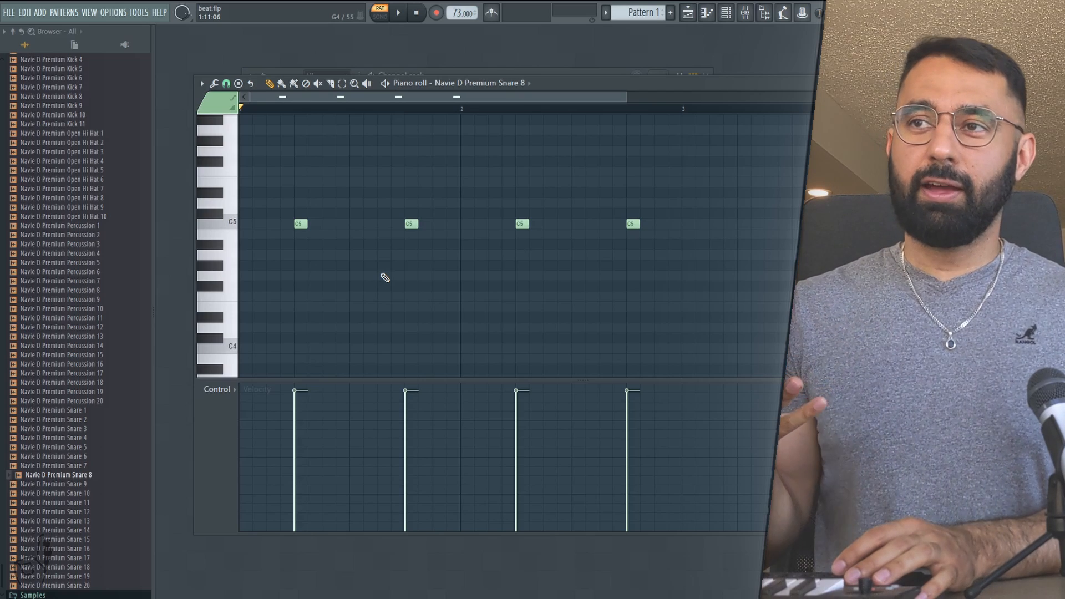
pyautogui.press('F7')
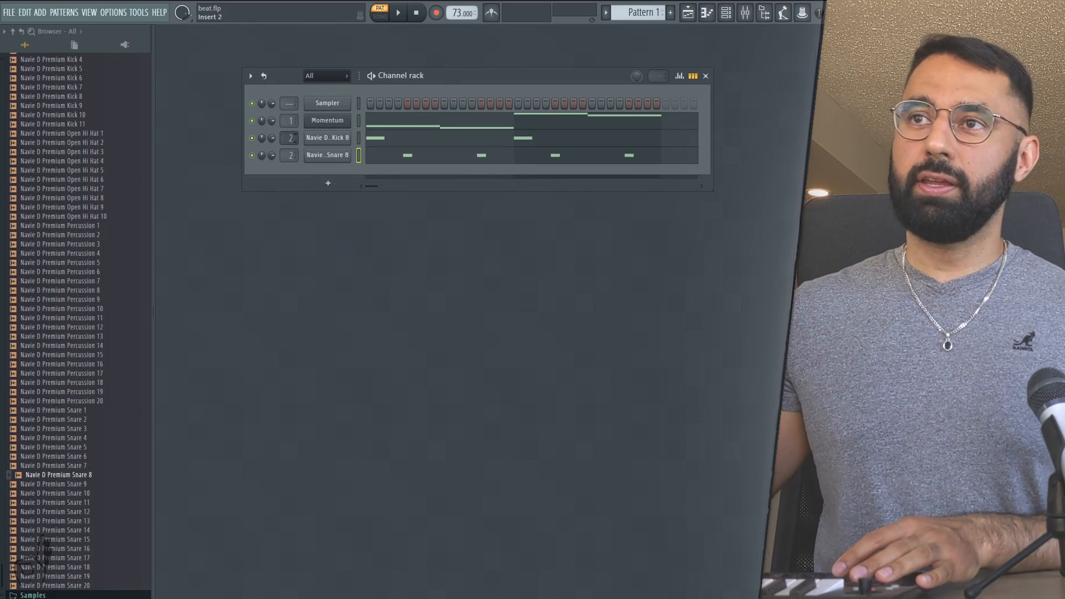
# Step: Route Snare 8 to mixer Insert 3 and load Reels there with the LoHi preset, adjusting its mix amount
pyautogui.doubleClick(289, 154)
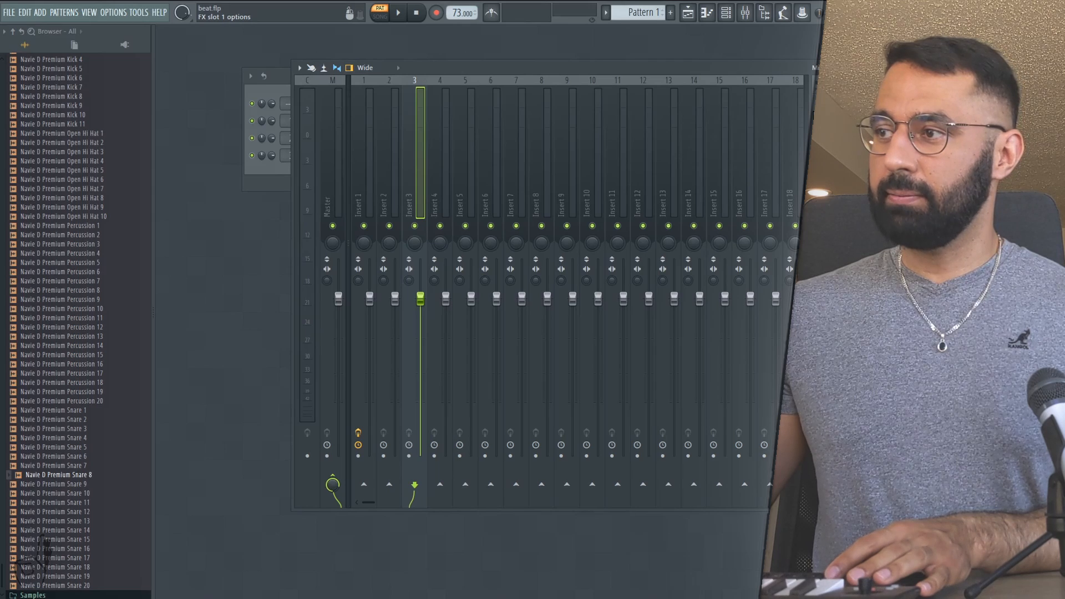
pyautogui.press('space')
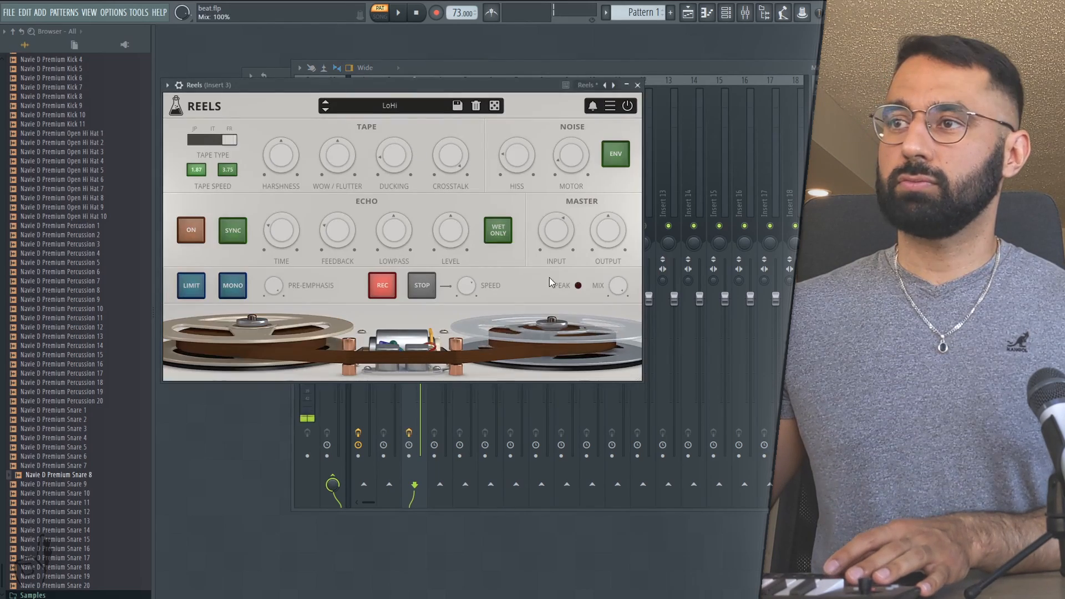
pyautogui.moveTo(619, 303)
pyautogui.mouseDown()
pyautogui.moveTo(619, 321)
pyautogui.moveTo(619, 308)
pyautogui.mouseUp()
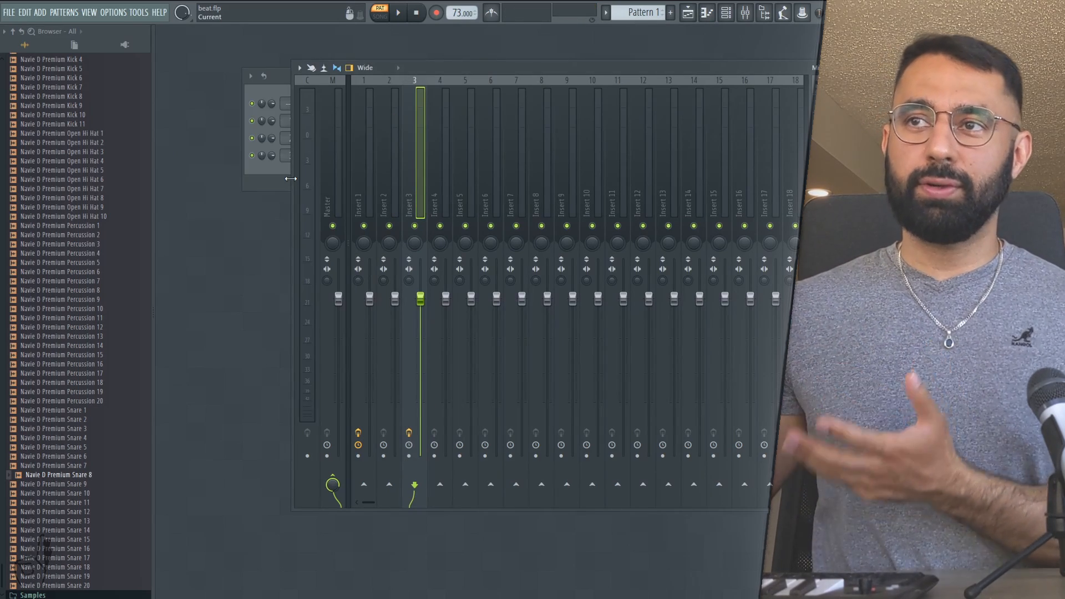
# Step: In Snare 8's channel settings, adjust the sample start offset to trim the beginning of the sound
pyautogui.press('F6')
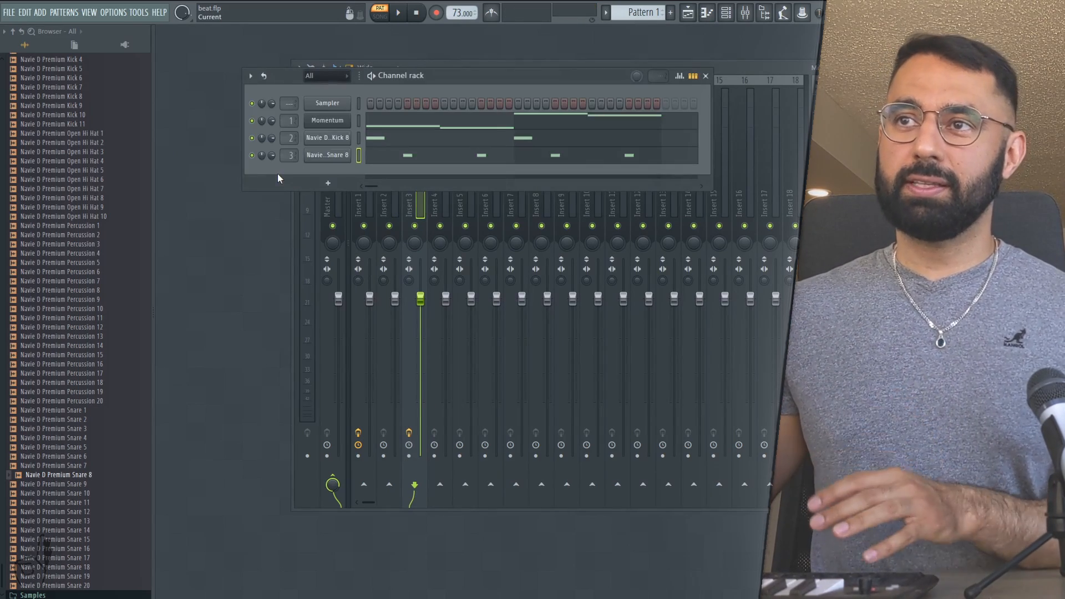
pyautogui.click(334, 161)
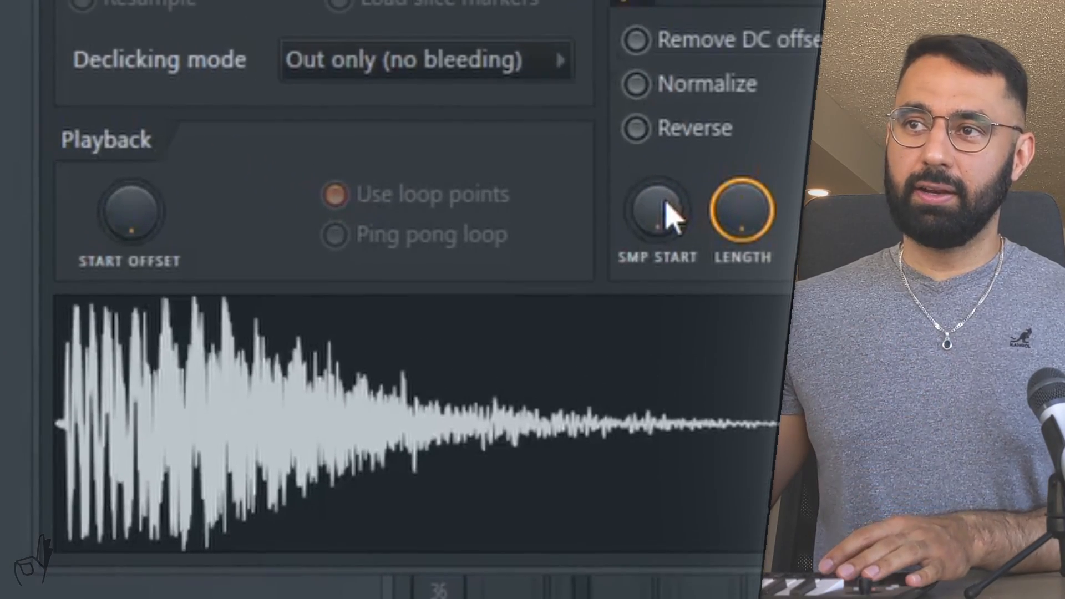
pyautogui.moveTo(666, 202); pyautogui.dragTo(665, 182)
pyautogui.moveTo(652, 236); pyautogui.dragTo(661, 225)
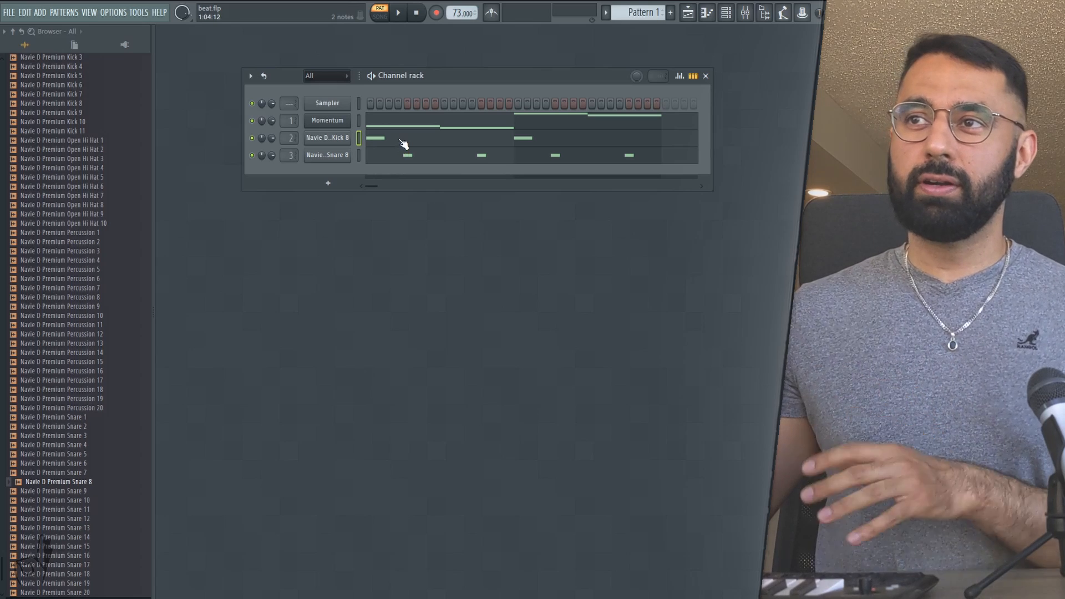
# Step: Add extra short kick notes across both bars of Kick 8's pattern
pyautogui.click(403, 139)
pyautogui.press('space')
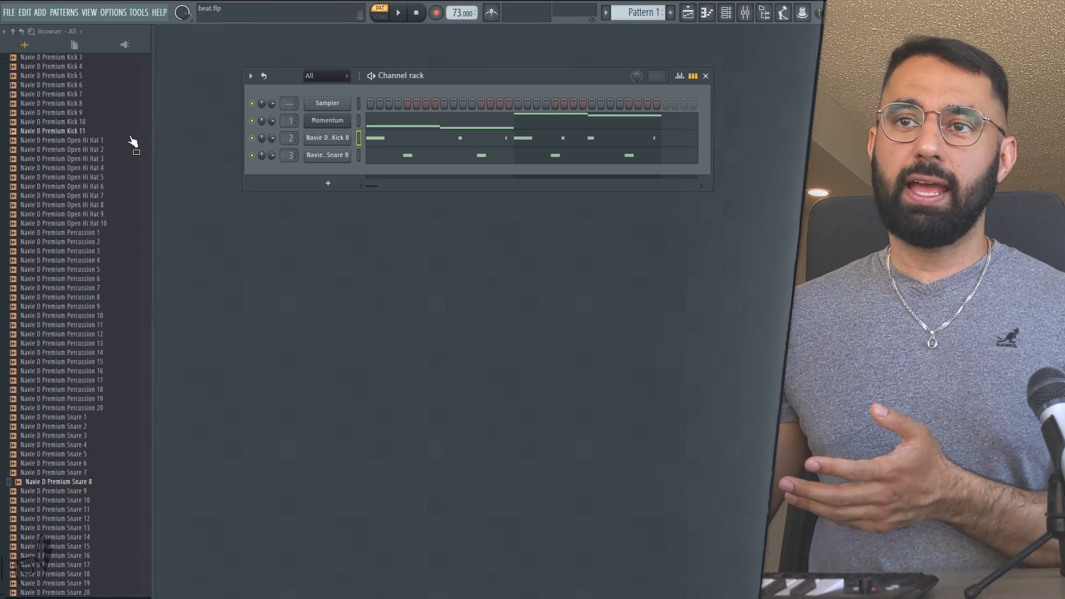
# Step: Audition the hi-hats over the beat, add Navie D Premium Hi Hat 5 to the channel rack and record its two-bar pattern
pyautogui.scroll(10, 90, 355)
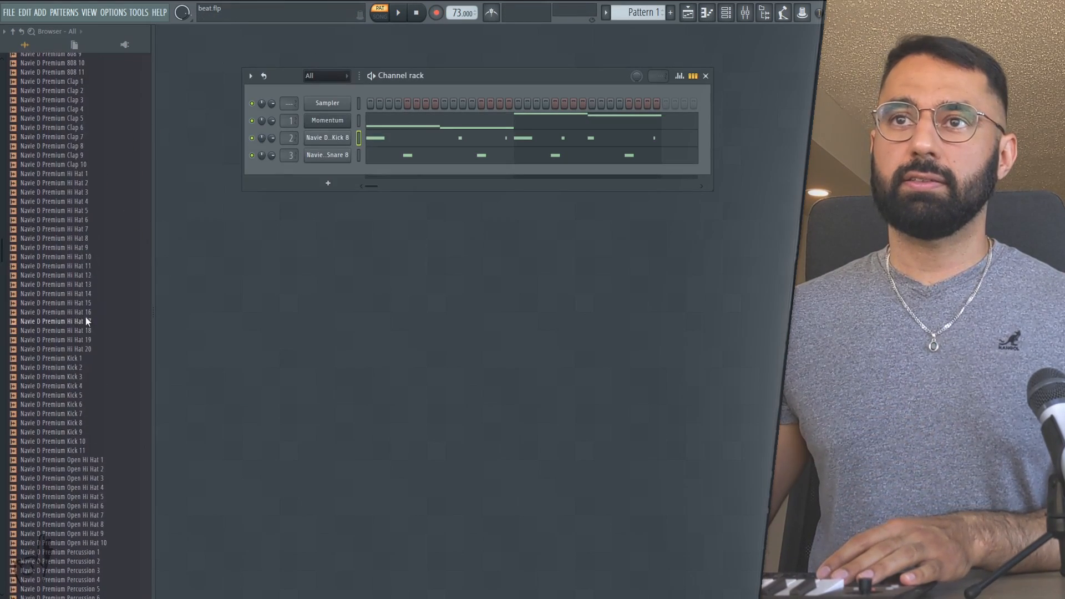
pyautogui.press('space')
pyautogui.click(91, 190)
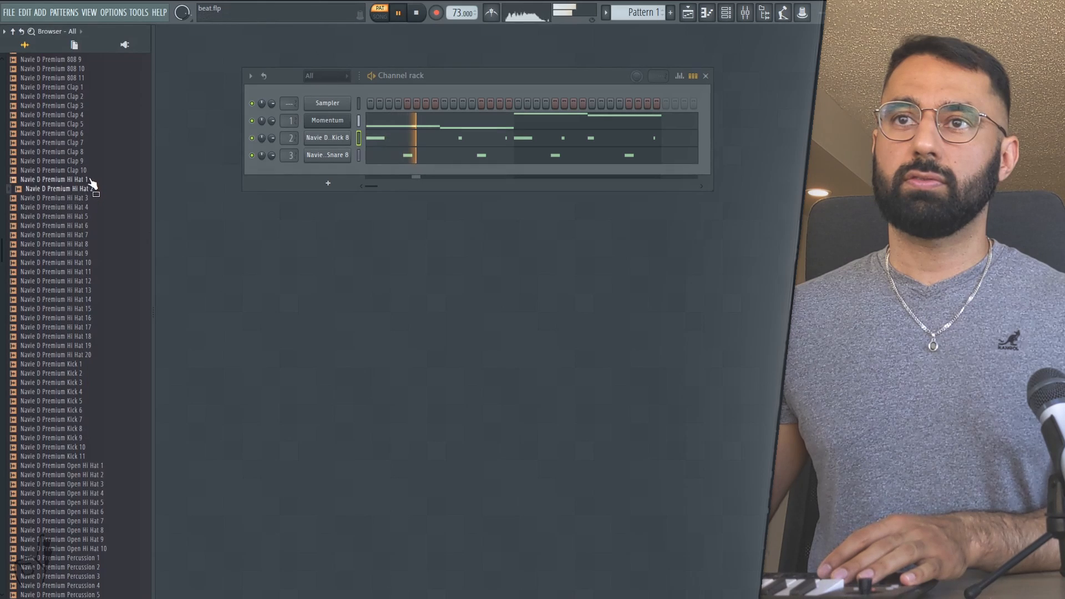
pyautogui.click(90, 180)
pyautogui.click(90, 189)
pyautogui.click(90, 218)
pyautogui.click(89, 227)
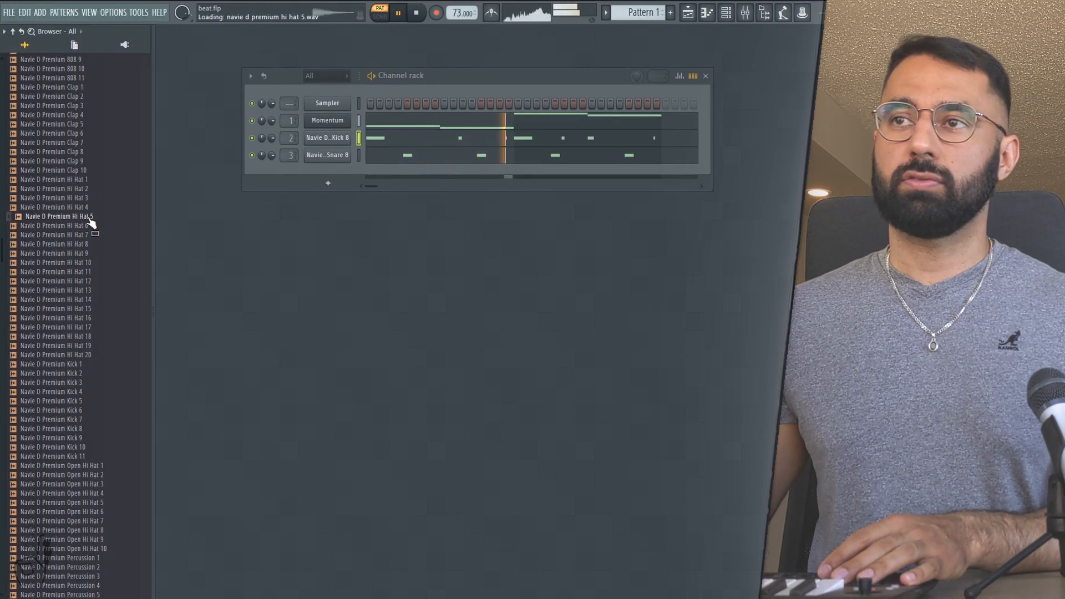
pyautogui.moveTo(325, 177); pyautogui.dragTo(329, 176)
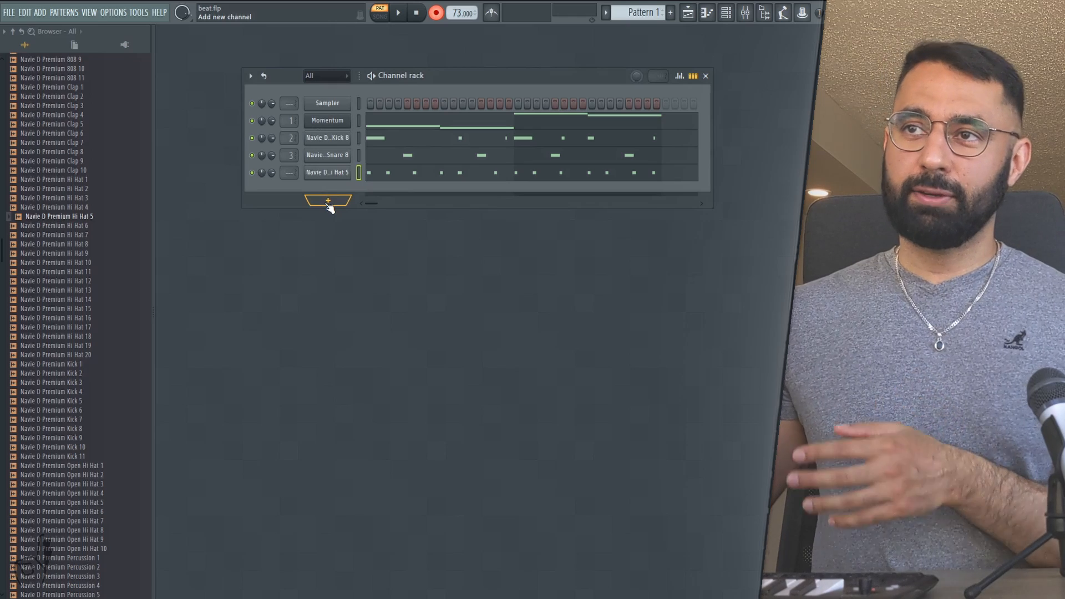
# Step: Raise Hi Hat 5's sample start offset while the pattern plays, and review its notes in the piano roll
pyautogui.click(329, 173)
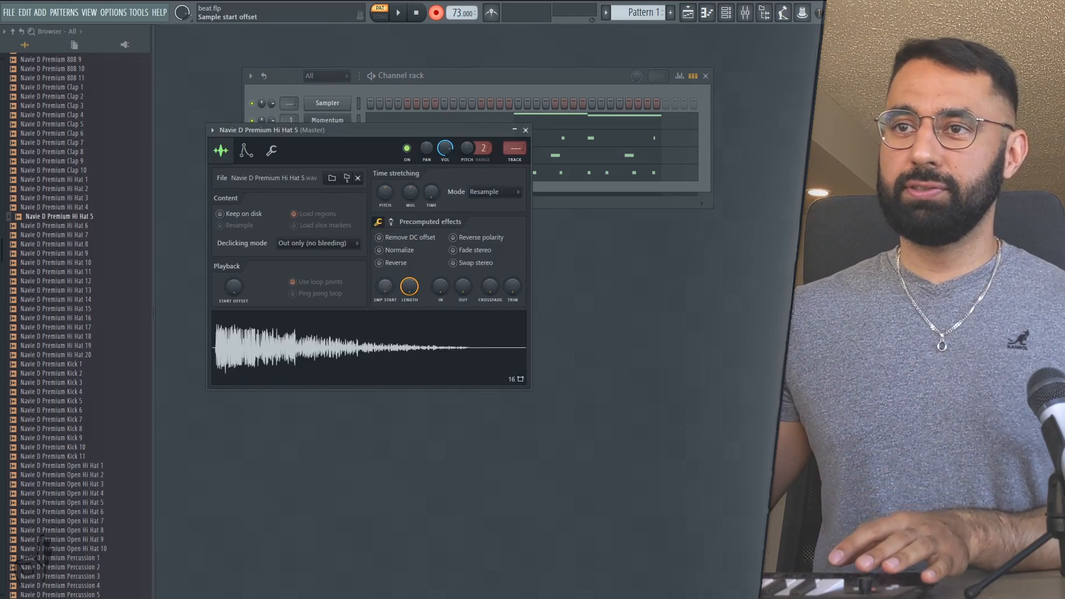
pyautogui.press('space')
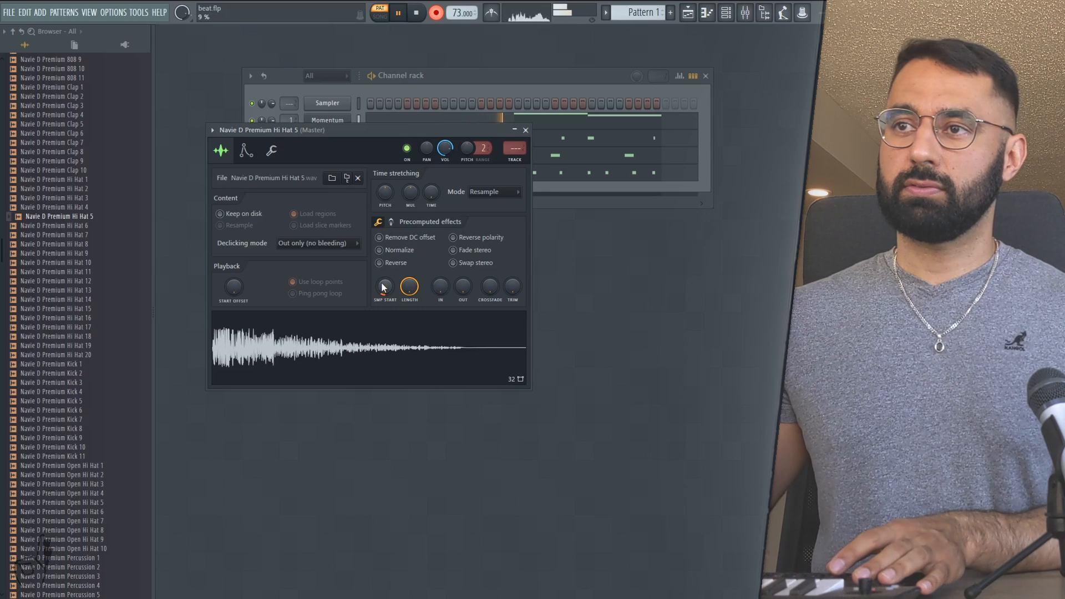
pyautogui.scroll(1, 382, 288)
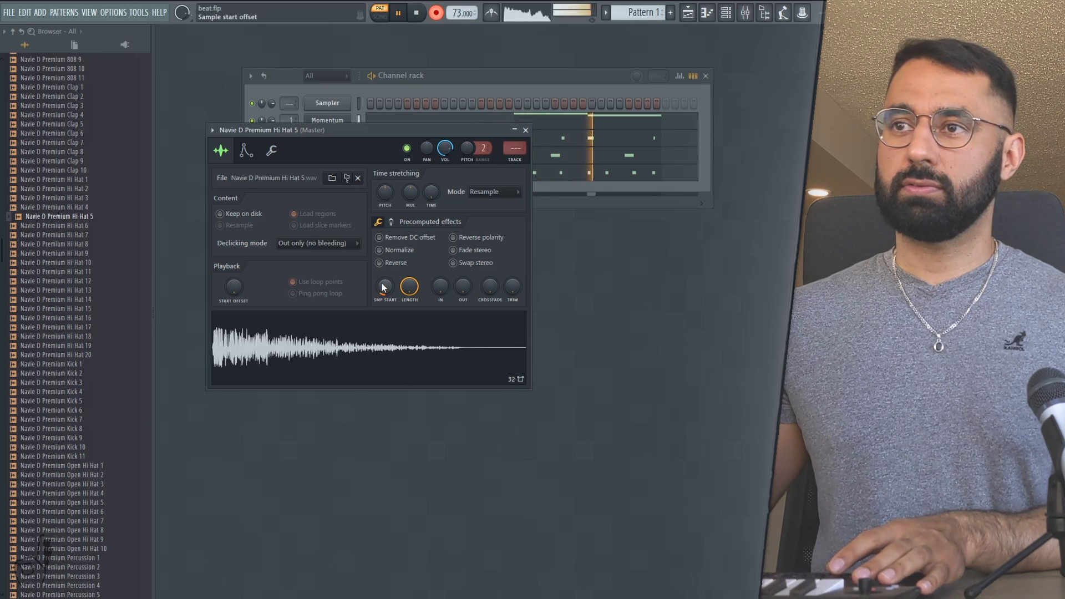
pyautogui.press('space')
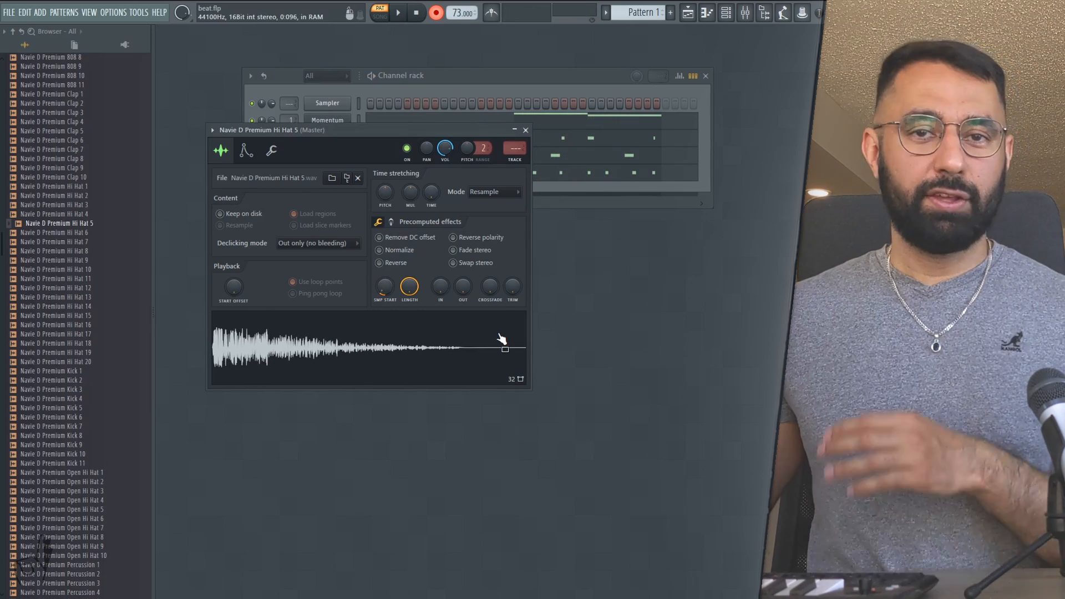
pyautogui.click(552, 173)
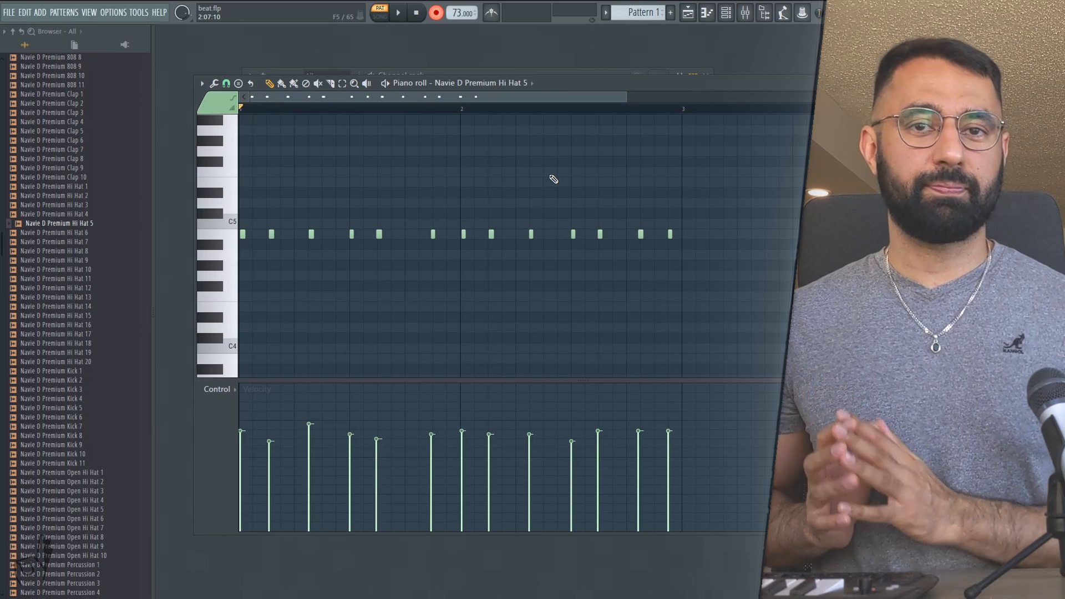
pyautogui.press('F7')
# Step: Add Navie D Premium Hi Hat 2 to the channel rack with eight short C5 notes spread over the two bars
pyautogui.moveTo(55, 196); pyautogui.dragTo(319, 190)
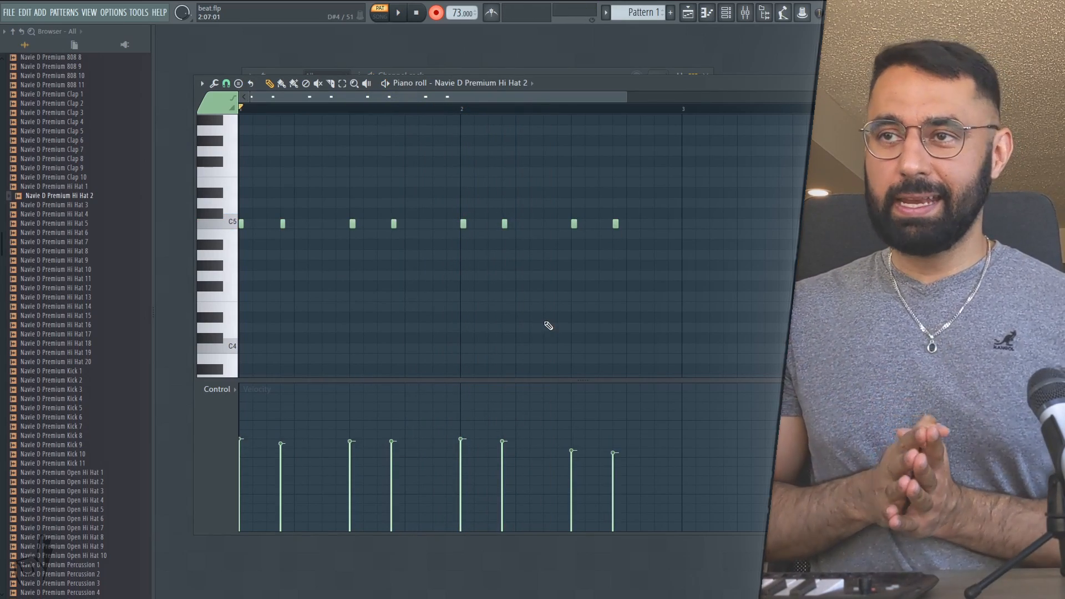
pyautogui.press('Escape')
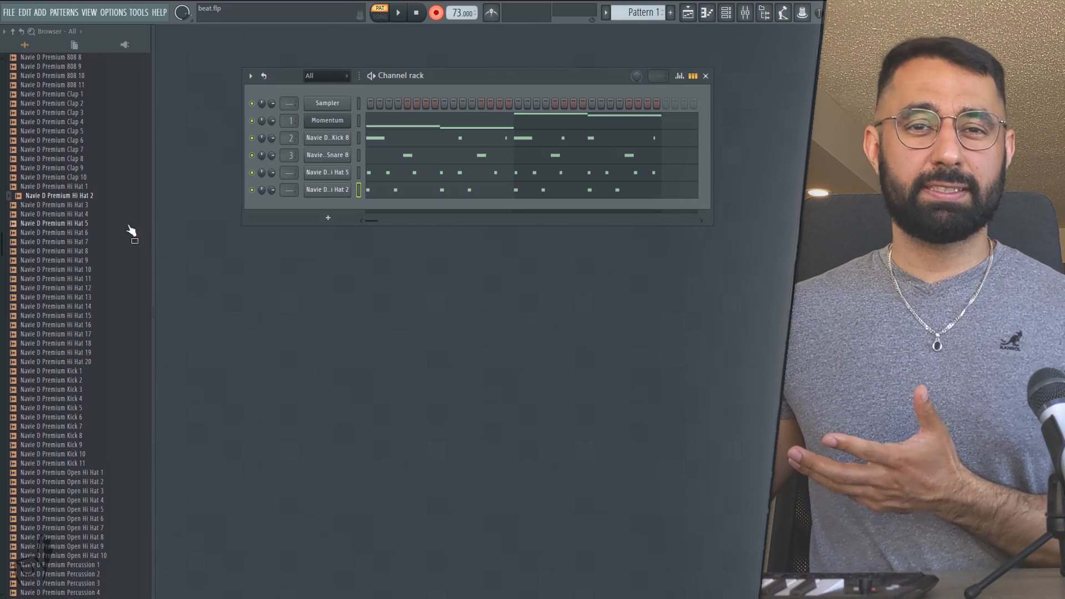
# Step: Add Navie D Premium 808 11 to the channel rack and record a five-note bass line using C#5, A#4 and A4
pyautogui.scroll(5, 41, 207)
pyautogui.click(83, 256)
pyautogui.press('space')
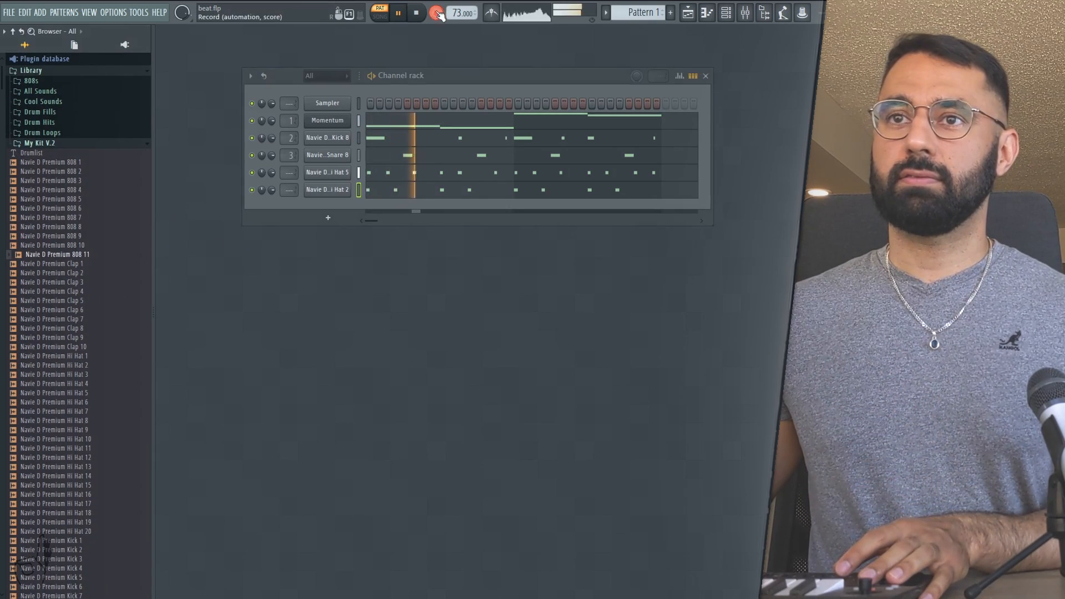
pyautogui.press('space')
pyautogui.moveTo(83, 259); pyautogui.dragTo(242, 247)
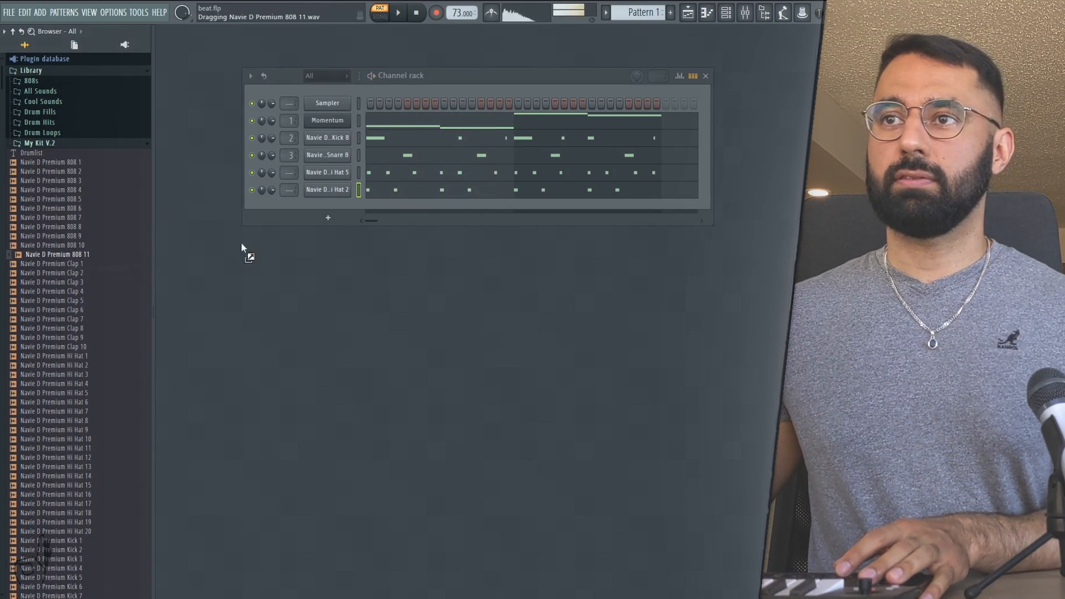
pyautogui.moveTo(242, 247); pyautogui.dragTo(331, 235)
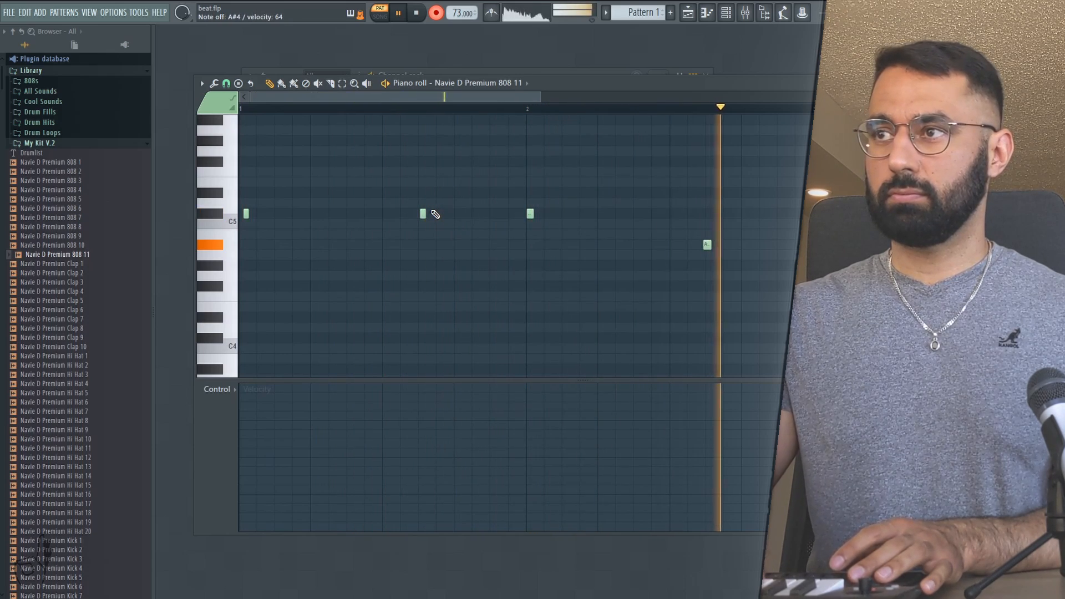
pyautogui.press('space')
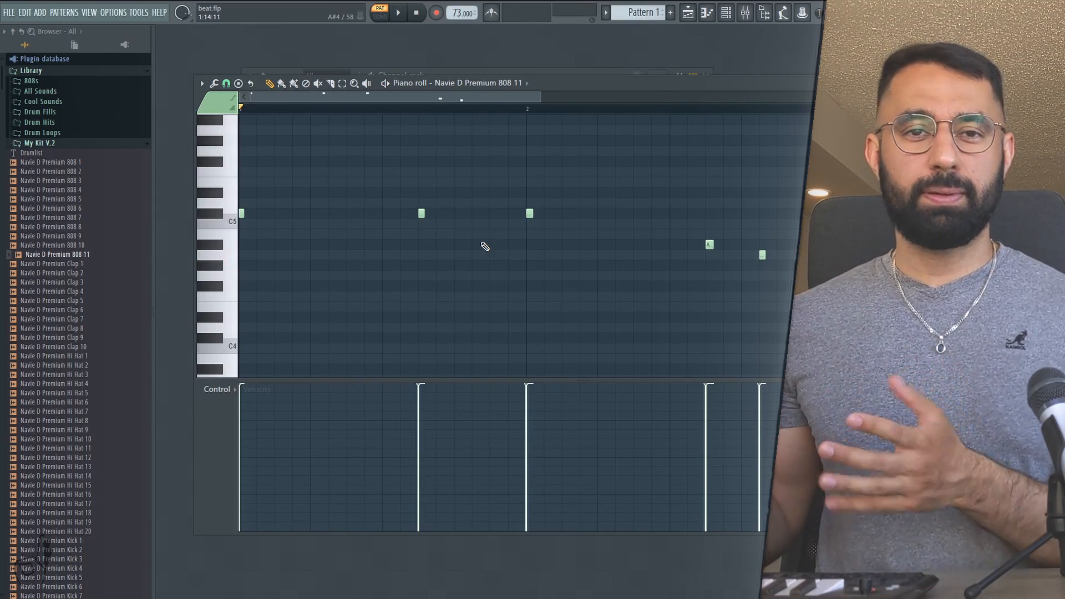
pyautogui.press('F7')
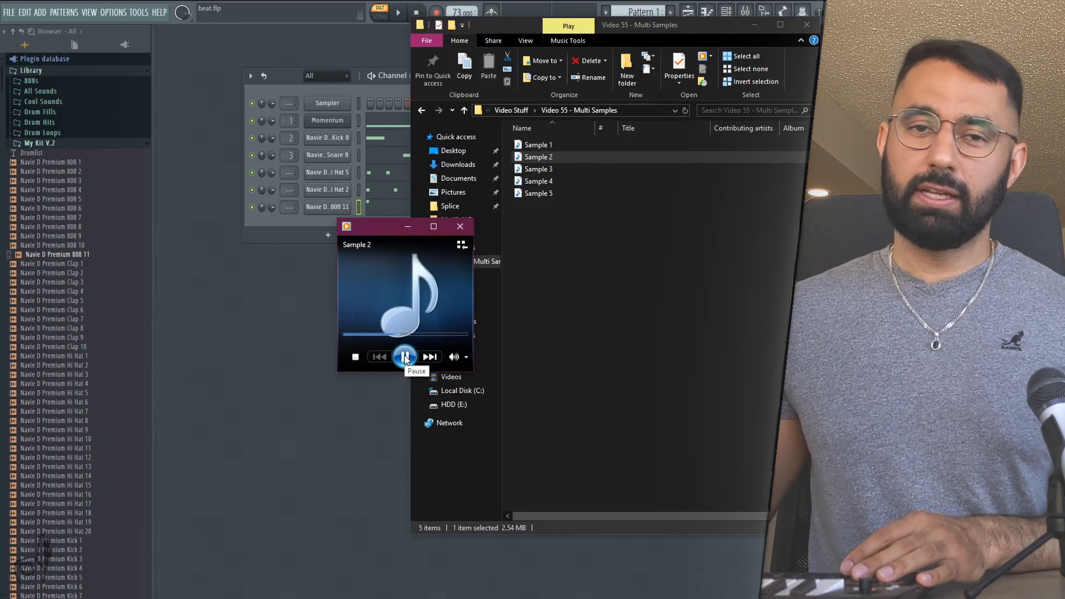
# Step: Preview Sample 2 from the samples folder and play the beat while checking the Pro-Q 3 curve on Insert 1
pyautogui.click(406, 359)
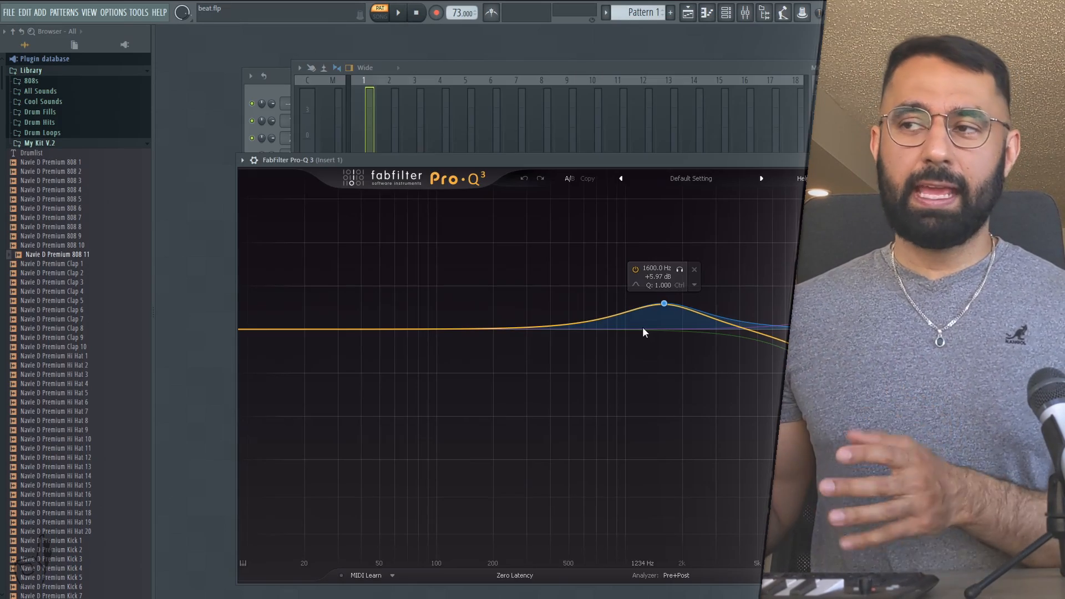
pyautogui.press('space')
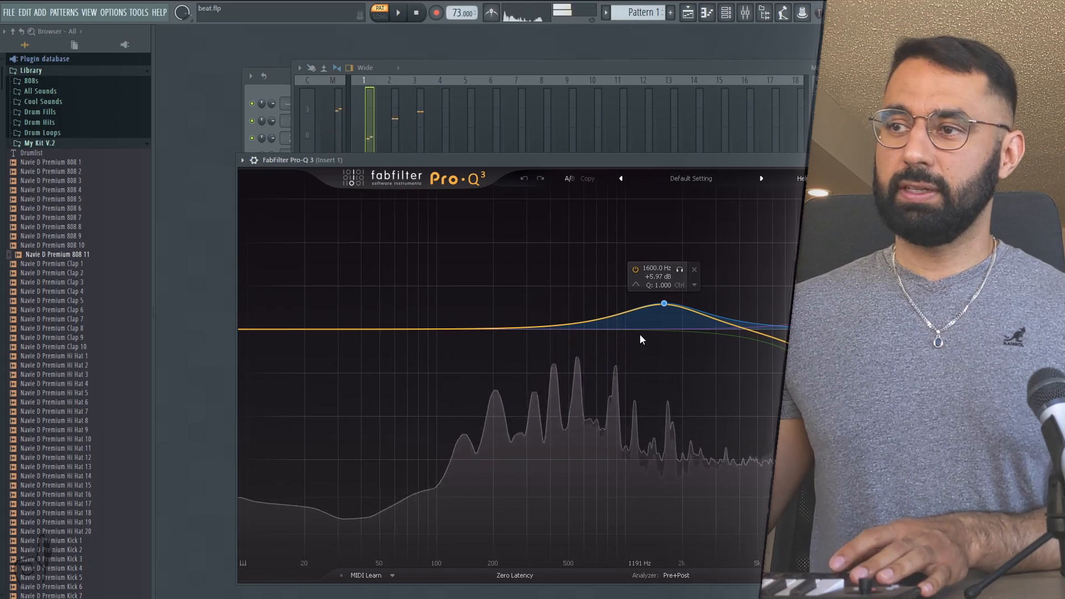
pyautogui.press('space')
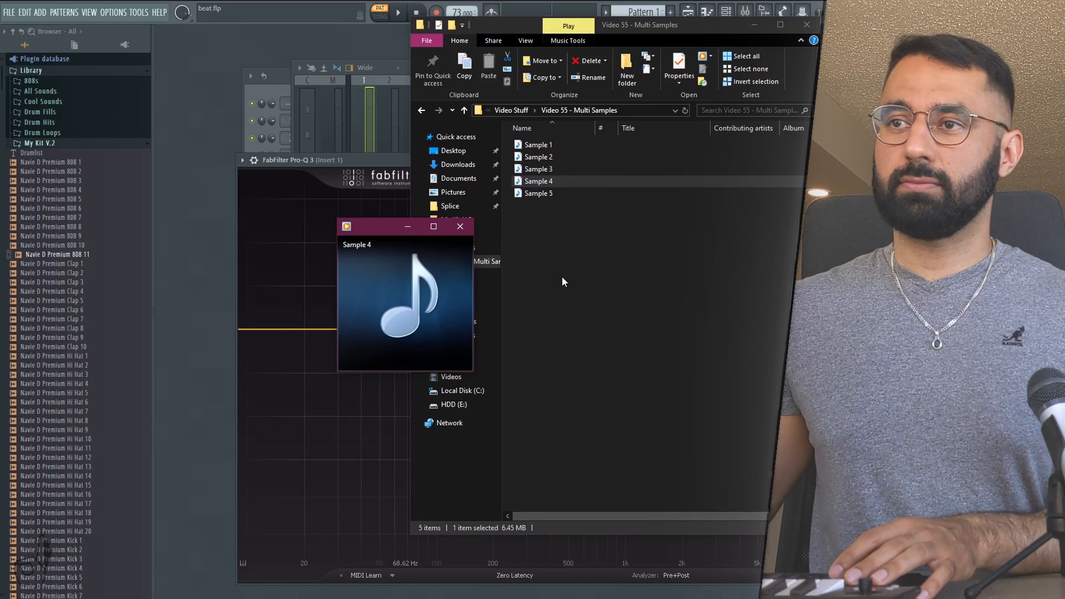
# Step: Preview Sample 4 from the samples folder and add it to the channel rack as a new channel
pyautogui.moveTo(446, 297)
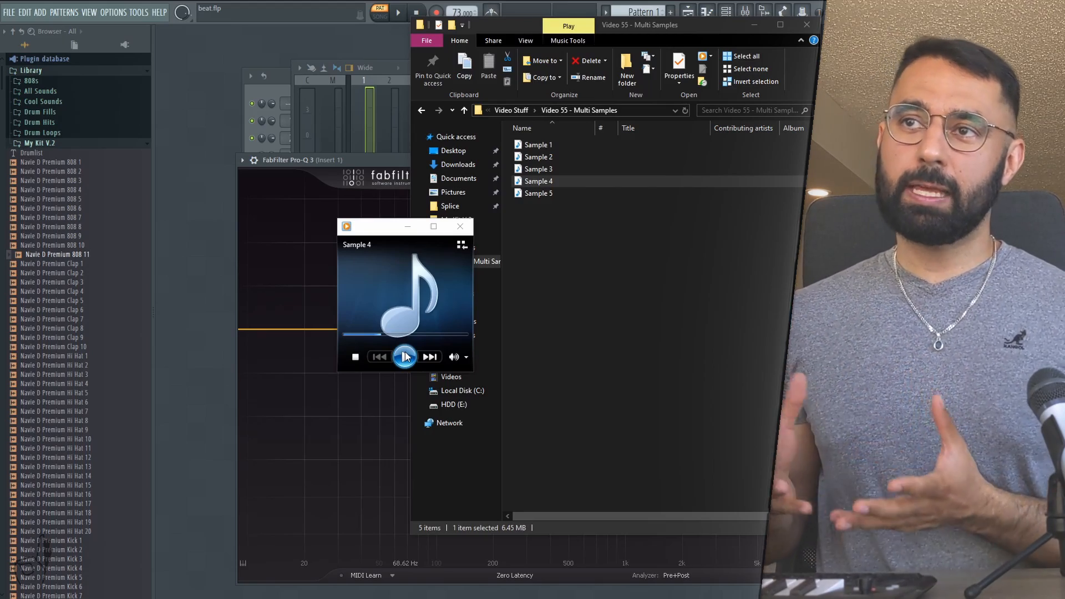
pyautogui.click(405, 355)
pyautogui.moveTo(545, 182); pyautogui.dragTo(339, 224)
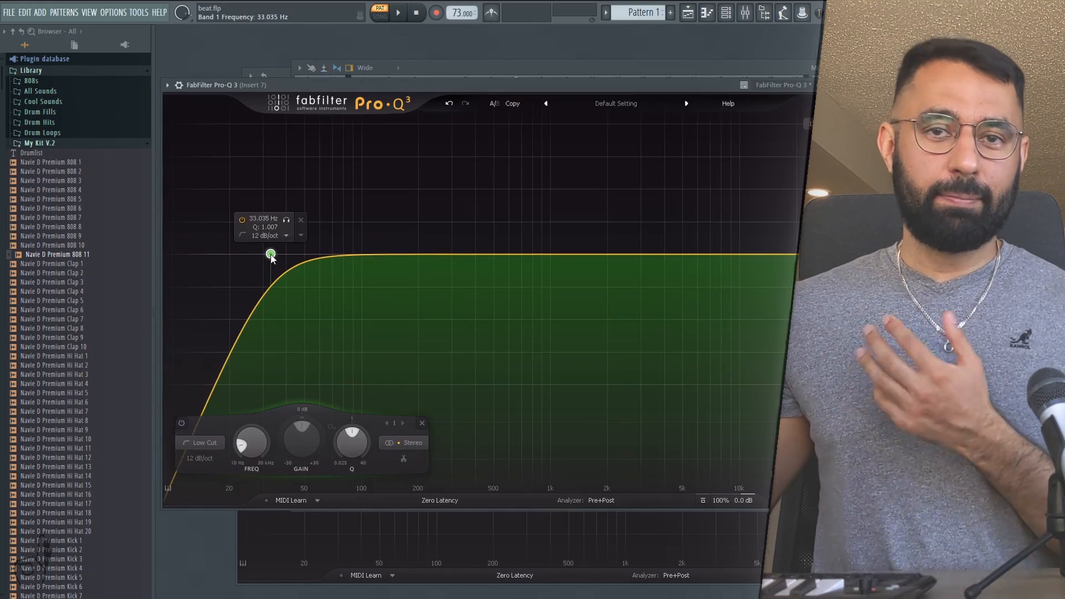
# Step: Narrow Sample 4 with a low cut and high cut in Pro-Q 3 on Insert 7, and adjust its volume envelope's decay and release
pyautogui.moveTo(269, 250); pyautogui.dragTo(526, 259)
pyautogui.moveTo(725, 260); pyautogui.dragTo(701, 260)
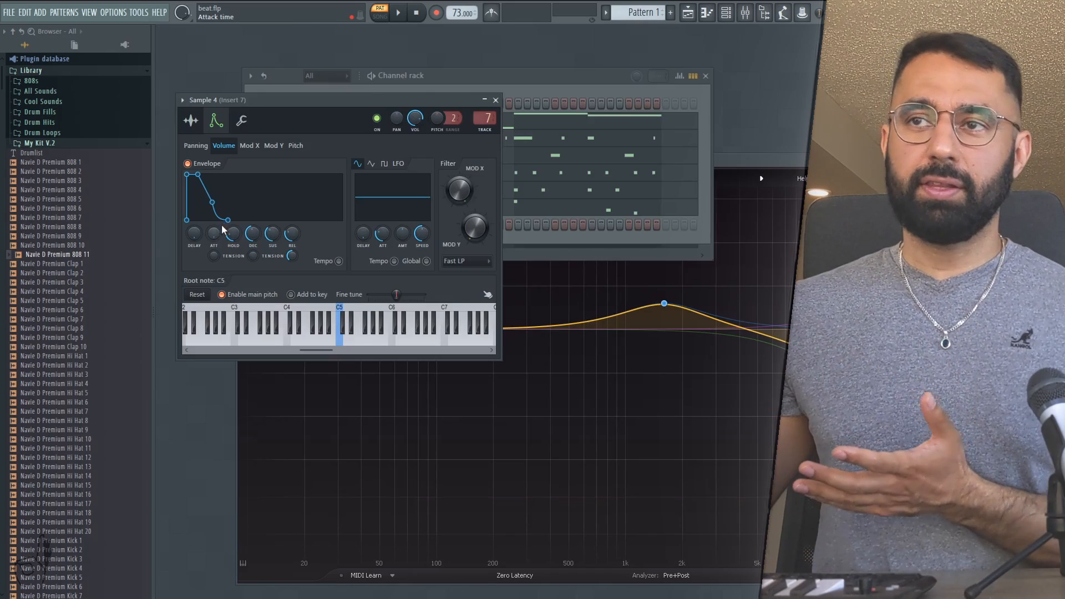
pyautogui.moveTo(248, 236); pyautogui.dragTo(268, 266)
pyautogui.moveTo(290, 233); pyautogui.dragTo(291, 266)
pyautogui.press('Escape')
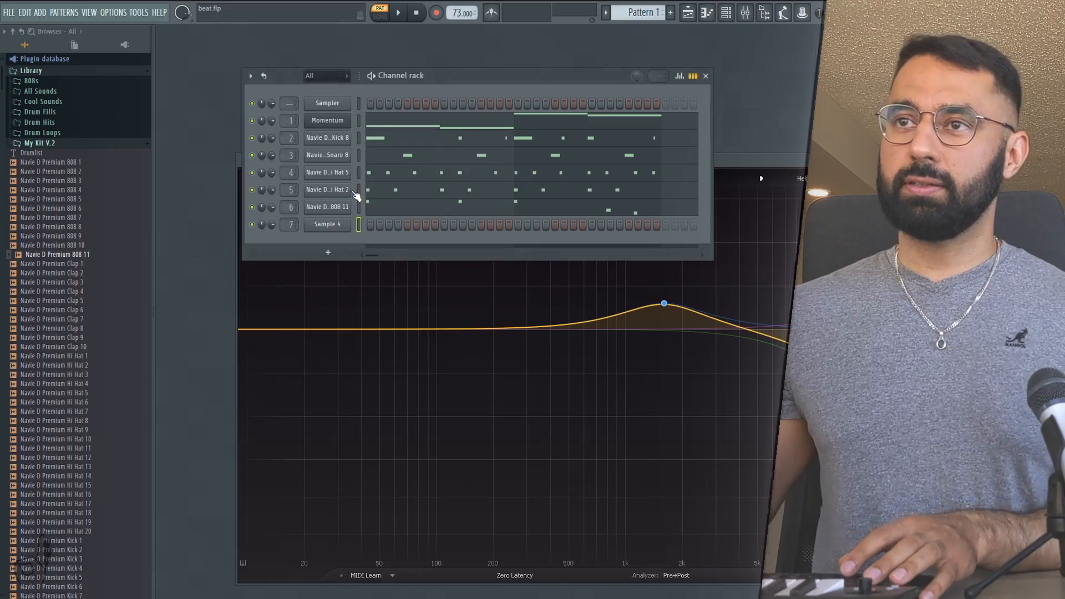
# Step: Raise Sample 4's sample start in its channel settings while auditioning it against the playing pattern
pyautogui.click(327, 224)
pyautogui.click(191, 121)
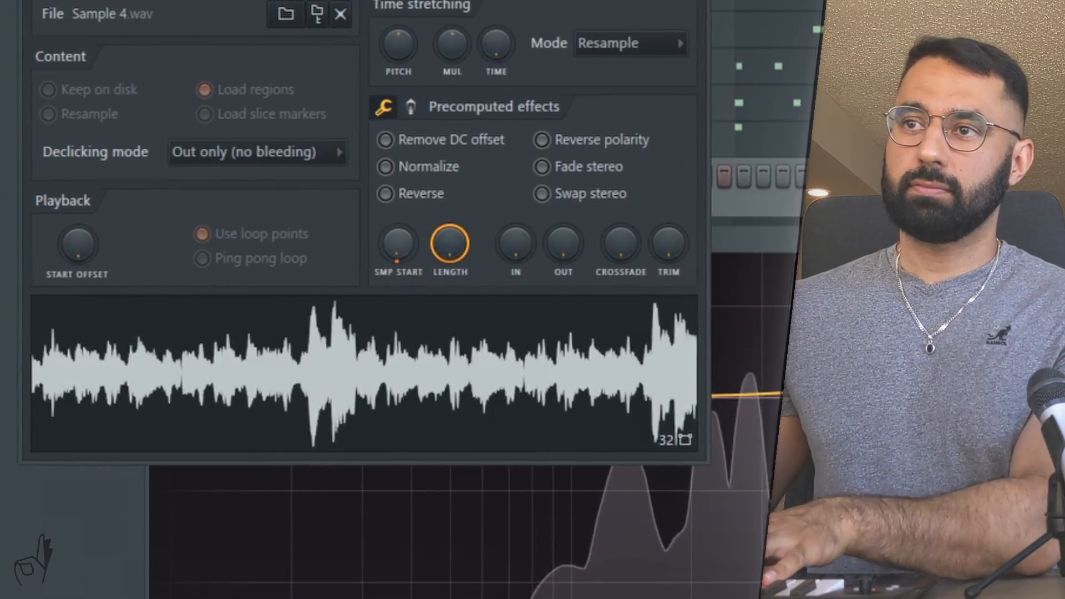
pyautogui.moveTo(398, 244)
pyautogui.mouseDown()
pyautogui.moveTo(398, 226)
pyautogui.moveTo(405, 255)
pyautogui.moveTo(401, 239)
pyautogui.mouseUp()
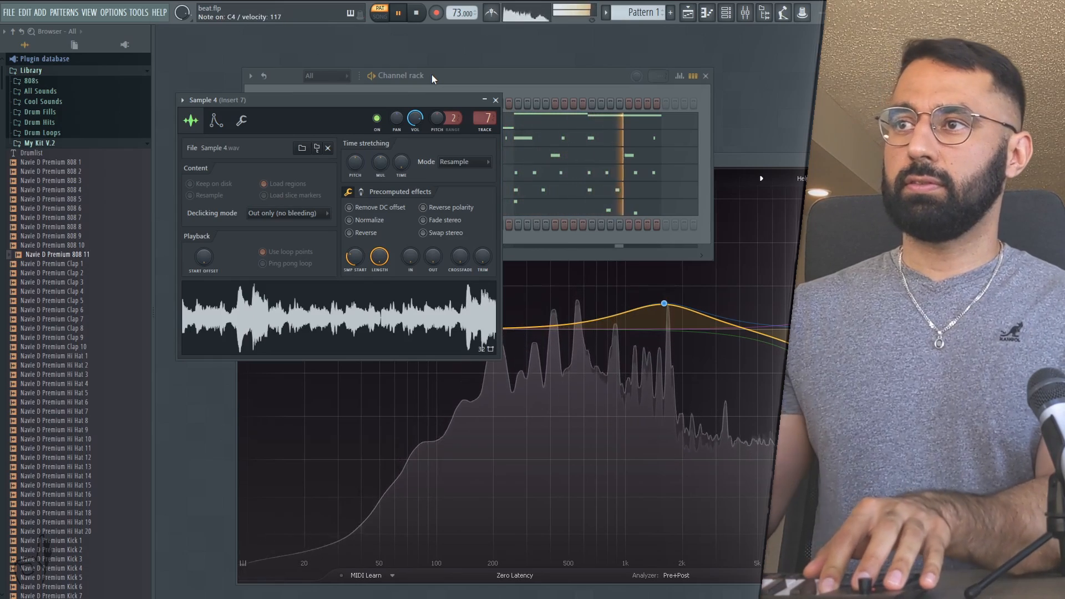
pyautogui.click(417, 13)
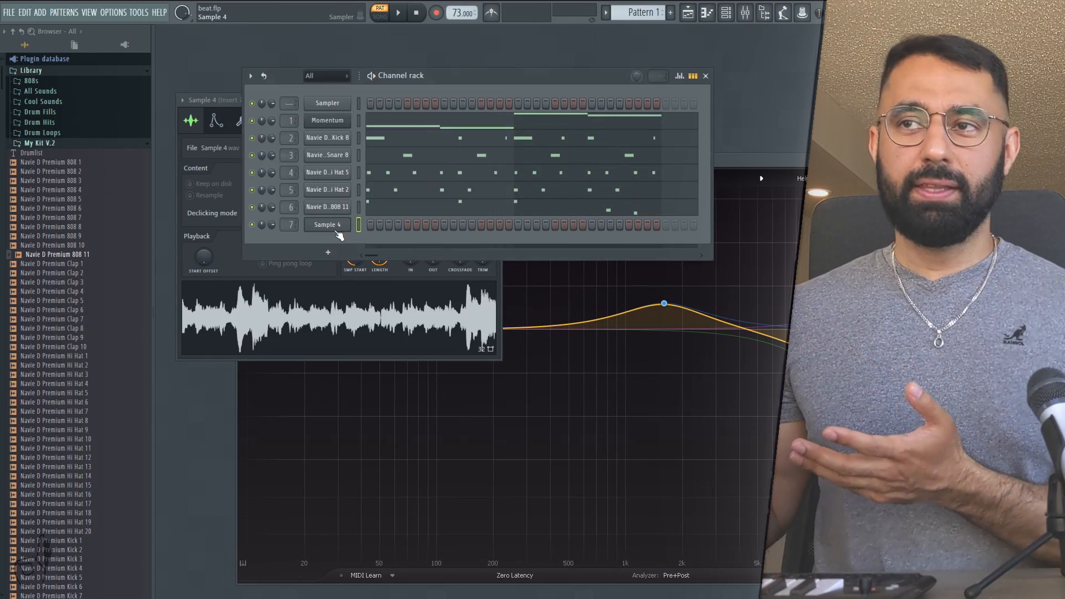
# Step: Fill Sample 4's two bars in the piano roll with four half-bar C4 notes and play them back
pyautogui.rightClick(338, 225)
pyautogui.click(381, 225)
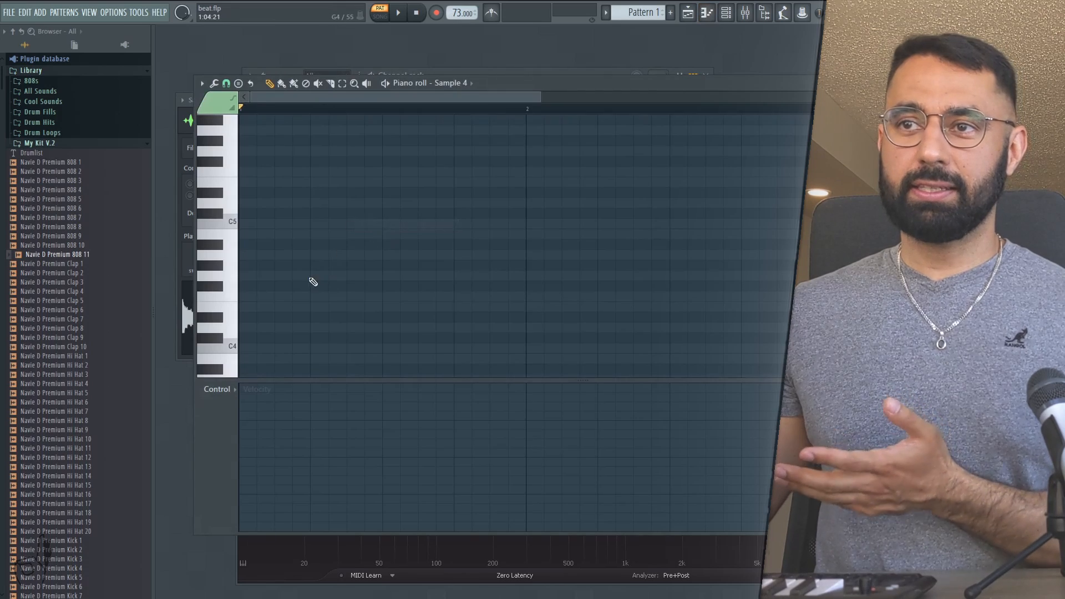
pyautogui.click(256, 289)
pyautogui.moveTo(245, 286); pyautogui.dragTo(382, 287)
pyautogui.press('space')
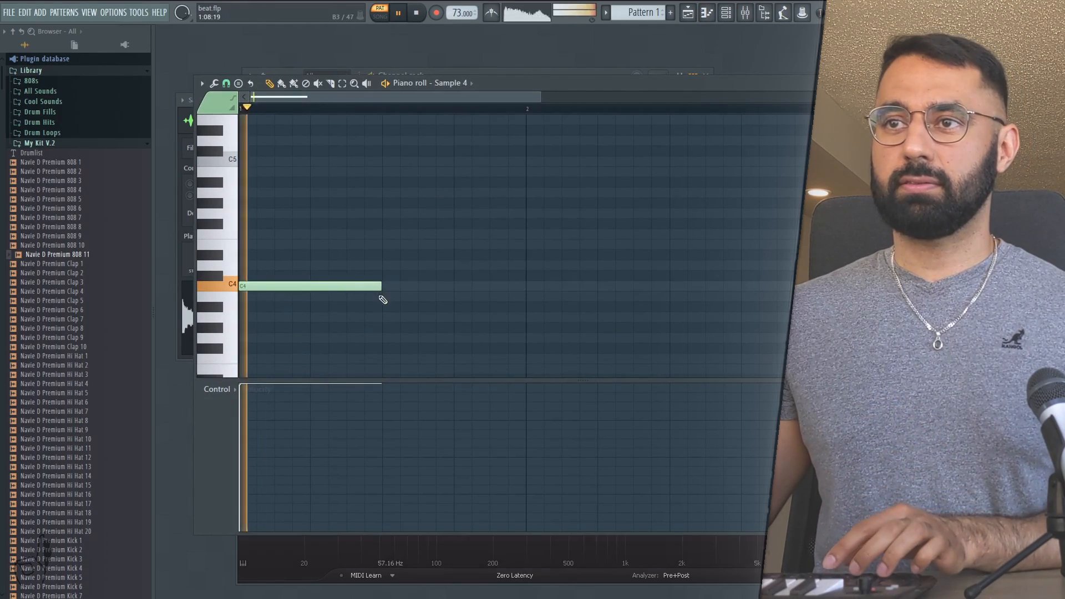
pyautogui.hotkey('ctrl', 'b')
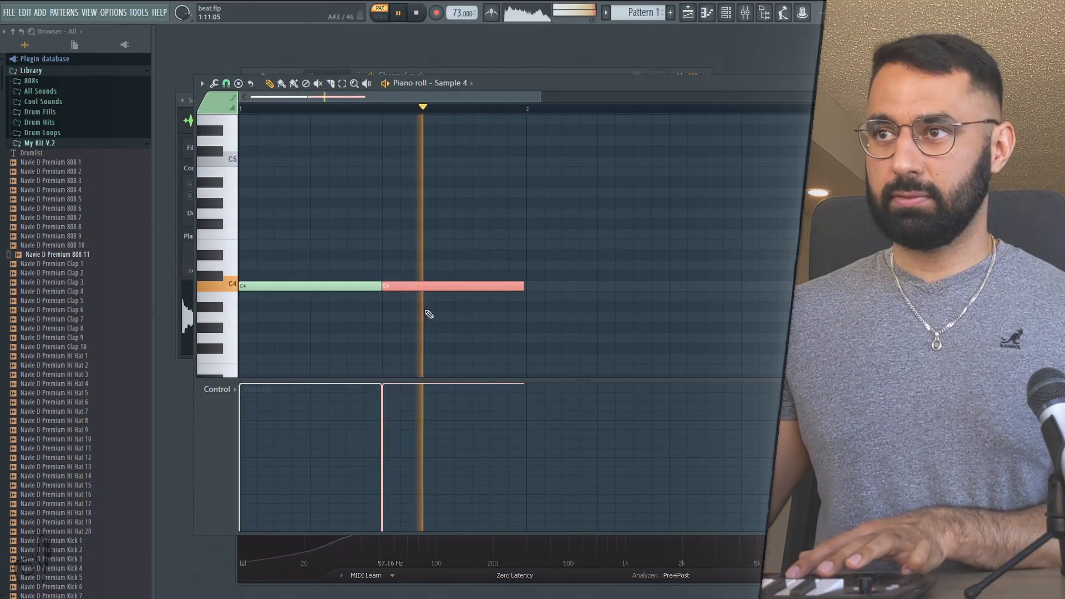
pyautogui.hotkey('ctrl', 'b')
pyautogui.hotkey('ctrl', 'b')
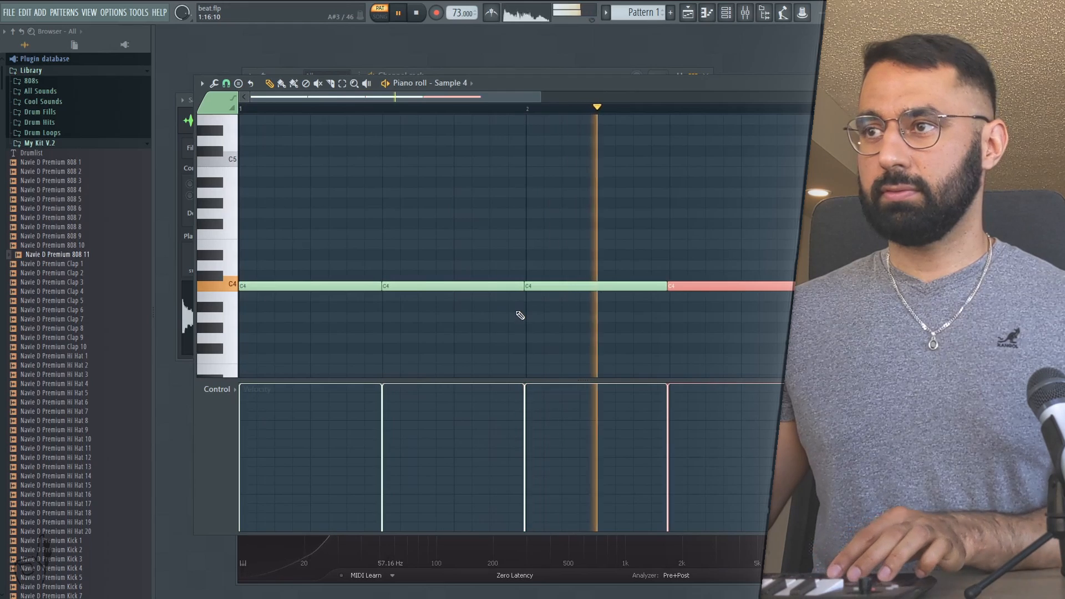
pyautogui.hotkey('ctrl', 'd')
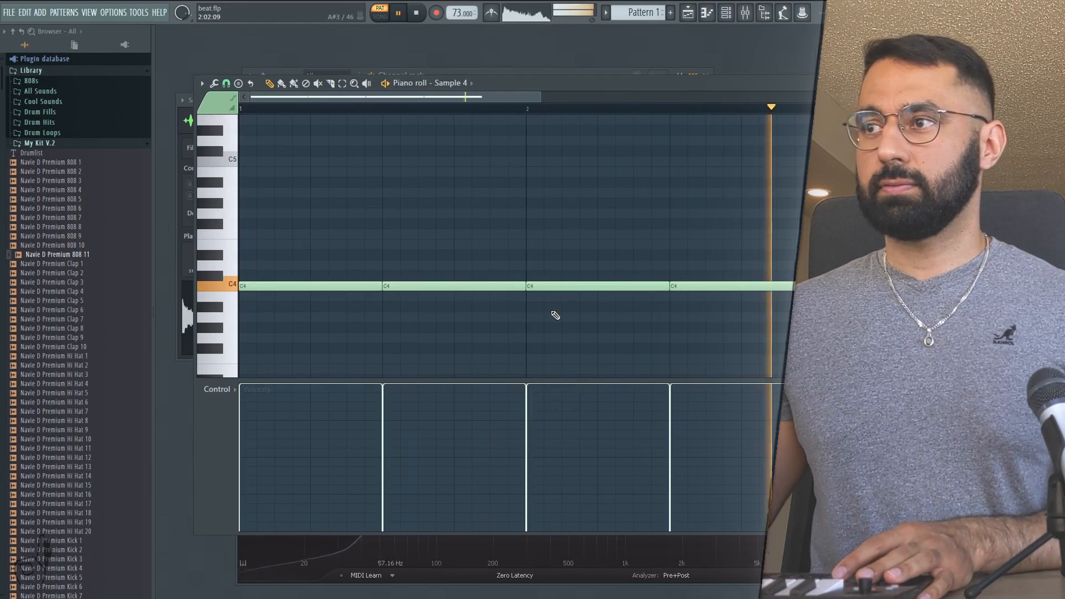
pyautogui.press('space')
# Step: In Insert 7's Pro-Q 3, lower the high cut to about 2.4 kHz and add a strong bell boost just above it
pyautogui.press('F9')
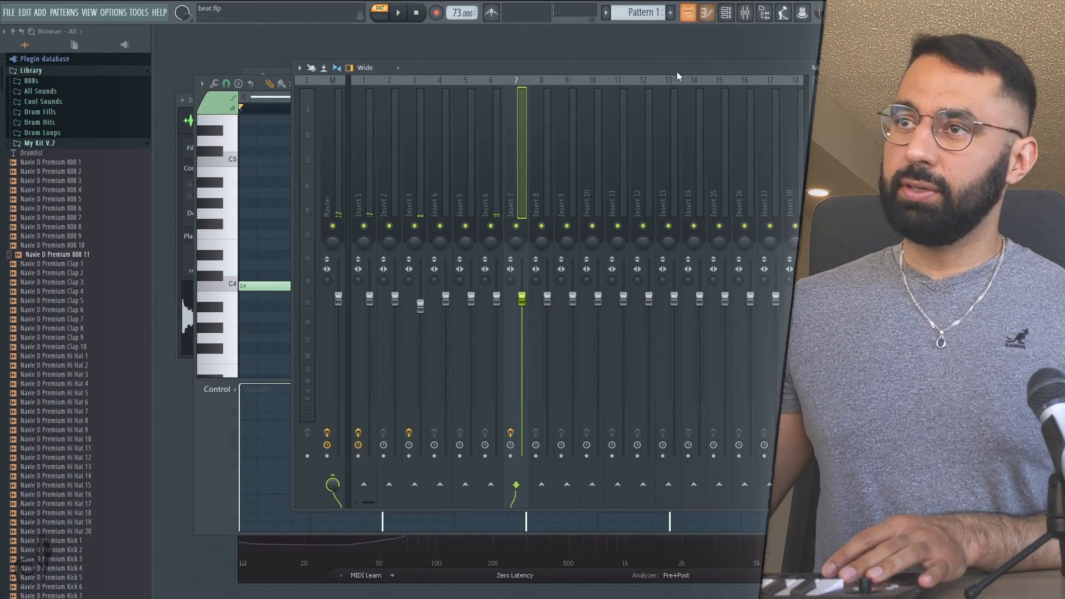
pyautogui.click(500, 167)
pyautogui.click(514, 166)
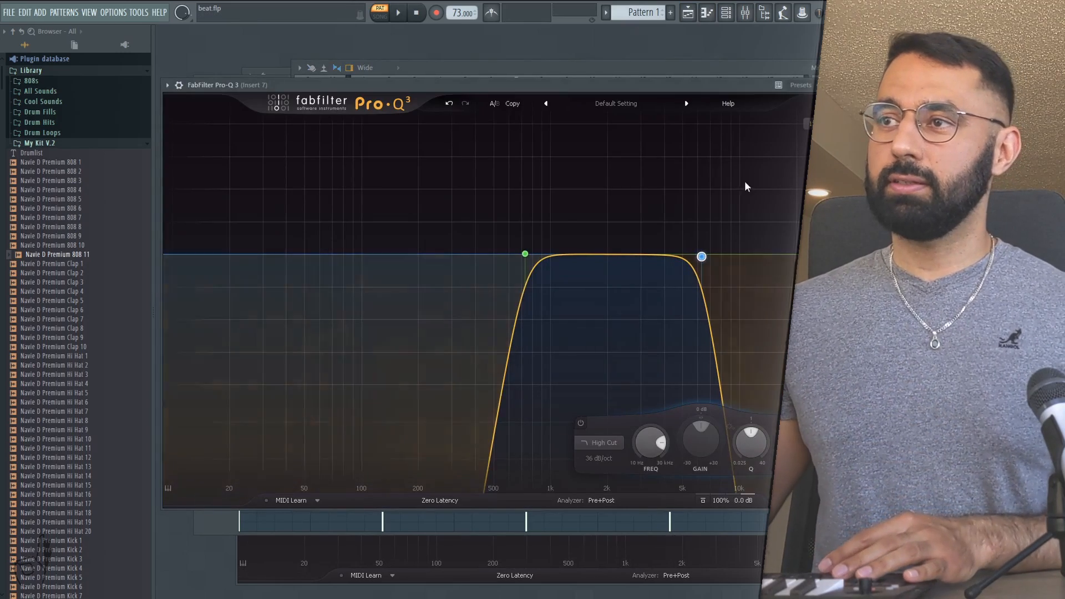
pyautogui.press('space')
pyautogui.click(637, 254)
pyautogui.moveTo(639, 254); pyautogui.dragTo(656, 135)
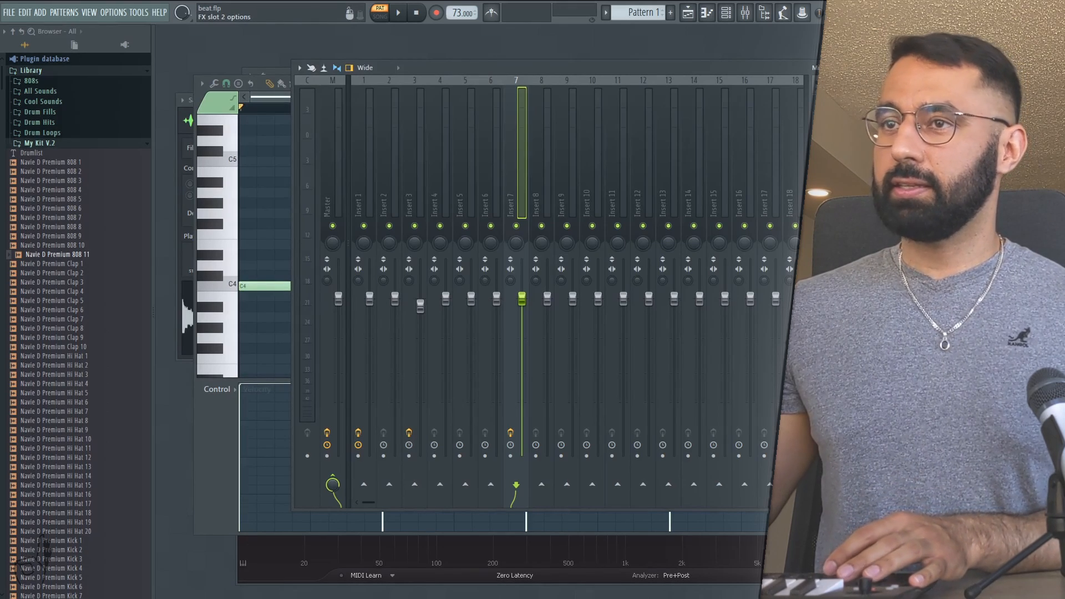
# Step: Add ValhallaRoom in slot 2 and an MAuto effect in slot 3 of Insert 7, adjusting their settings
pyautogui.press('space')
pyautogui.click(205, 263)
pyautogui.moveTo(285, 259); pyautogui.dragTo(328, 198)
pyautogui.moveTo(365, 235); pyautogui.dragTo(367, 249)
pyautogui.moveTo(252, 262); pyautogui.dragTo(280, 254)
pyautogui.click(321, 204)
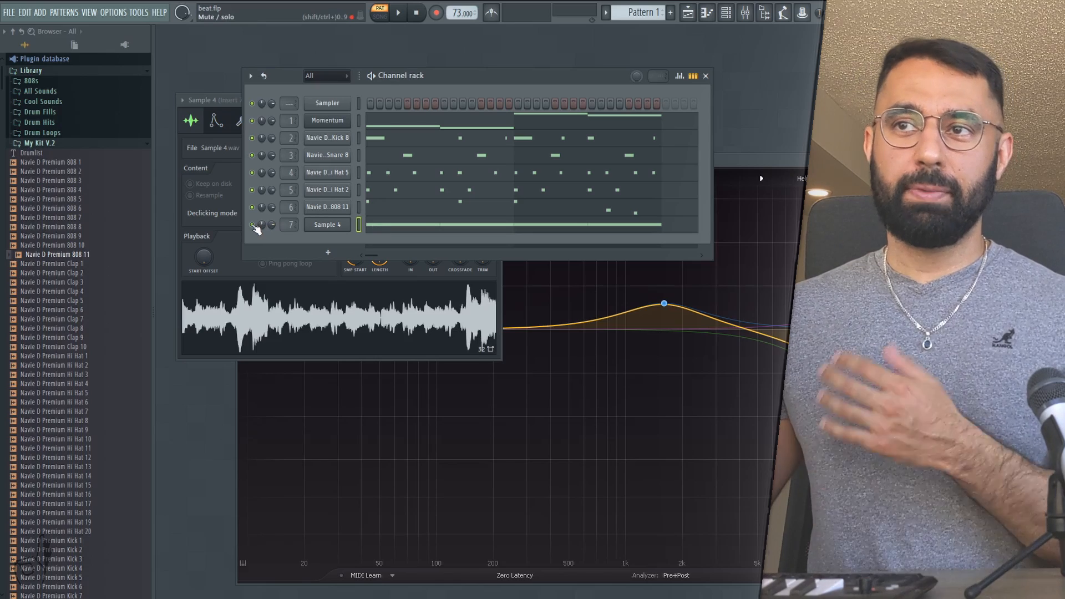
# Step: Compare the beat with Sample 4 muted and soloed, and against the original Sample 4 file, ending with solo off
pyautogui.press('space')
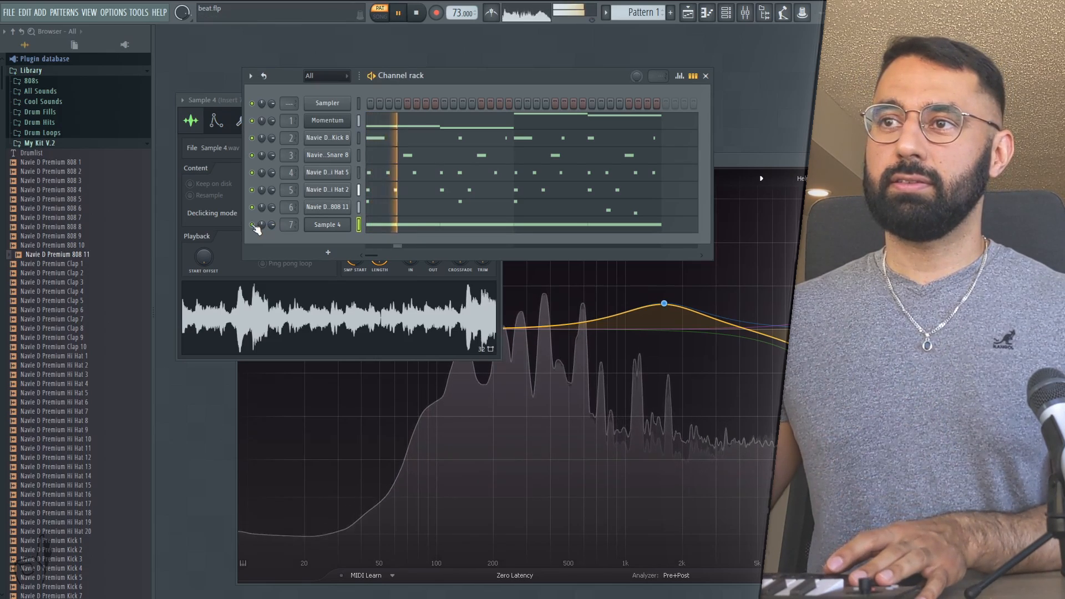
pyautogui.click(253, 225)
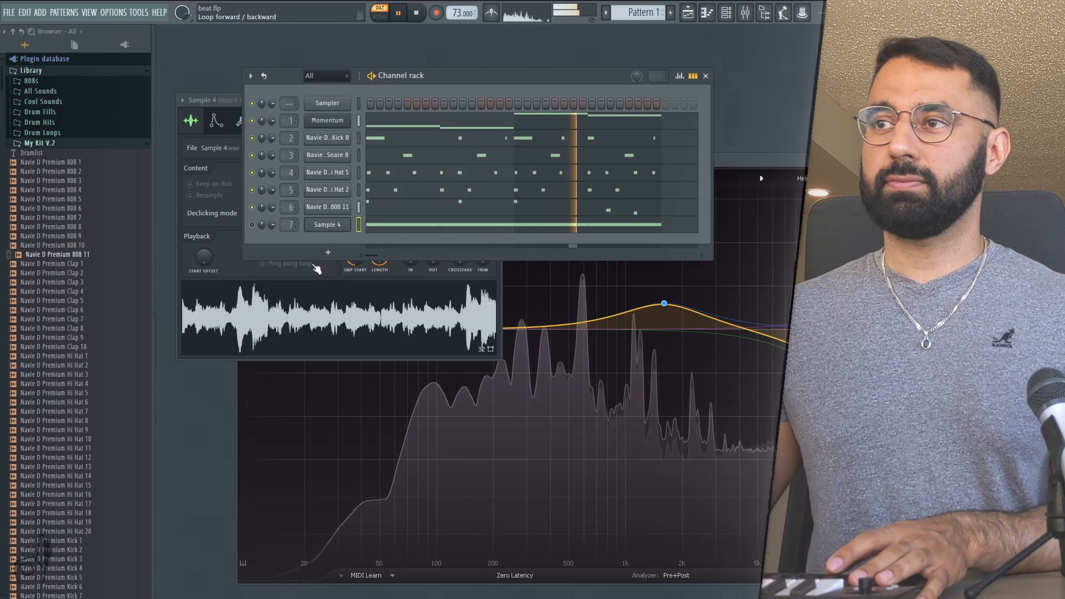
pyautogui.press('space')
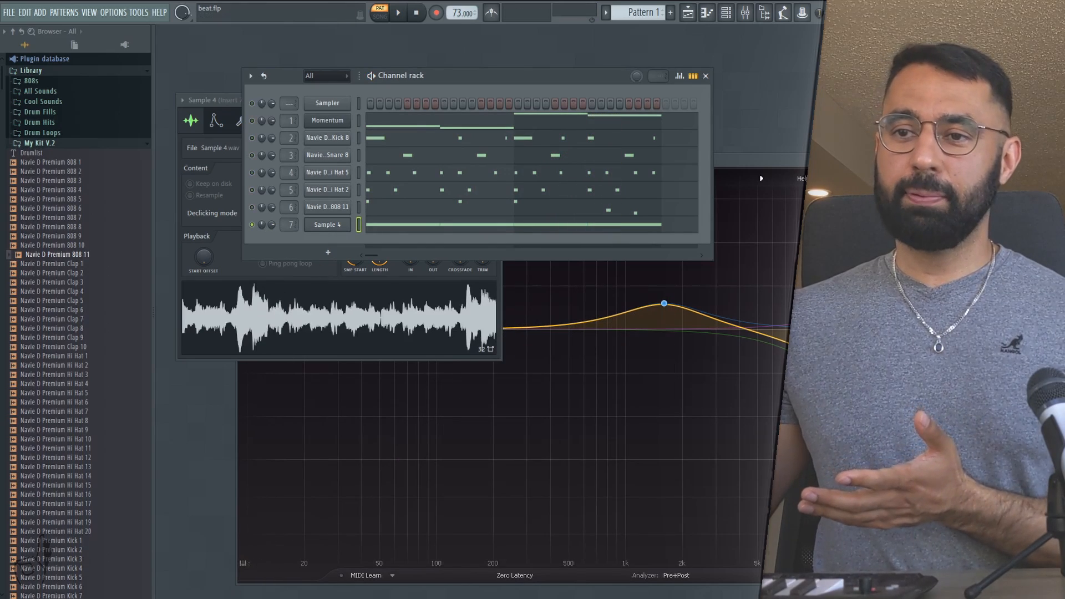
pyautogui.click(349, 598)
pyautogui.click(405, 356)
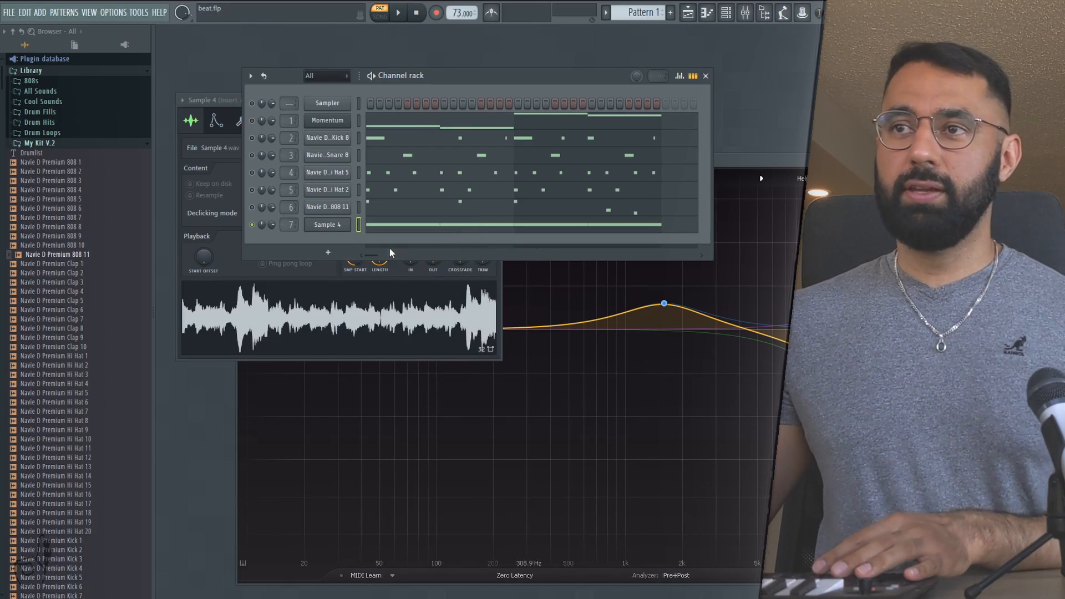
pyautogui.press('space')
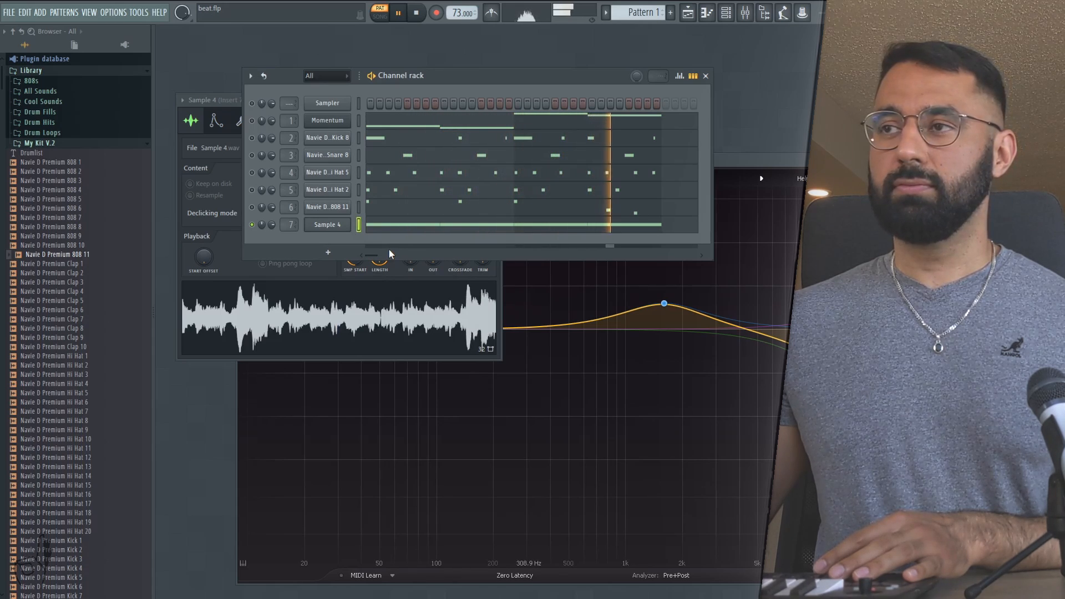
pyautogui.press('space')
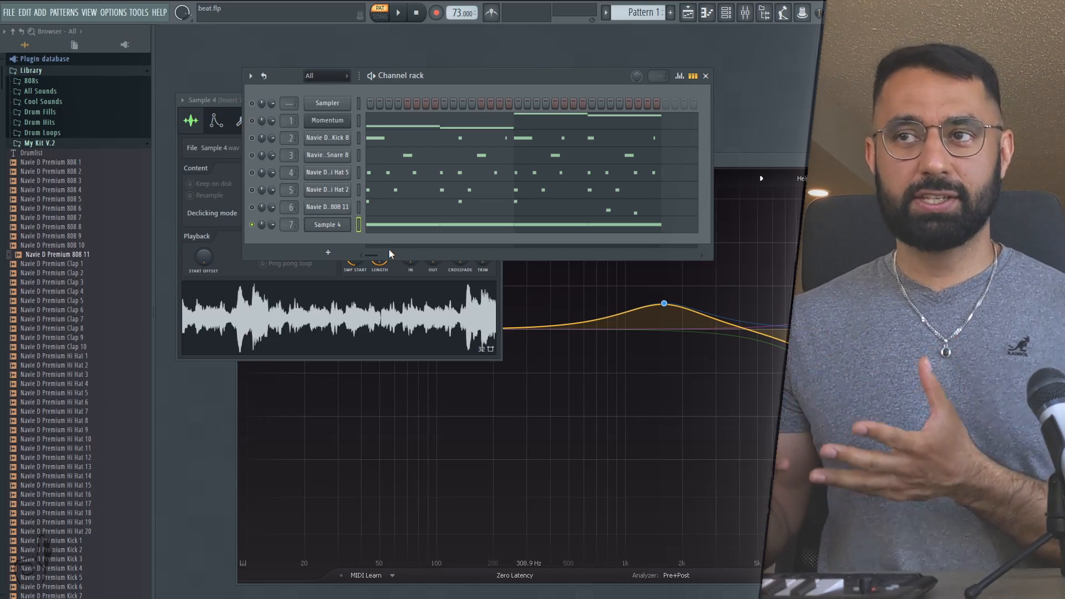
pyautogui.rightClick(252, 224)
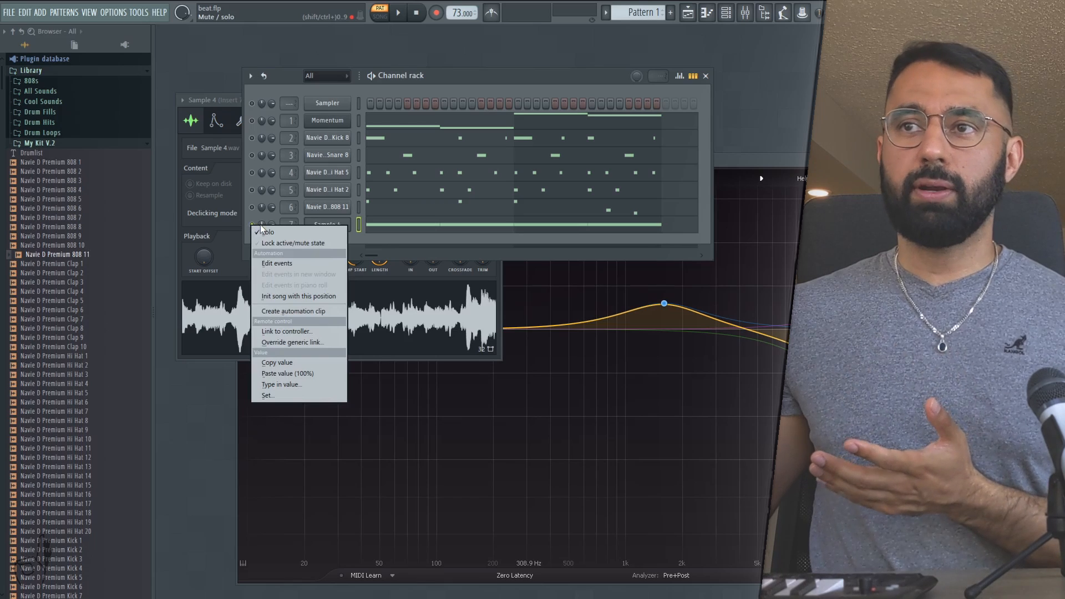
pyautogui.click(262, 228)
# Step: Clone the Sample 4 channel and set the clone's sample start to about 86% while the beat plays
pyautogui.rightClick(321, 227)
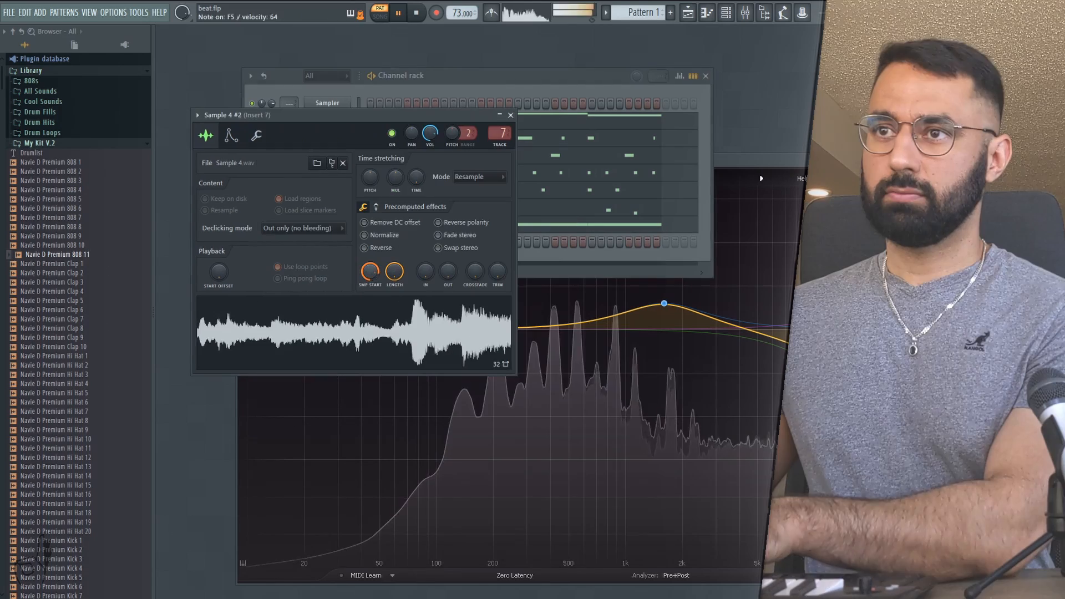
pyautogui.moveTo(372, 277); pyautogui.dragTo(372, 273)
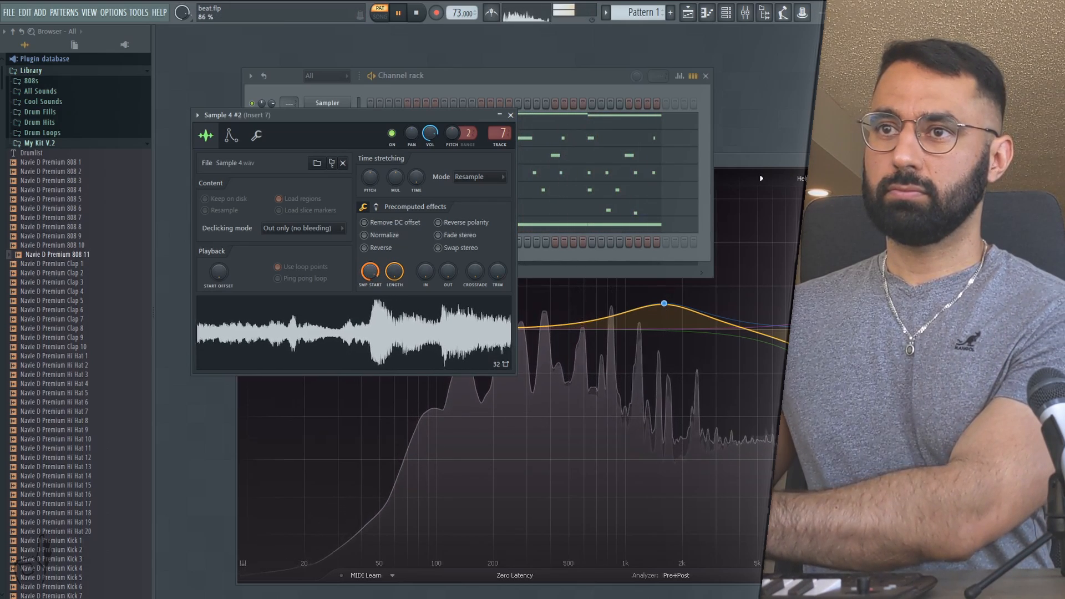
pyautogui.press('space')
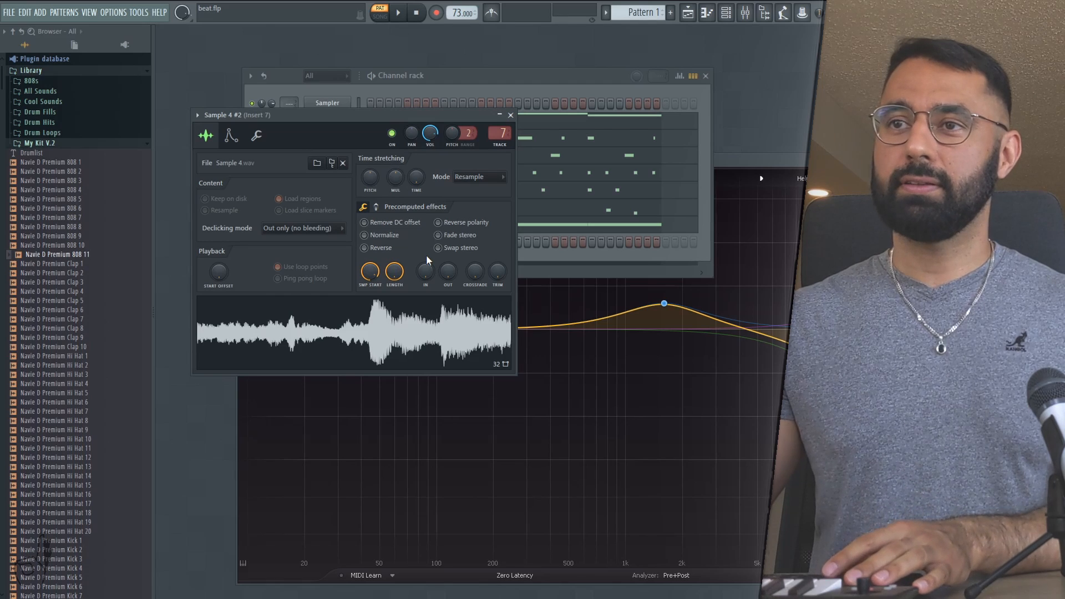
pyautogui.press('space')
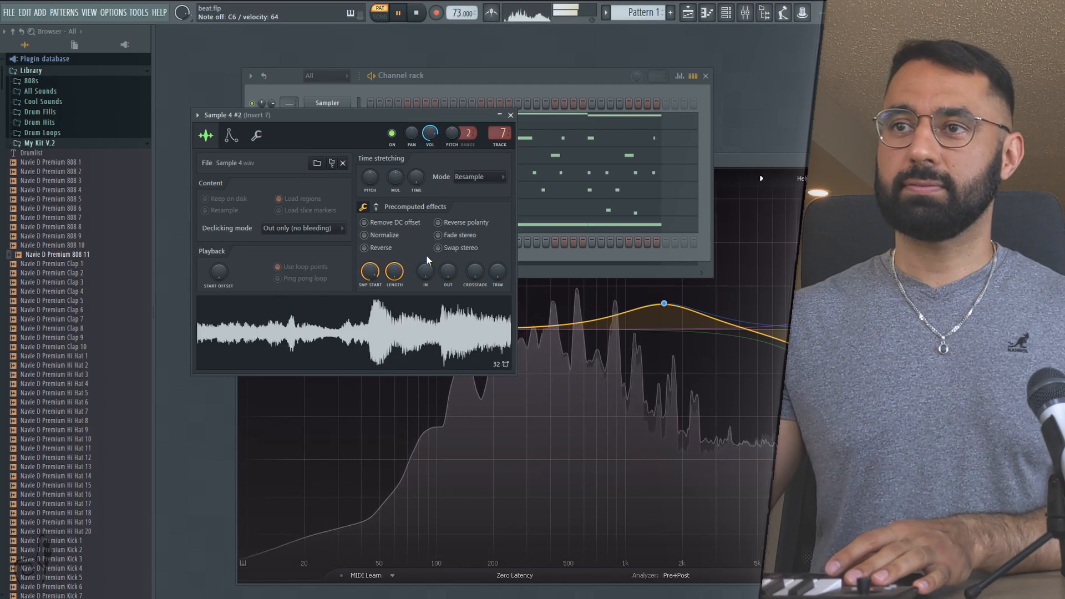
pyautogui.press('space')
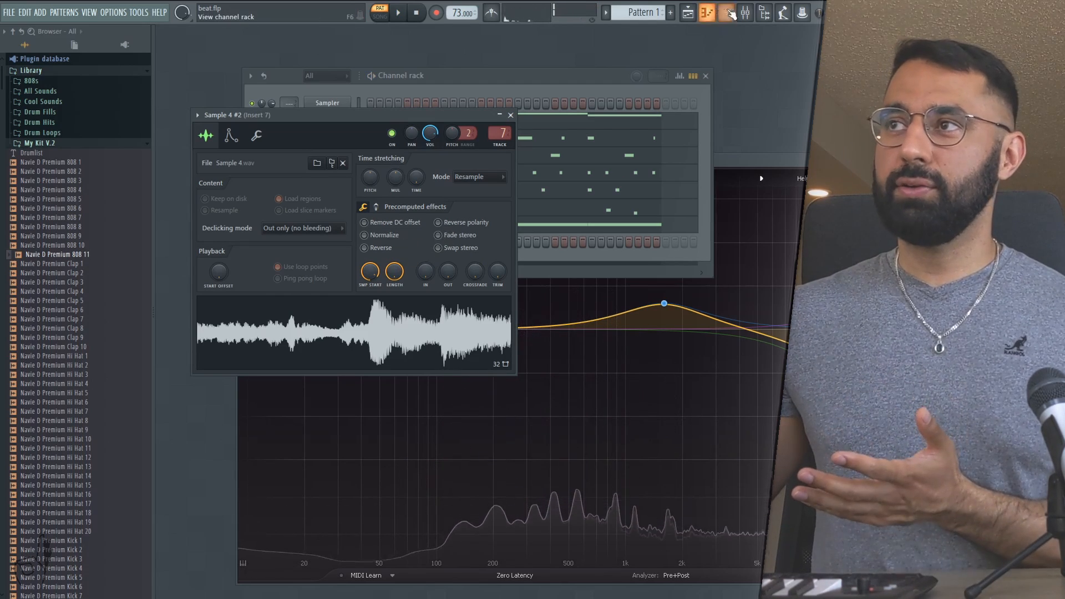
# Step: Copy Insert 7's mixer track state, with its whole effect chain, onto Insert 8
pyautogui.click(745, 12)
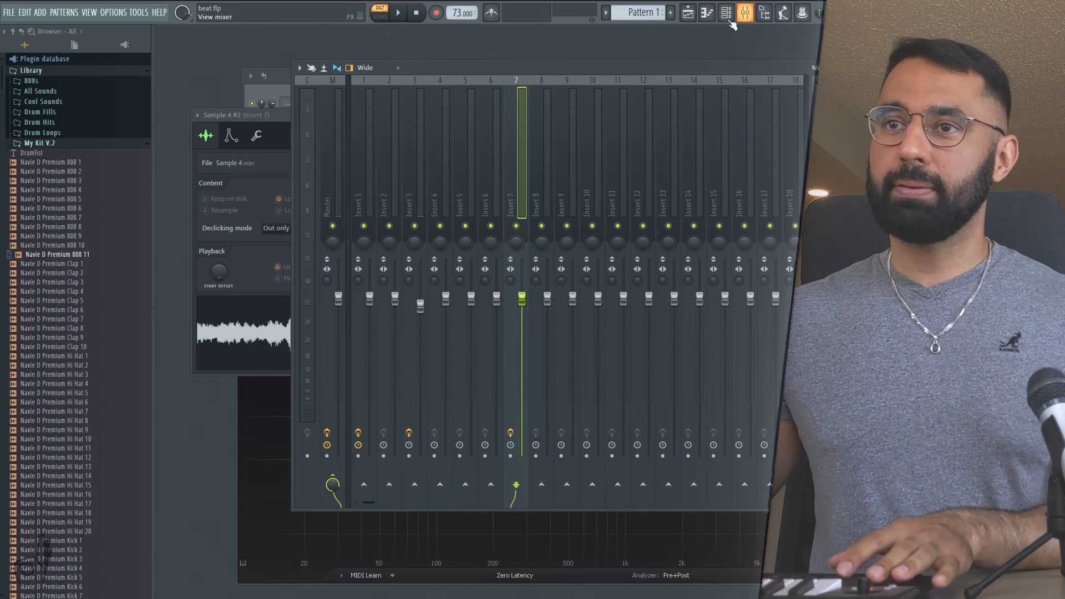
pyautogui.click(731, 22)
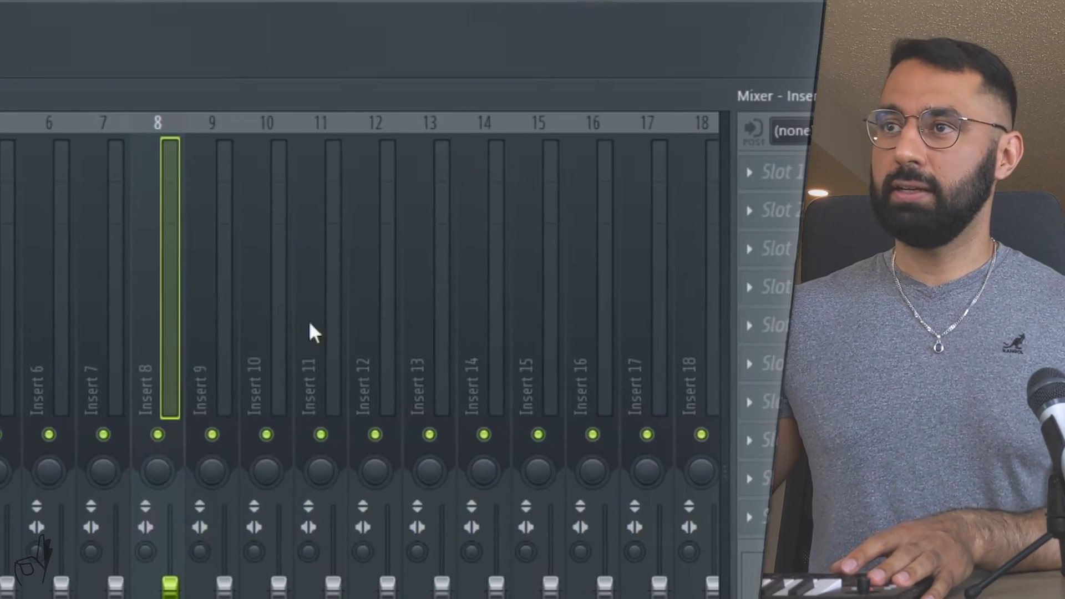
pyautogui.rightClick(129, 332)
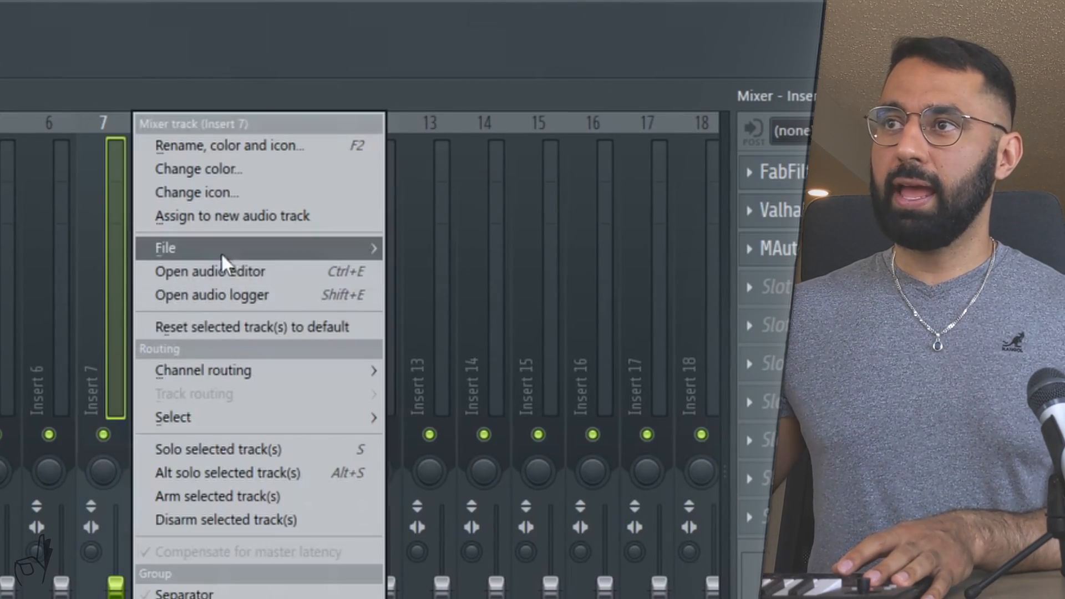
pyautogui.moveTo(224, 259)
pyautogui.click(425, 271)
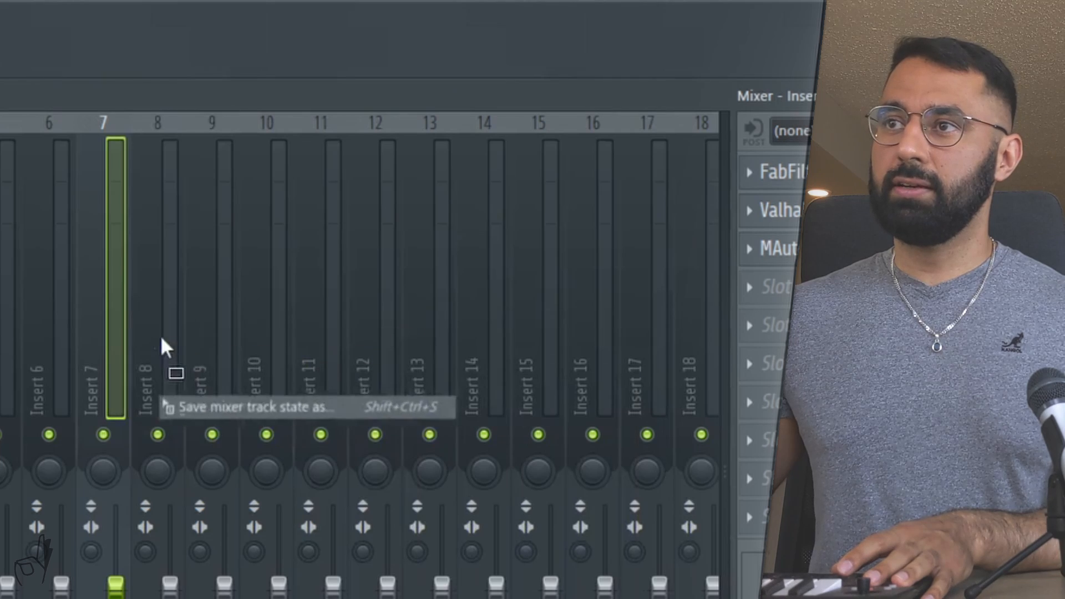
pyautogui.click(159, 318)
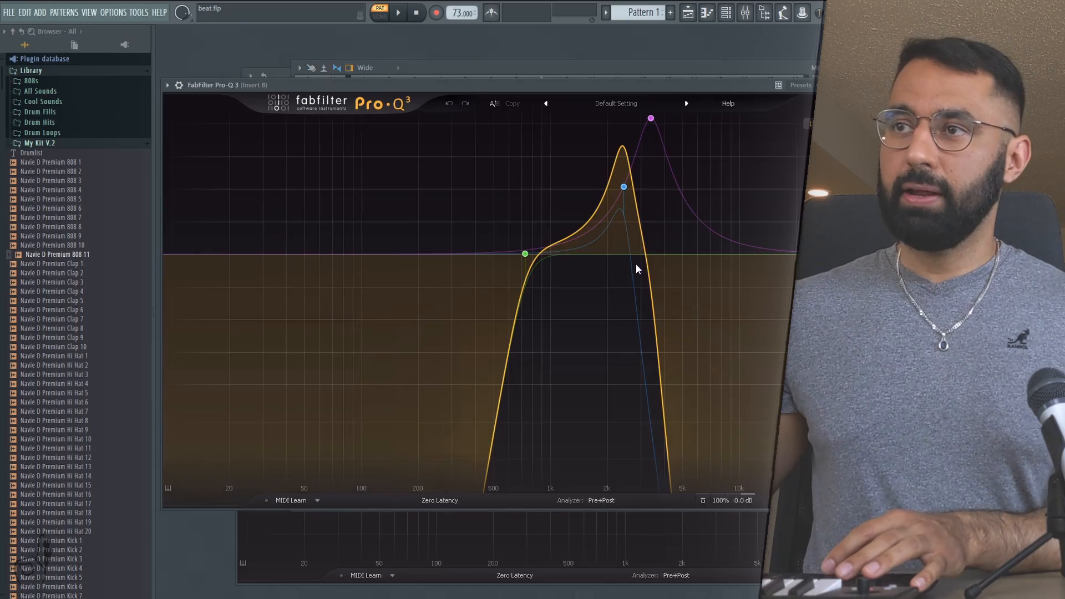
# Step: In Insert 8's Pro-Q 3, move the low cut down to about 520 Hz, raise the high cut frequency and reduce the bell boost
pyautogui.moveTo(524, 249); pyautogui.dragTo(496, 255)
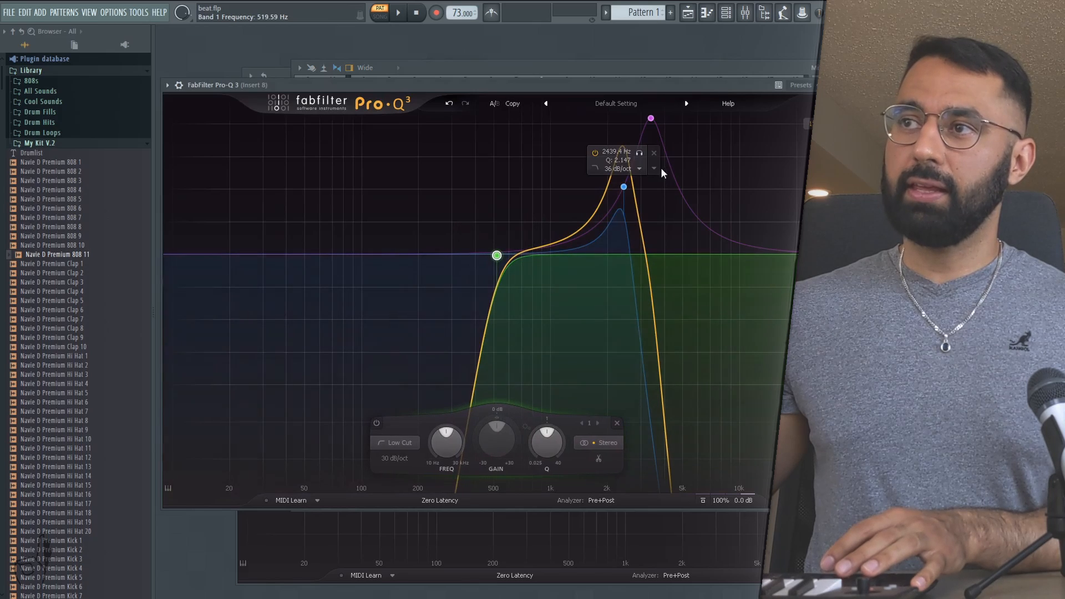
pyautogui.moveTo(623, 186); pyautogui.dragTo(645, 193)
pyautogui.moveTo(650, 118); pyautogui.dragTo(665, 153)
pyautogui.moveTo(644, 192); pyautogui.dragTo(655, 189)
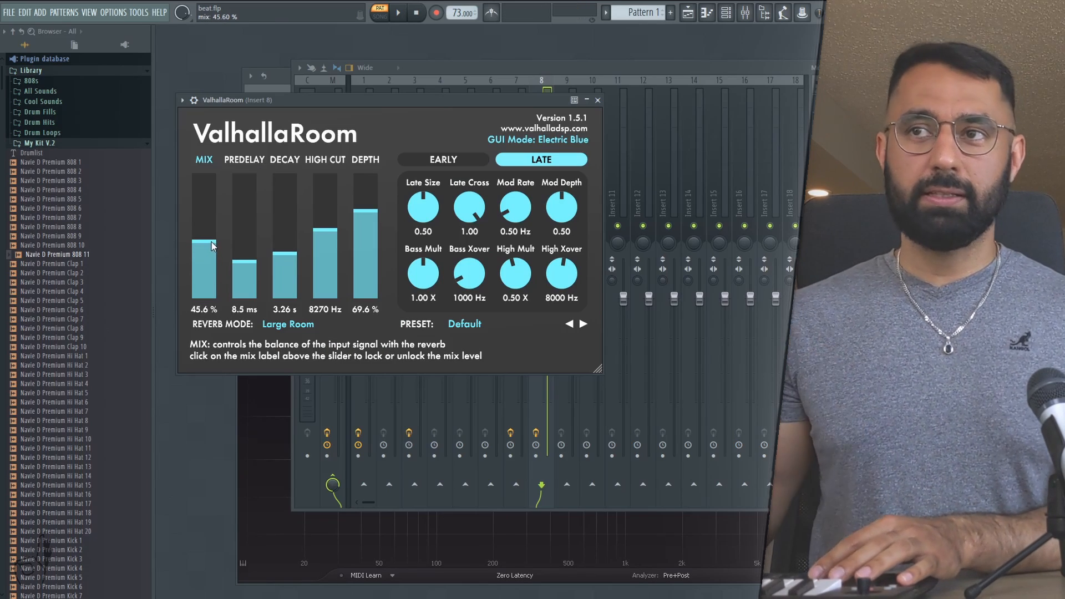
# Step: With the beat playing, set Insert 8's ValhallaRoom mix to 44.7% and its decay to 1.90 s
pyautogui.press('space')
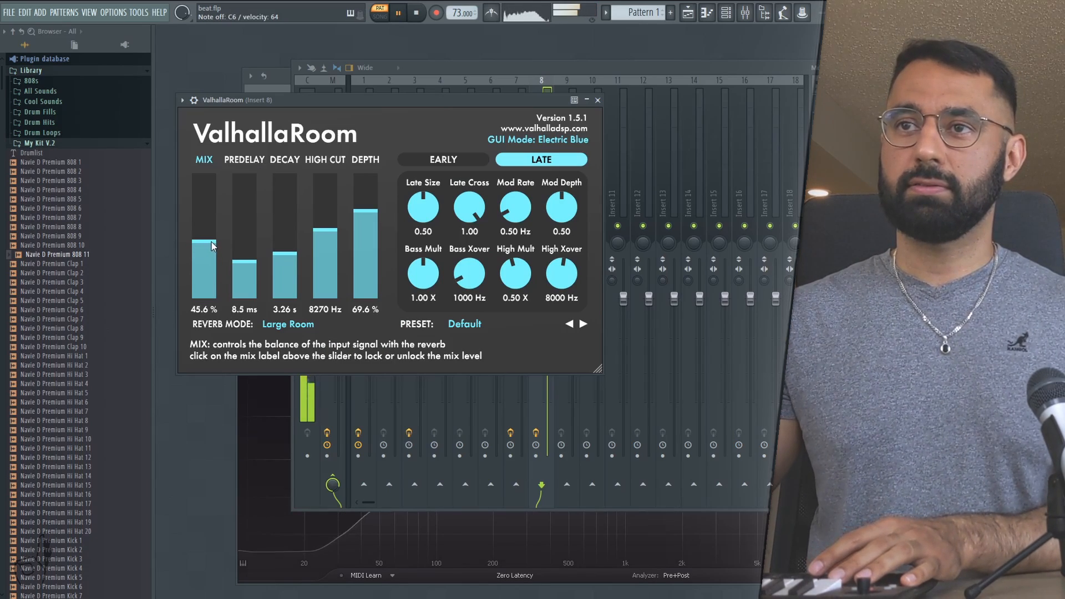
pyautogui.moveTo(212, 246); pyautogui.dragTo(212, 247)
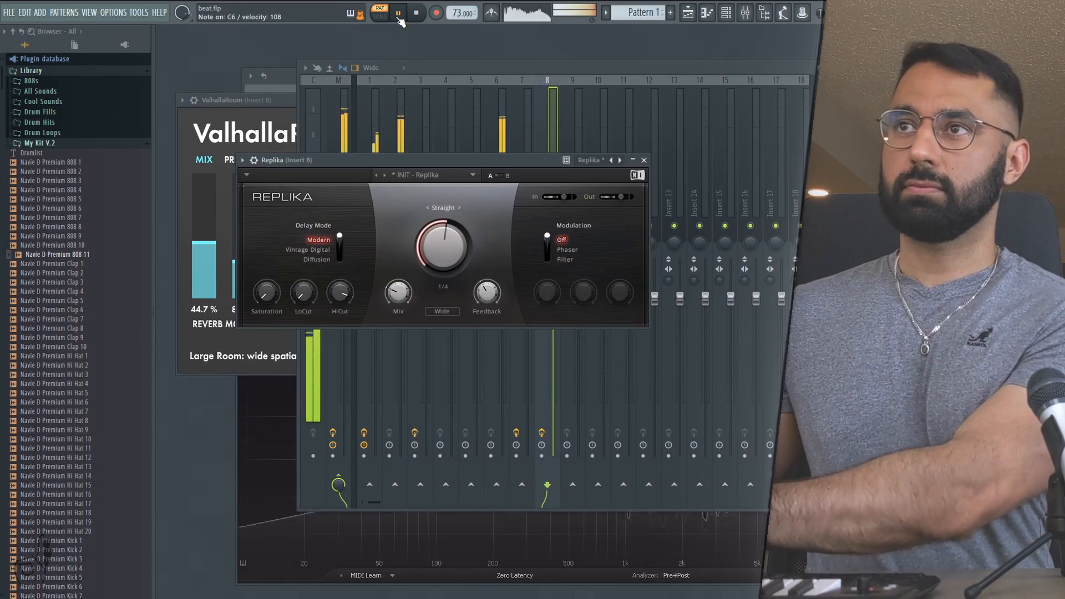
pyautogui.click(399, 12)
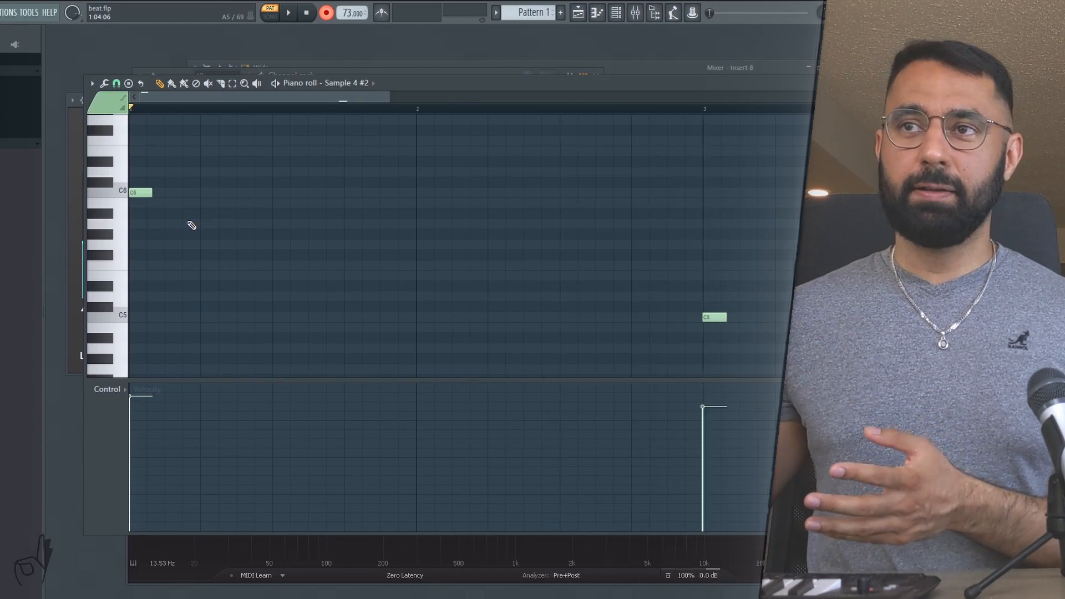
# Step: Slightly lengthen the C5 note at bar 3 in the Sample 4 #2 piano roll while the pattern plays
pyautogui.moveTo(146, 222); pyautogui.dragTo(78, 167)
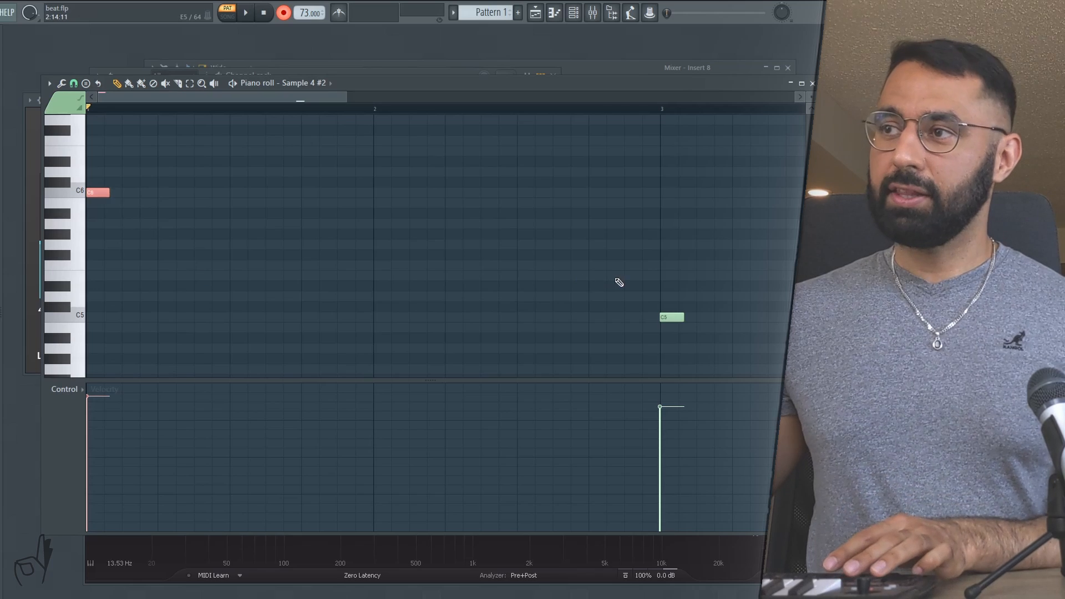
pyautogui.moveTo(618, 282); pyautogui.dragTo(727, 343)
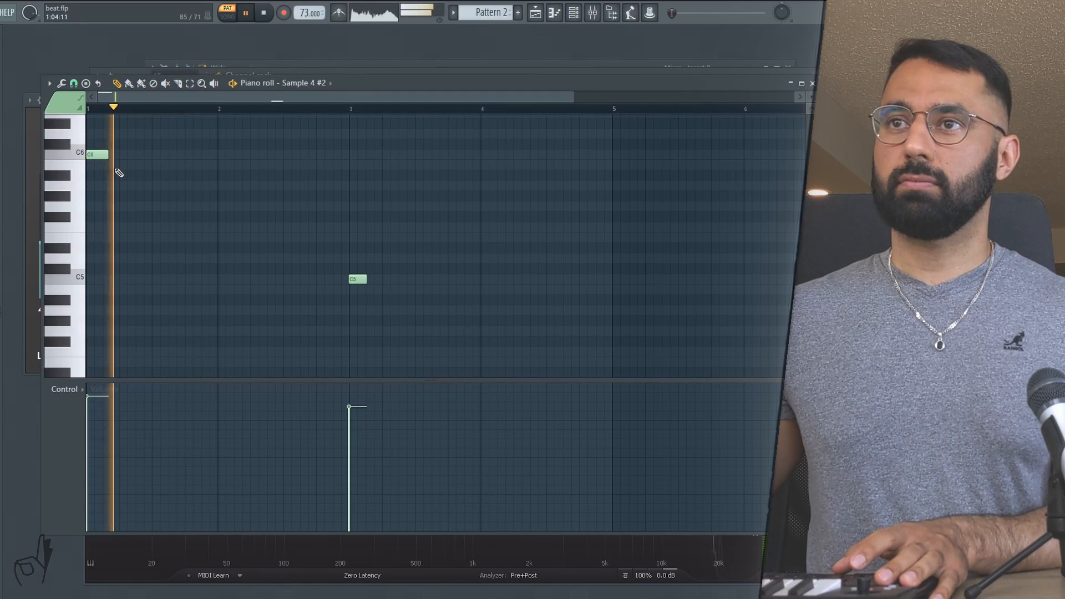
pyautogui.moveTo(366, 280); pyautogui.dragTo(374, 280)
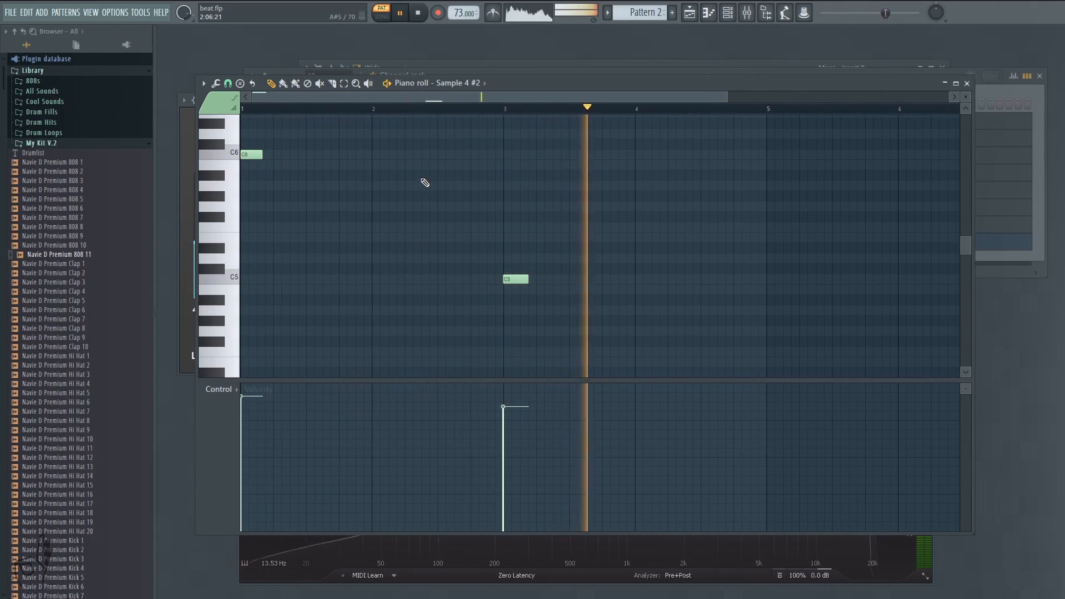
pyautogui.press('space')
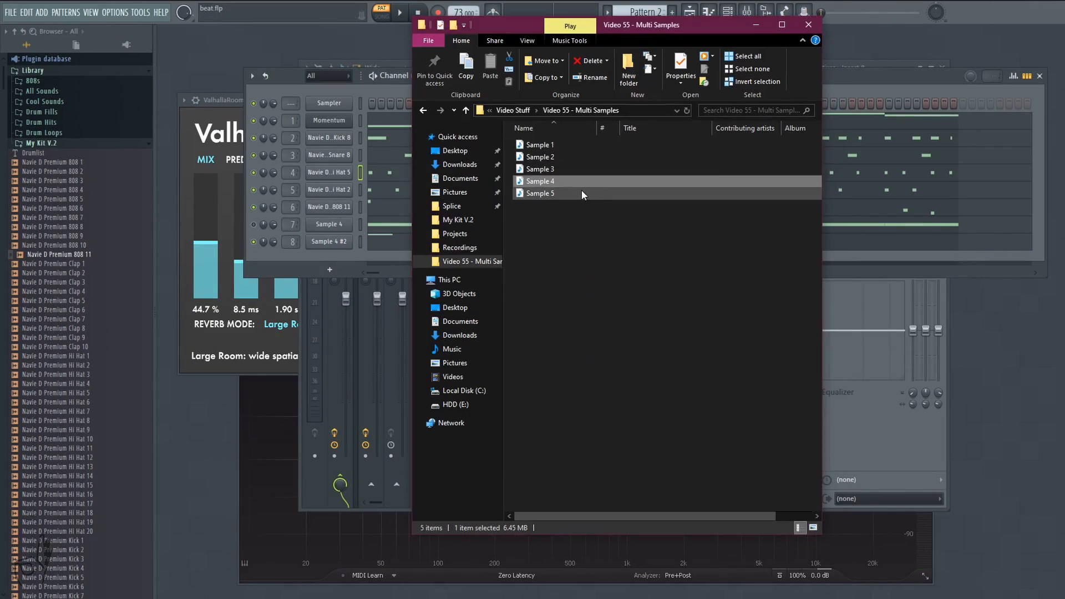
# Step: Listen to the original Sample 5 file from the Video 55 - Multi Samples folder
pyautogui.click(578, 191)
pyautogui.doubleClick(578, 191)
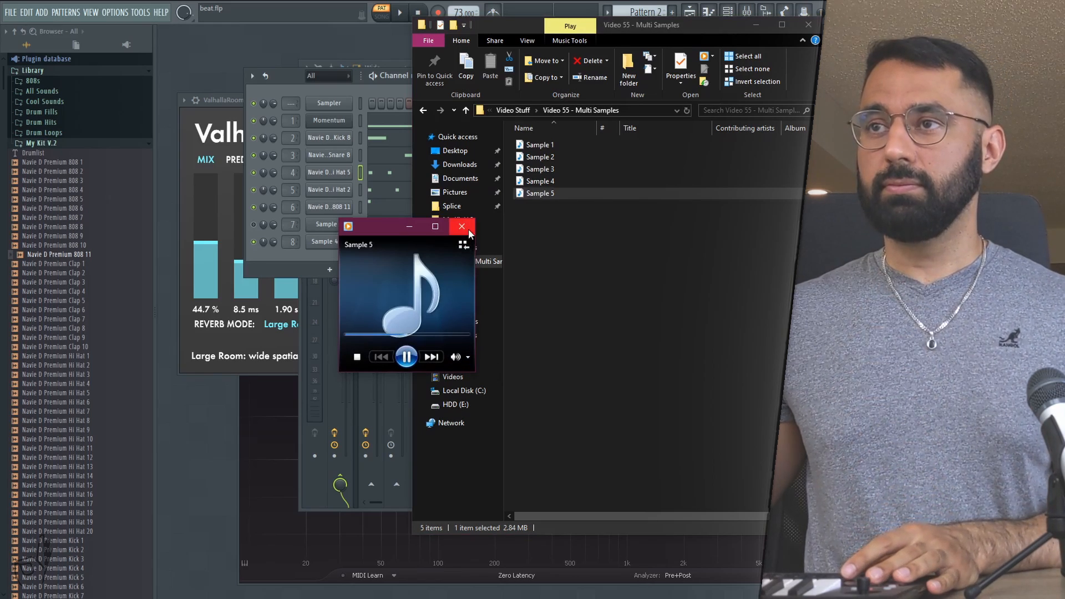
pyautogui.click(468, 228)
# Step: Add Sample 5 to the channel rack as a new channel and route it to mixer Insert 9
pyautogui.moveTo(537, 193); pyautogui.dragTo(363, 265)
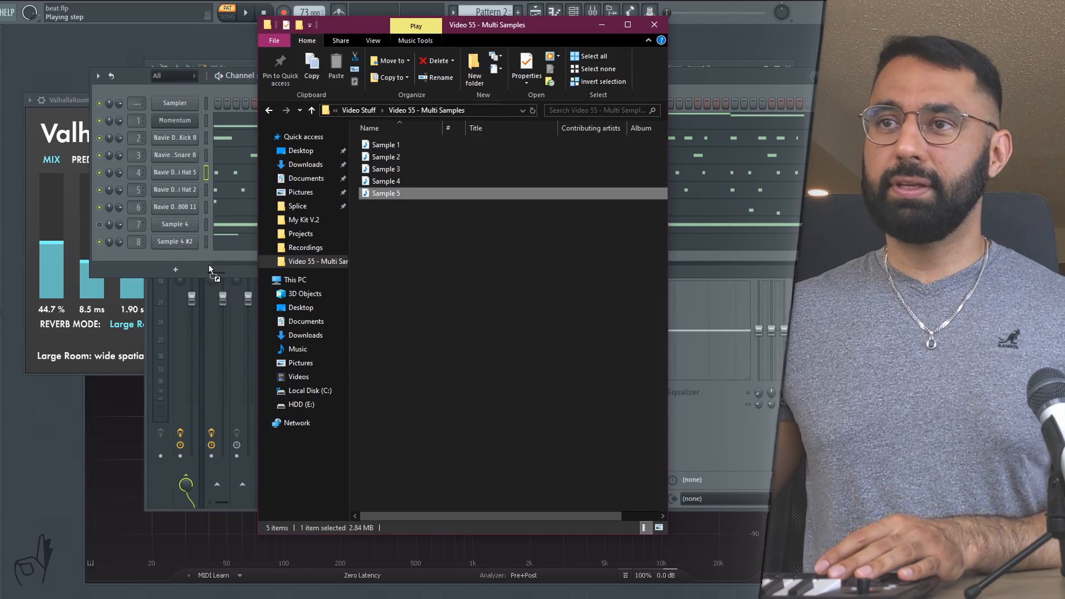
pyautogui.moveTo(176, 261); pyautogui.dragTo(167, 259)
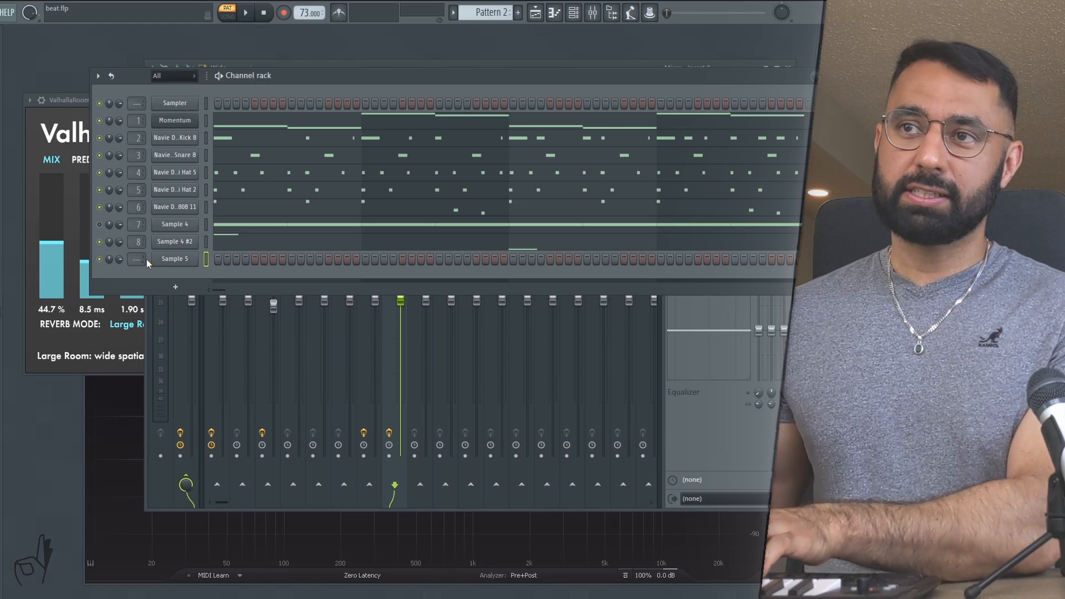
pyautogui.moveTo(142, 265); pyautogui.dragTo(142, 261)
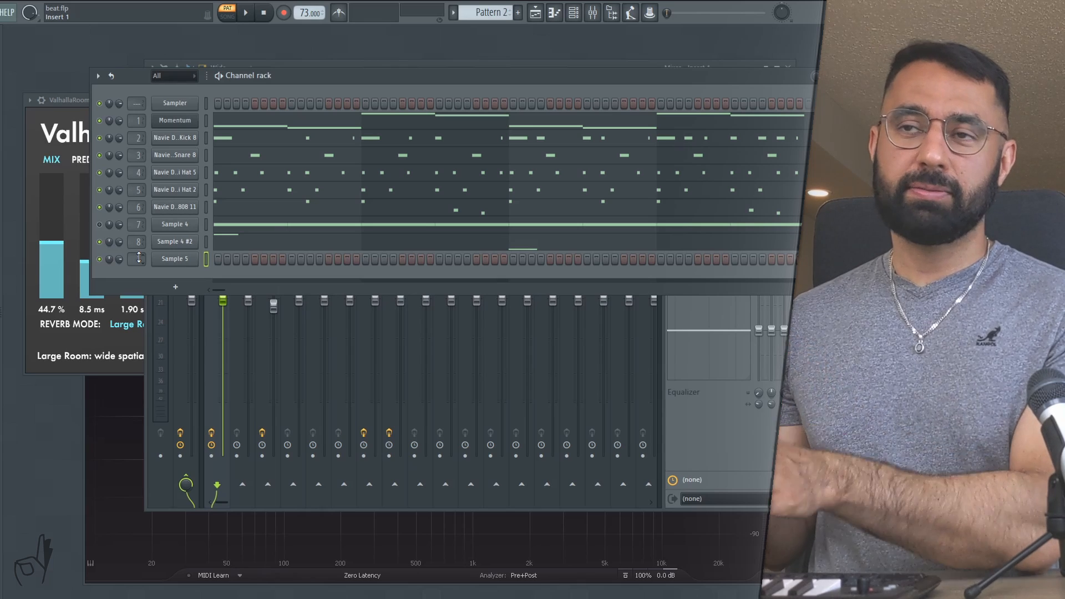
pyautogui.moveTo(139, 259); pyautogui.dragTo(138, 259)
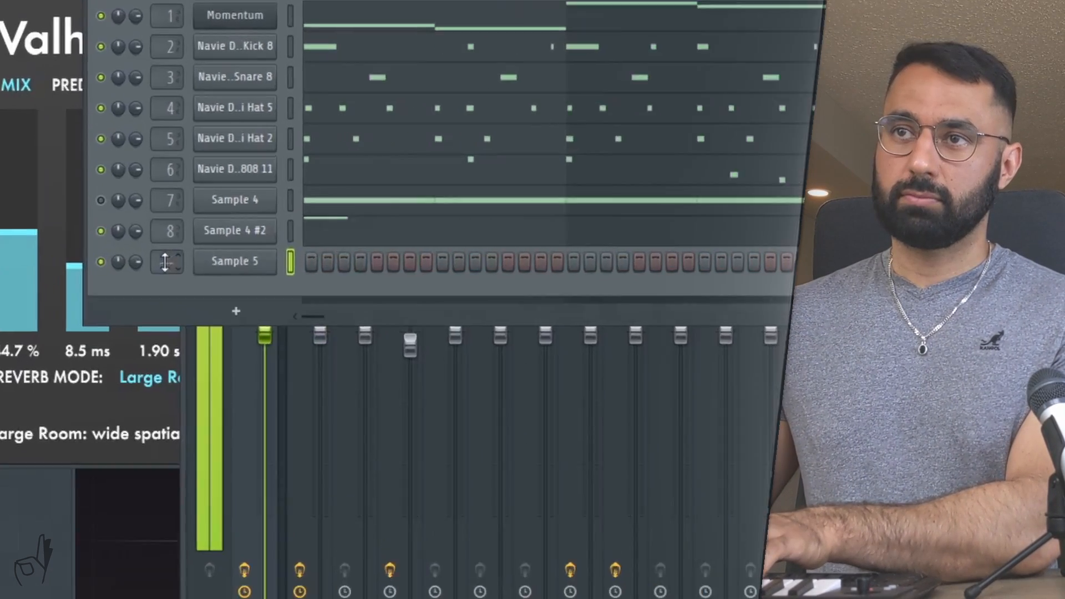
pyautogui.moveTo(238, 267)
pyautogui.mouseDown()
pyautogui.moveTo(238, 251)
pyautogui.moveTo(228, 277)
pyautogui.mouseUp()
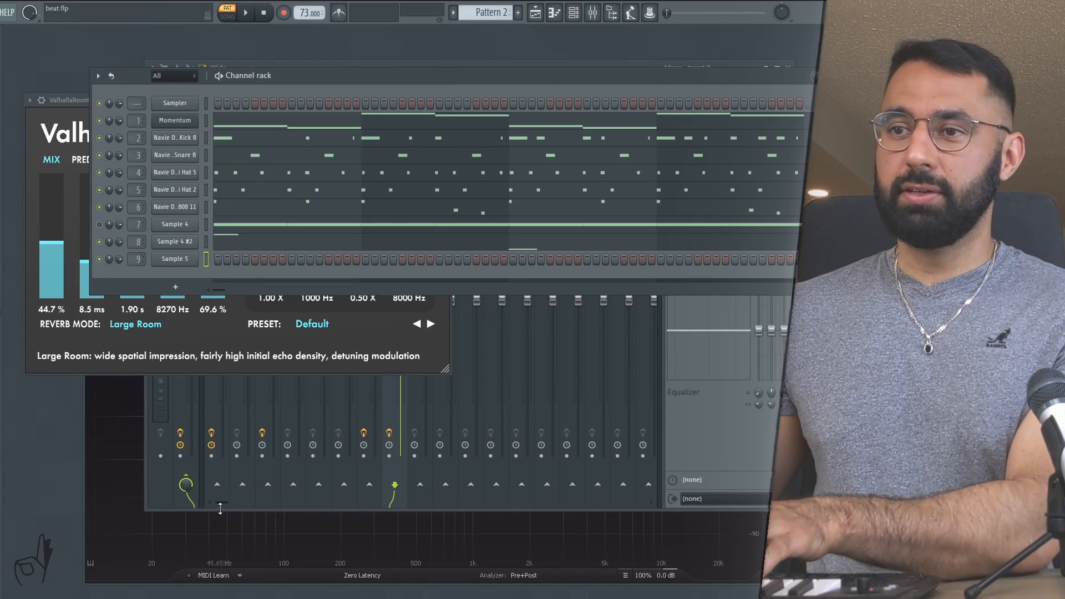
# Step: Copy Insert 3's mixer track state, with Reels and CamelCrusher, onto Insert 9
pyautogui.click(220, 505)
pyautogui.rightClick(266, 176)
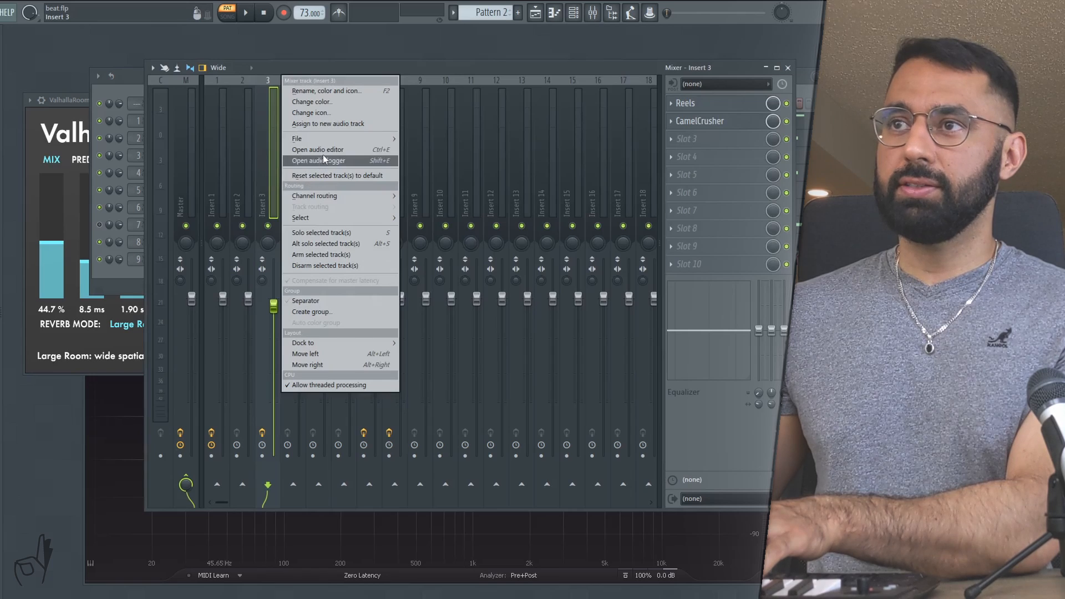
pyautogui.moveTo(326, 140)
pyautogui.moveTo(428, 148); pyautogui.dragTo(423, 230)
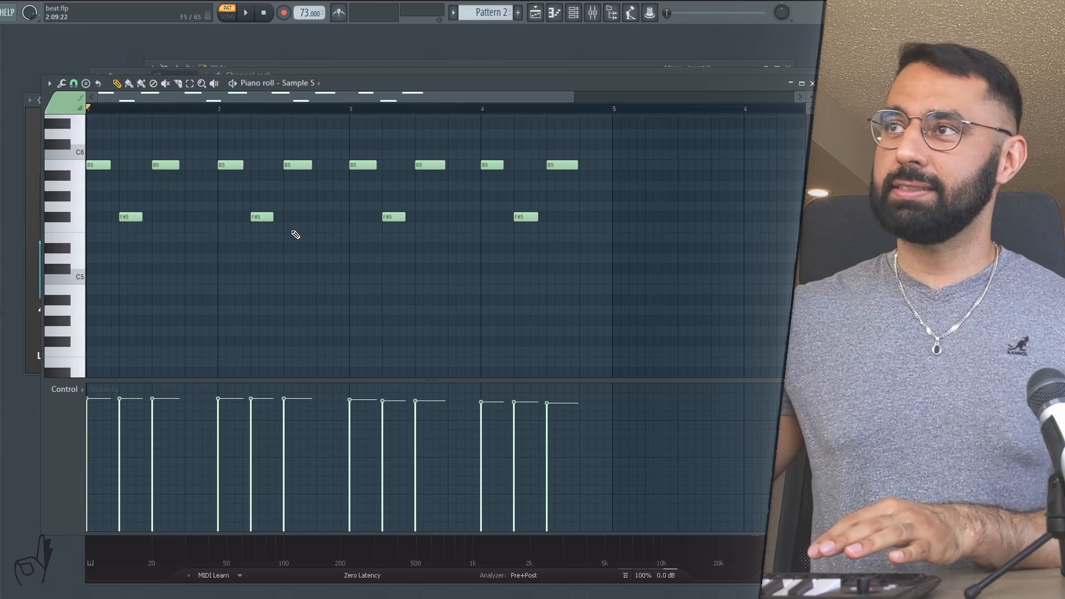
# Step: Add FabFilter Pro-Q 3 to Insert 9 with a 72 dB/oct low cut at about 655 Hz and a lowered high cut
pyautogui.click(600, 16)
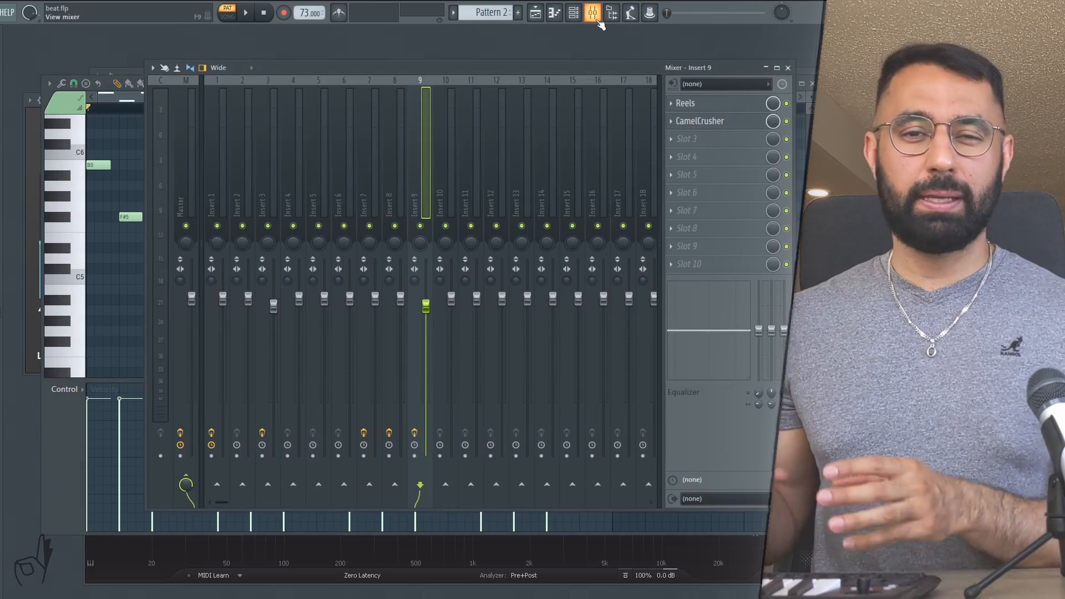
pyautogui.press('space')
pyautogui.click(671, 139)
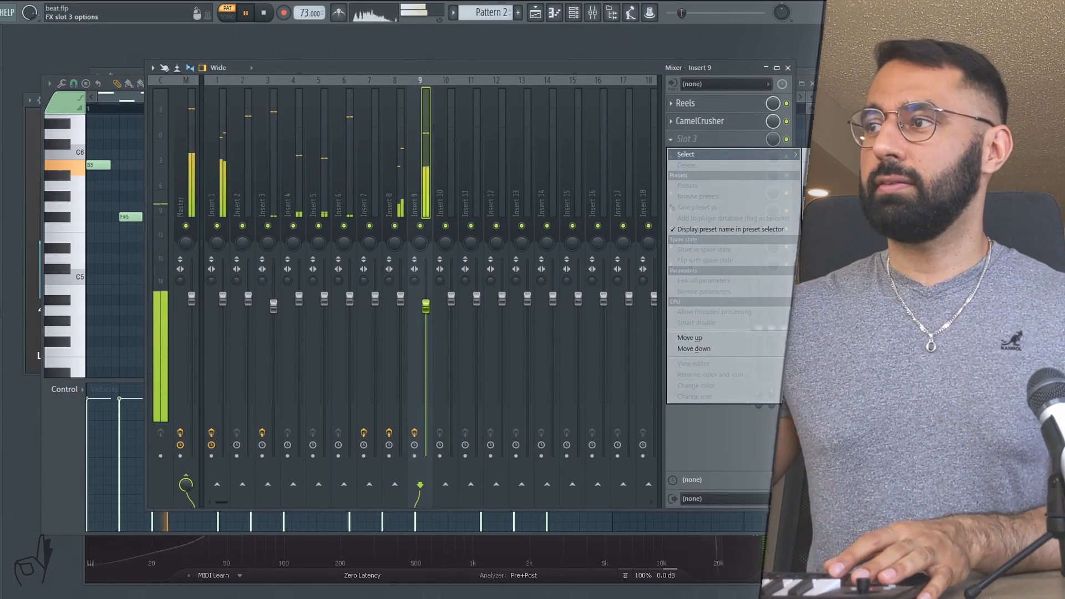
pyautogui.click(838, 222)
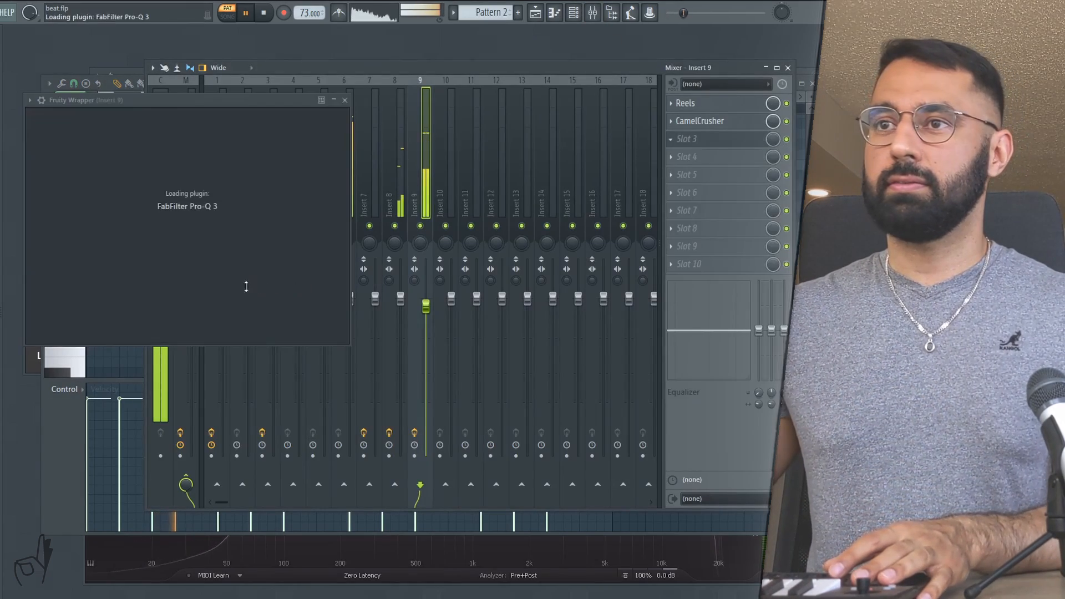
pyautogui.moveTo(90, 269); pyautogui.dragTo(379, 266)
pyautogui.scroll(6, 379, 267)
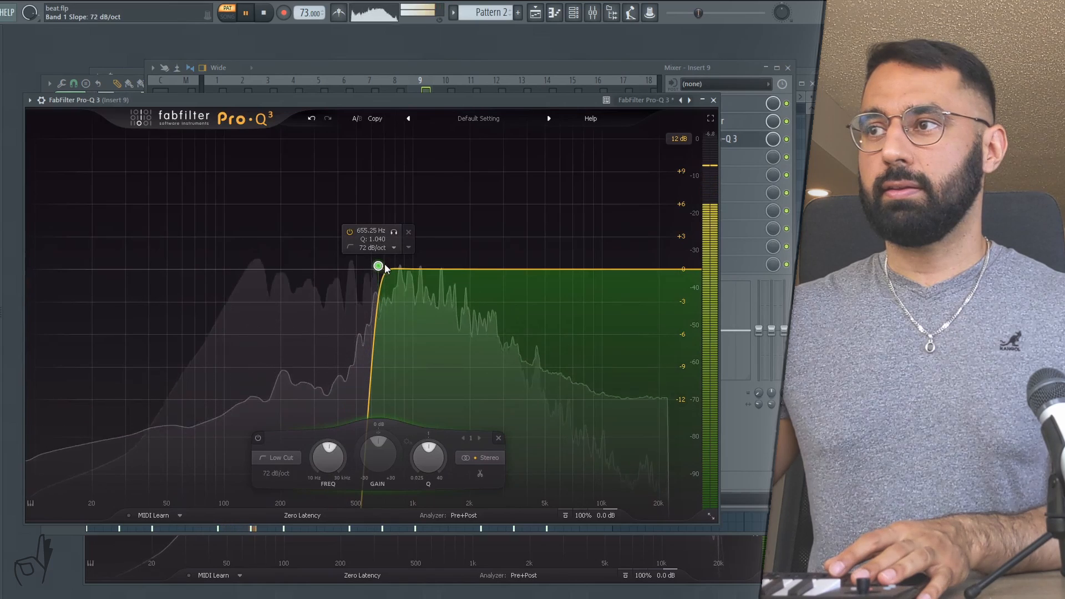
pyautogui.click(684, 270)
pyautogui.moveTo(684, 271); pyautogui.dragTo(525, 271)
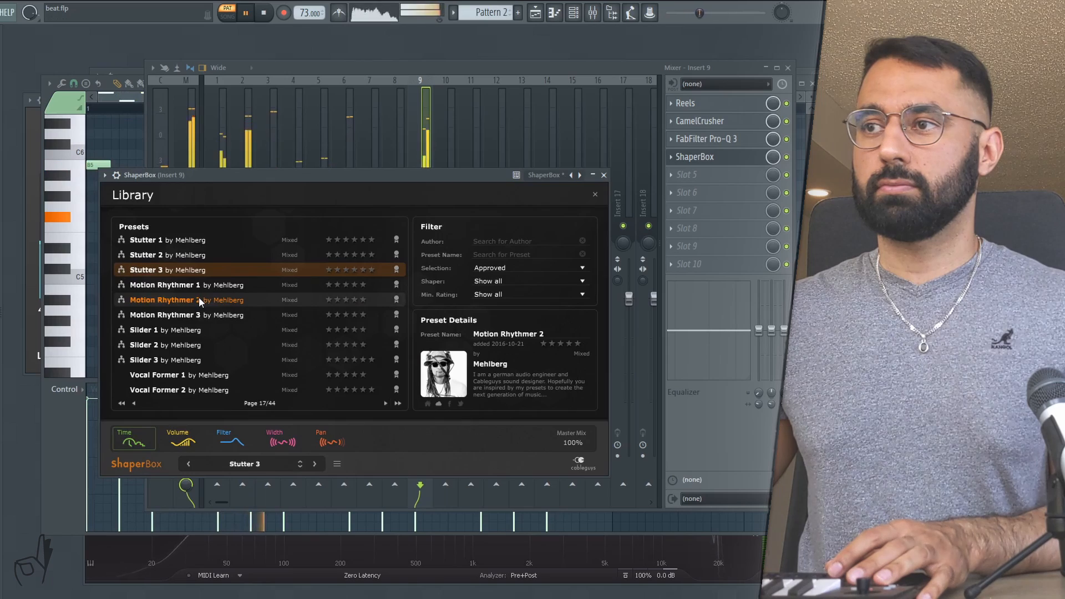
# Step: Audition ShaperBox's Stutter 3 preset on Insert 9 and move ShaperBox to the start of the effect chain
pyautogui.press('space')
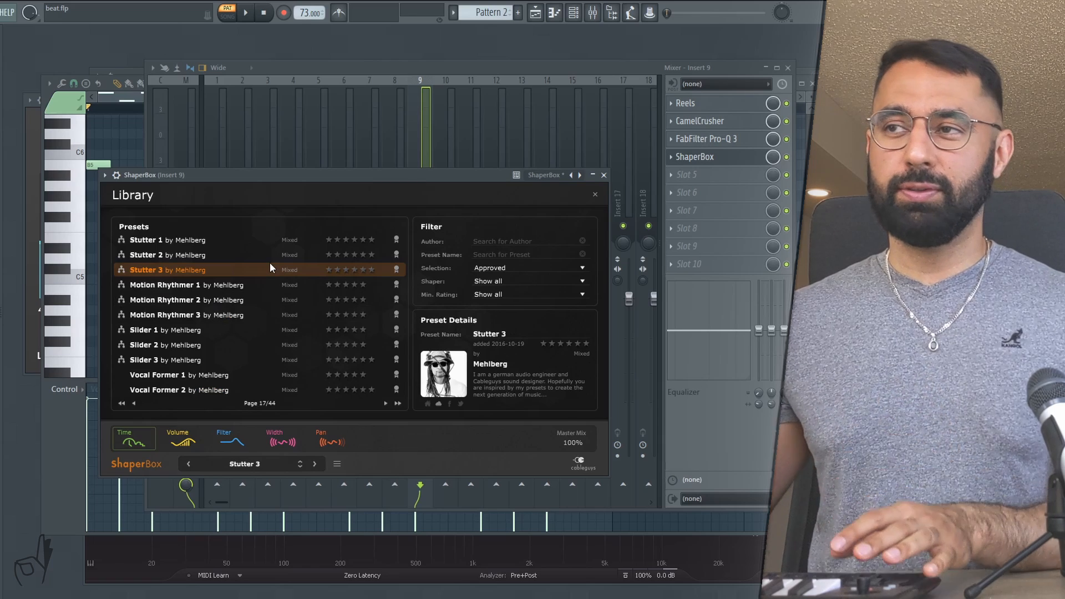
pyautogui.press('space')
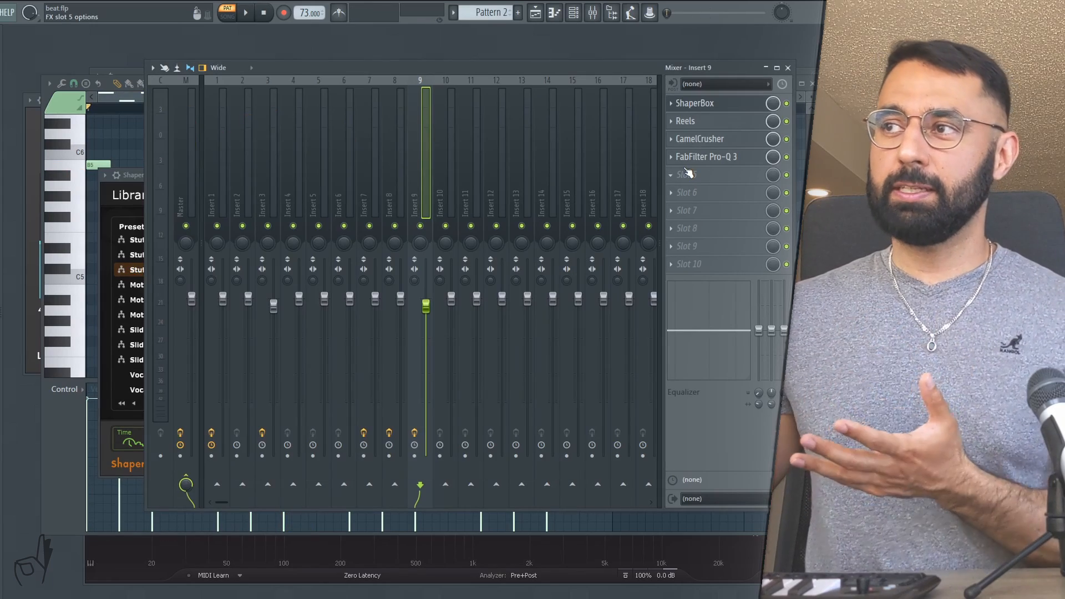
# Step: Add Replika with the Warm Voc Delay preset and Fruity Flanger after Pro-Q 3 on Insert 9
pyautogui.click(673, 178)
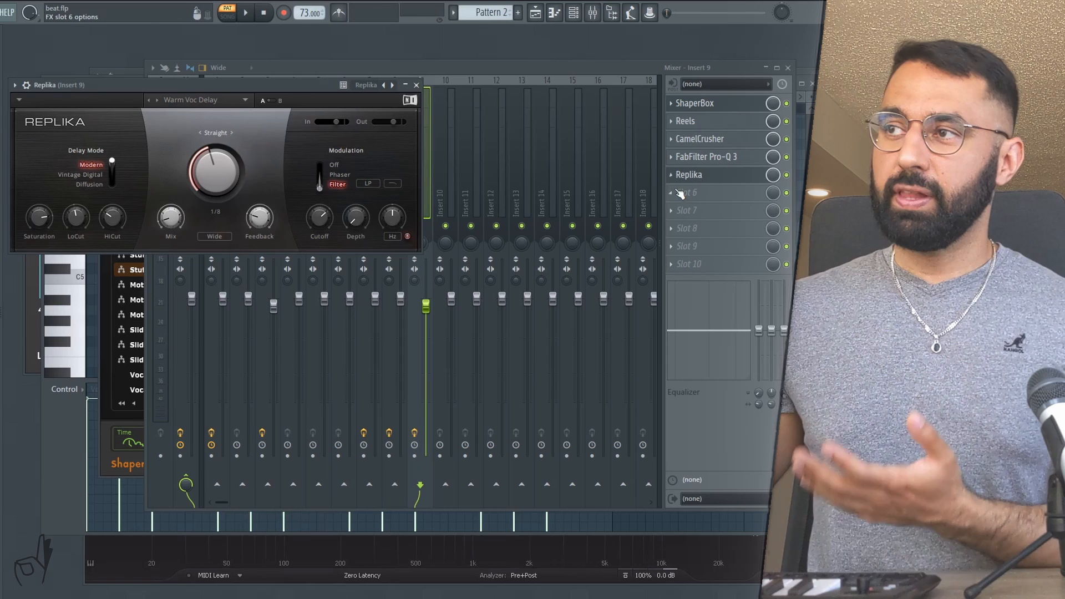
pyautogui.click(671, 193)
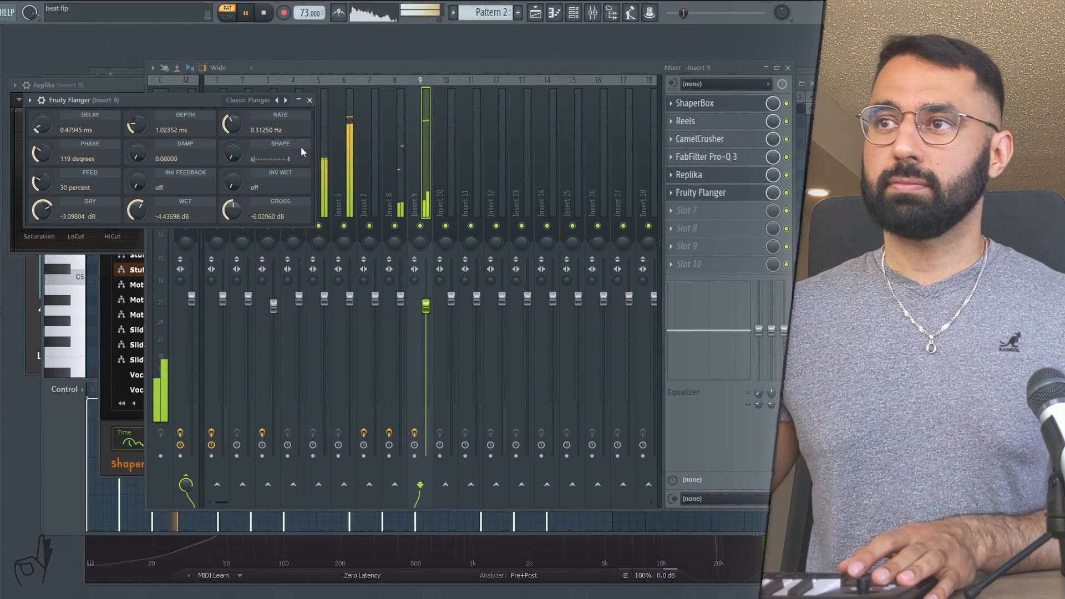
pyautogui.moveTo(700, 192); pyautogui.dragTo(719, 176)
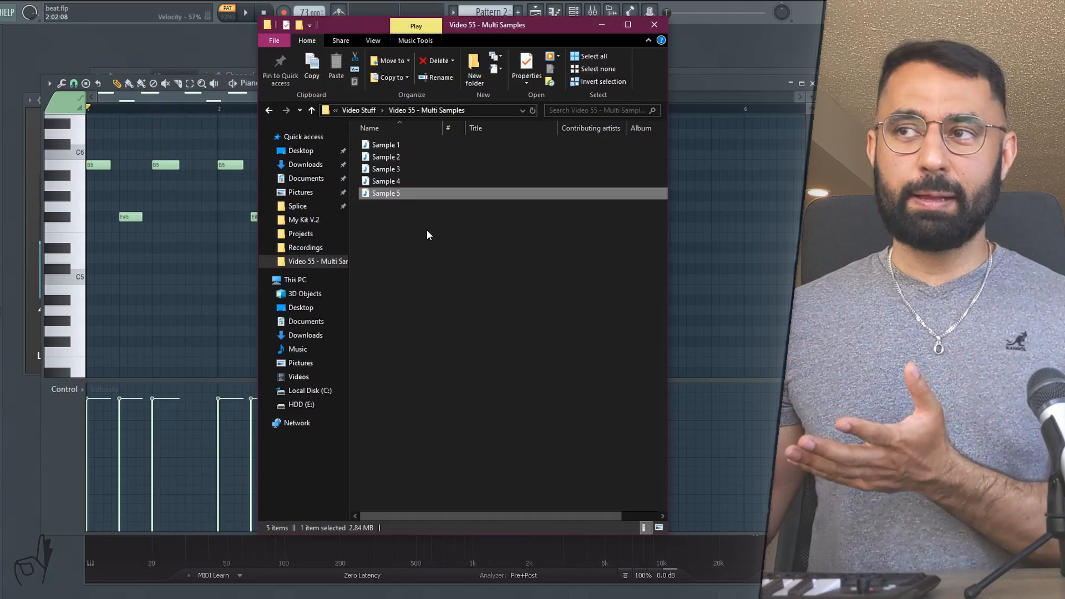
# Step: Compare the original Sample 5 file with the processed Sample 5 part in the pattern, ending with solo off
pyautogui.doubleClick(390, 193)
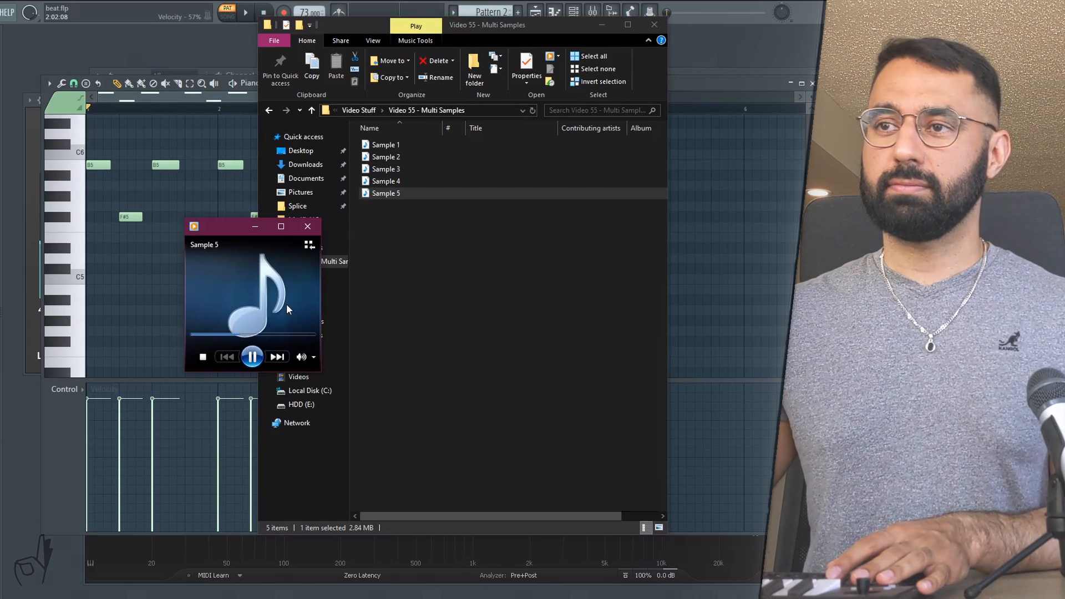
pyautogui.click(309, 228)
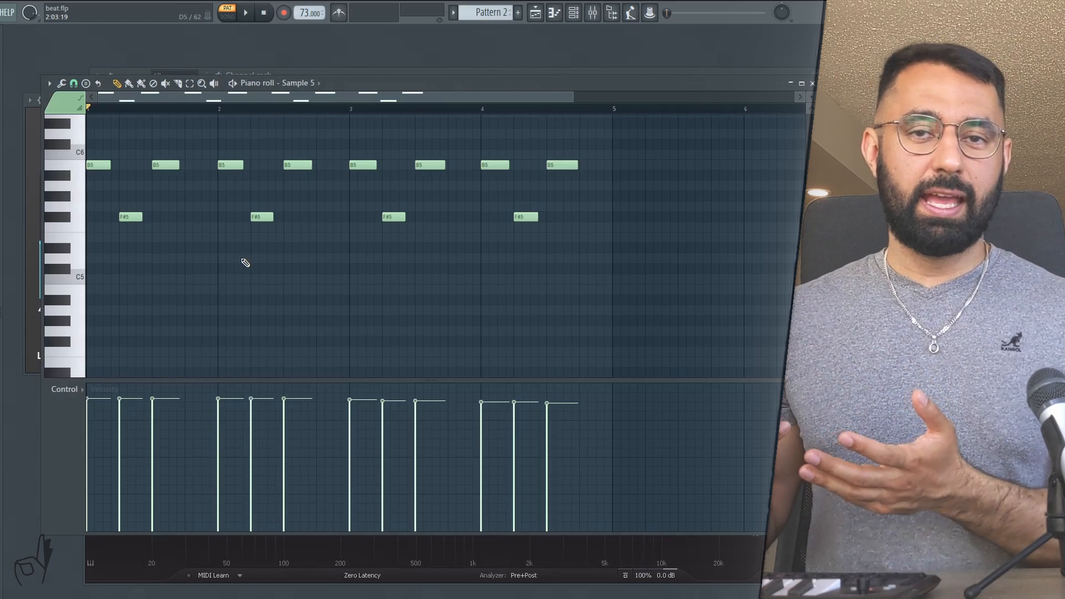
pyautogui.press('space')
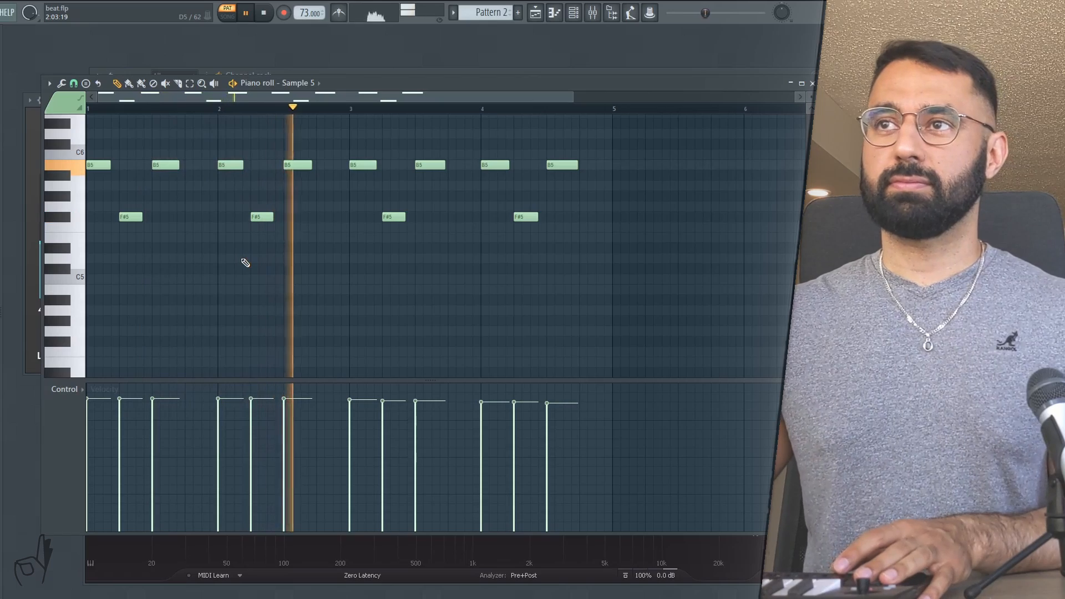
pyautogui.press('space')
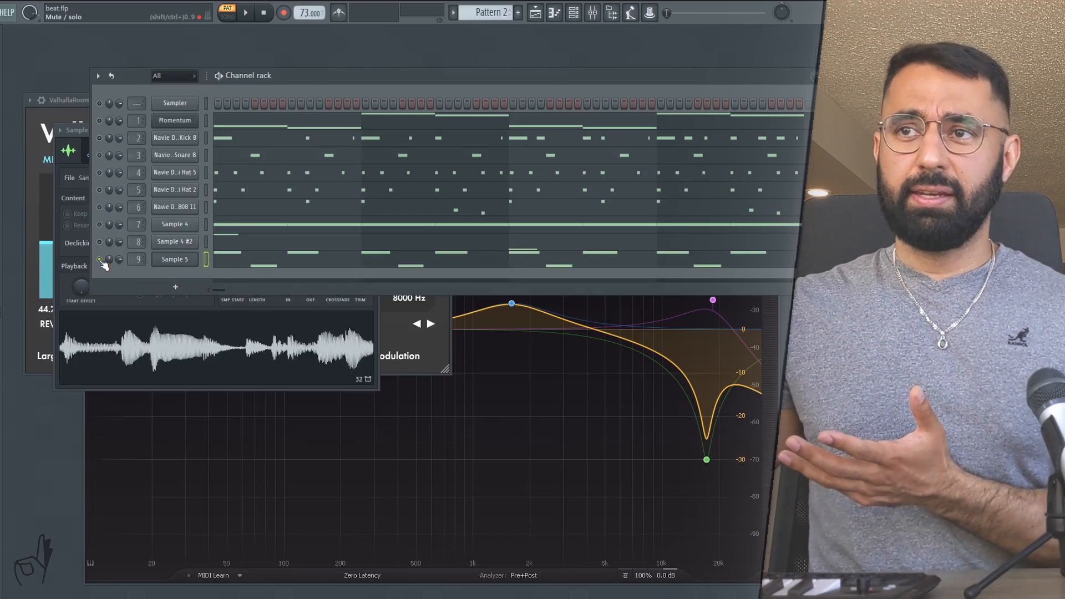
pyautogui.rightClick(101, 260)
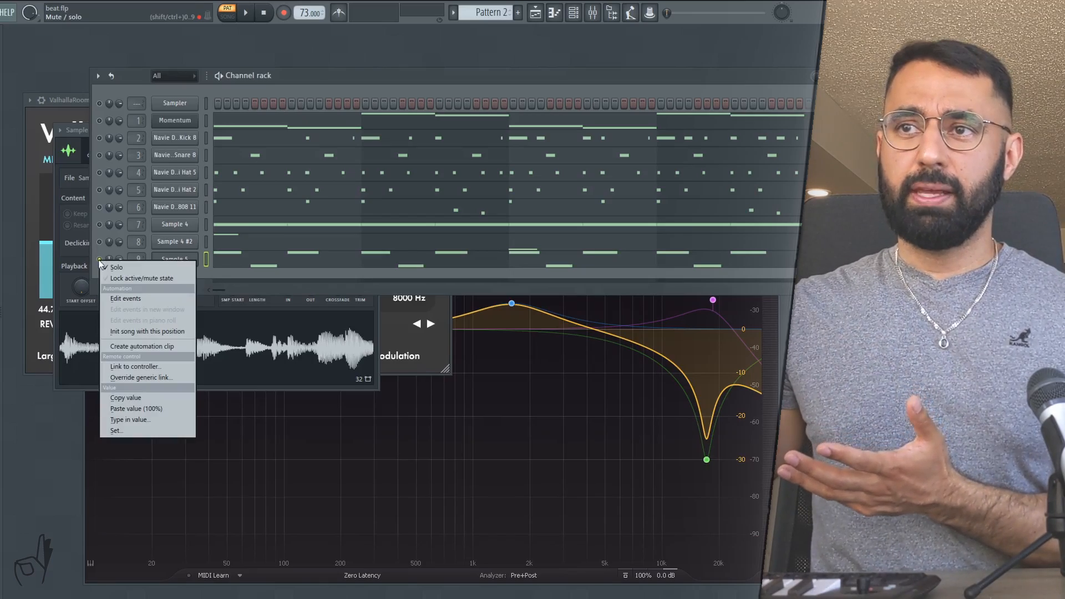
pyautogui.click(109, 277)
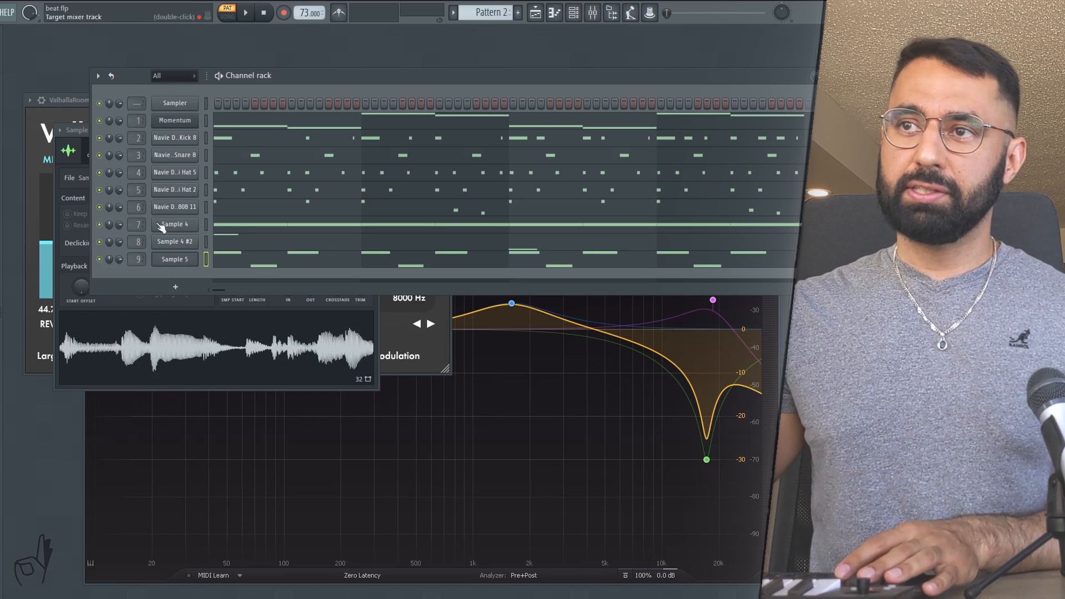
# Step: While the beat plays, lower Sample 5's channel volume and raise Sample 4's to 91%
pyautogui.press('space')
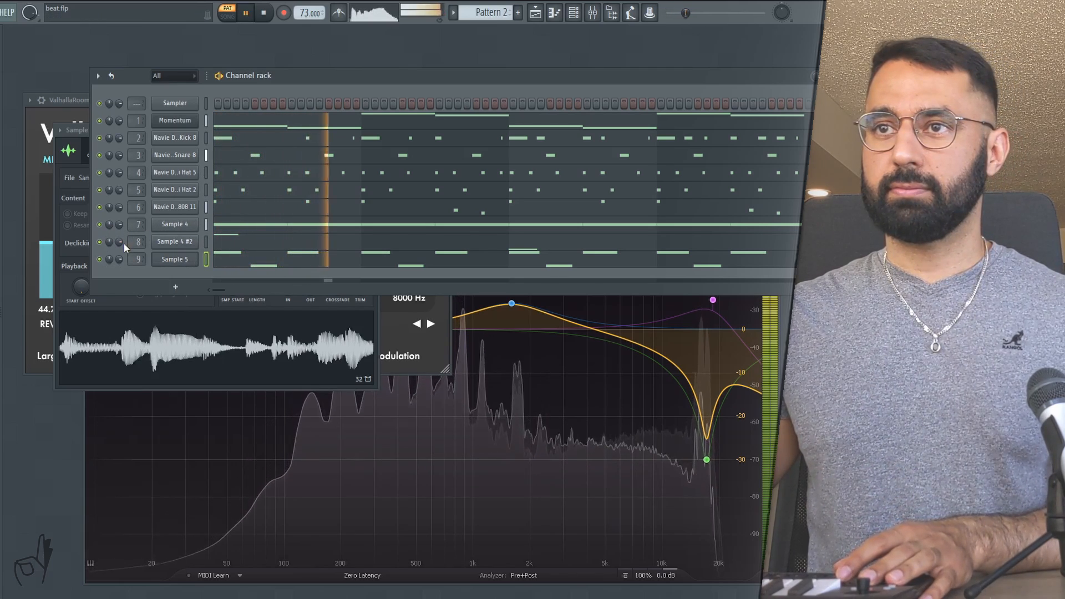
pyautogui.moveTo(118, 259); pyautogui.dragTo(119, 265)
pyautogui.moveTo(118, 225); pyautogui.dragTo(118, 222)
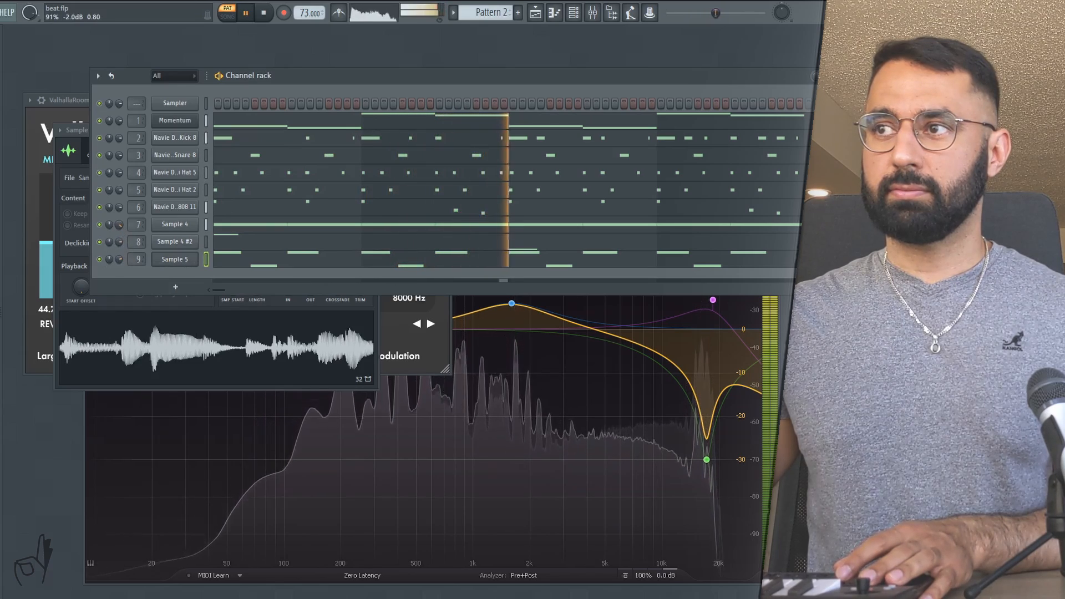
pyautogui.press('space')
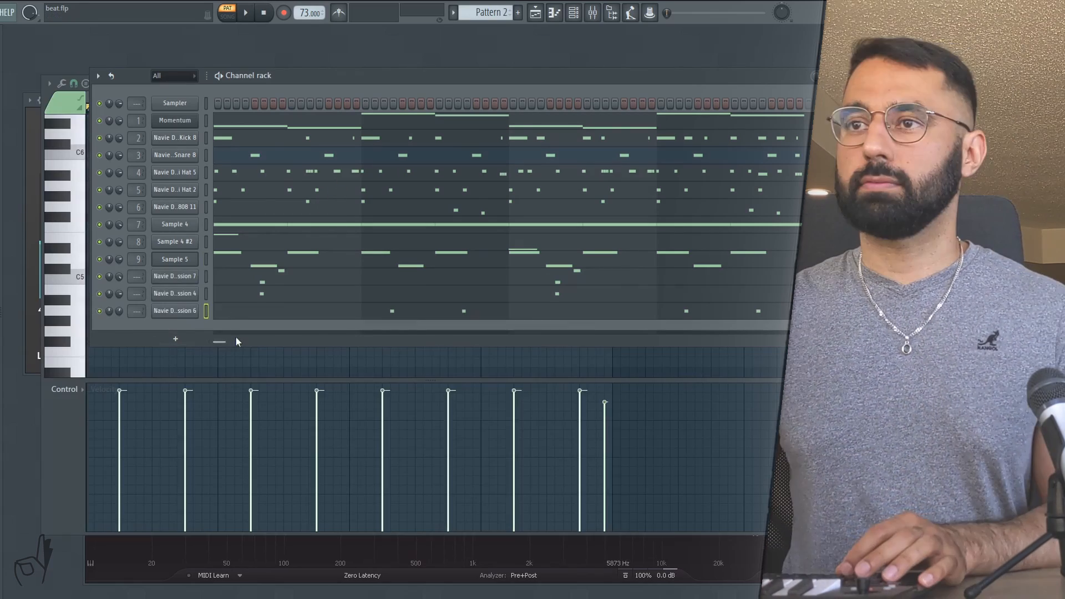
# Step: Play Pattern 2 with the added percussion channels
pyautogui.press('space')
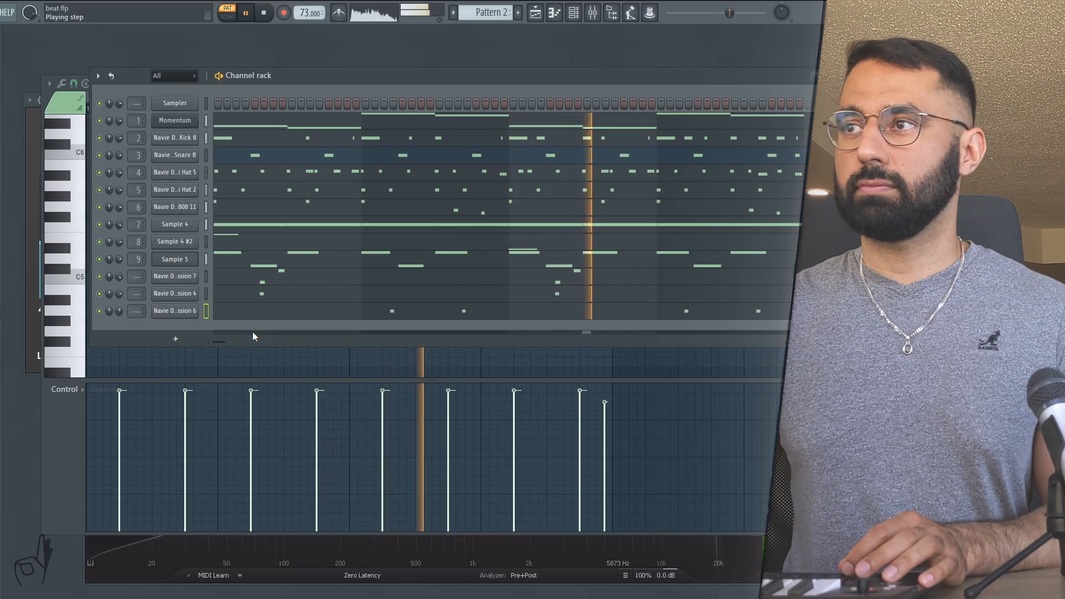
# Step: Stop playback and split the current pattern by channel into separate patterns
pyautogui.press('space')
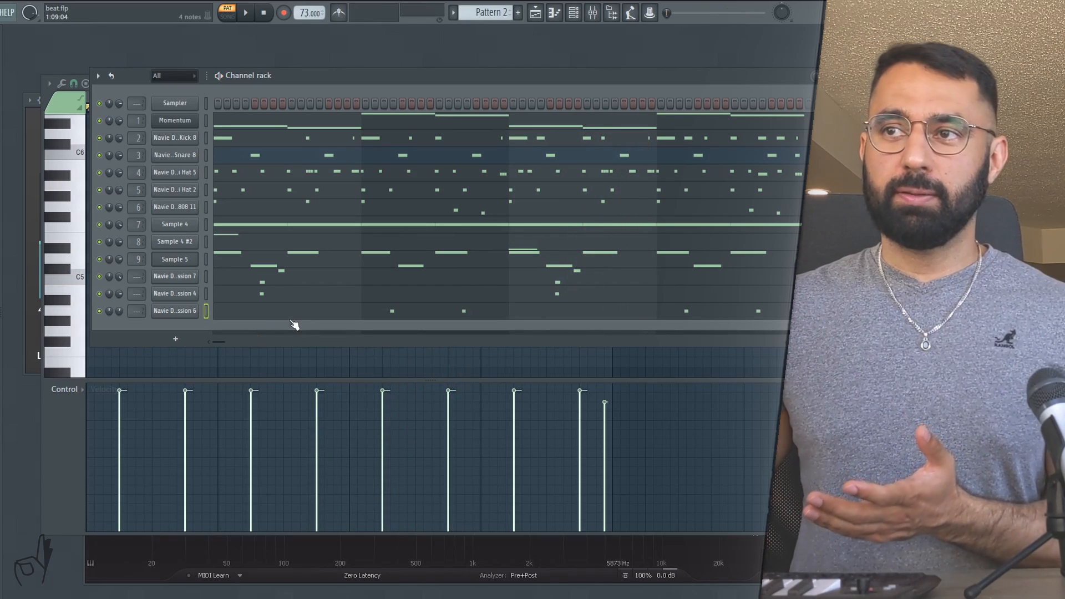
pyautogui.click(284, 280)
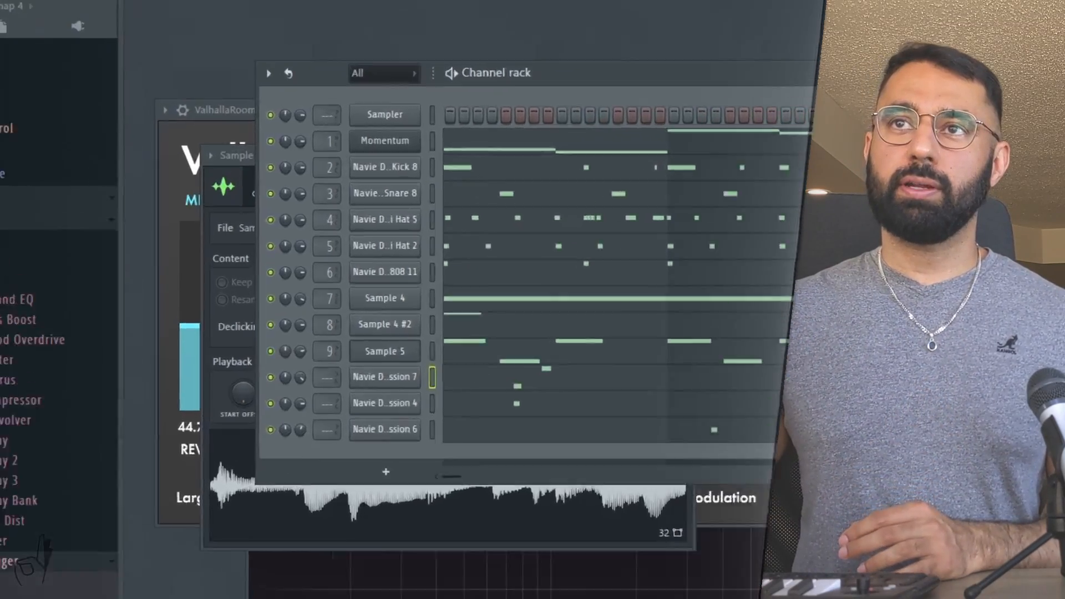
pyautogui.click(147, 8)
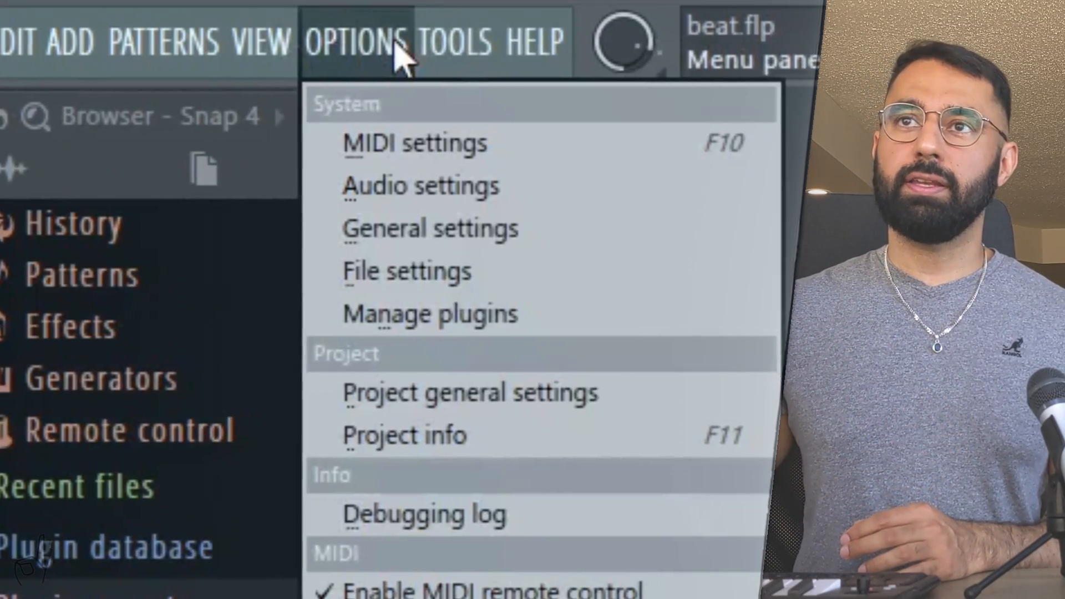
pyautogui.moveTo(208, 49)
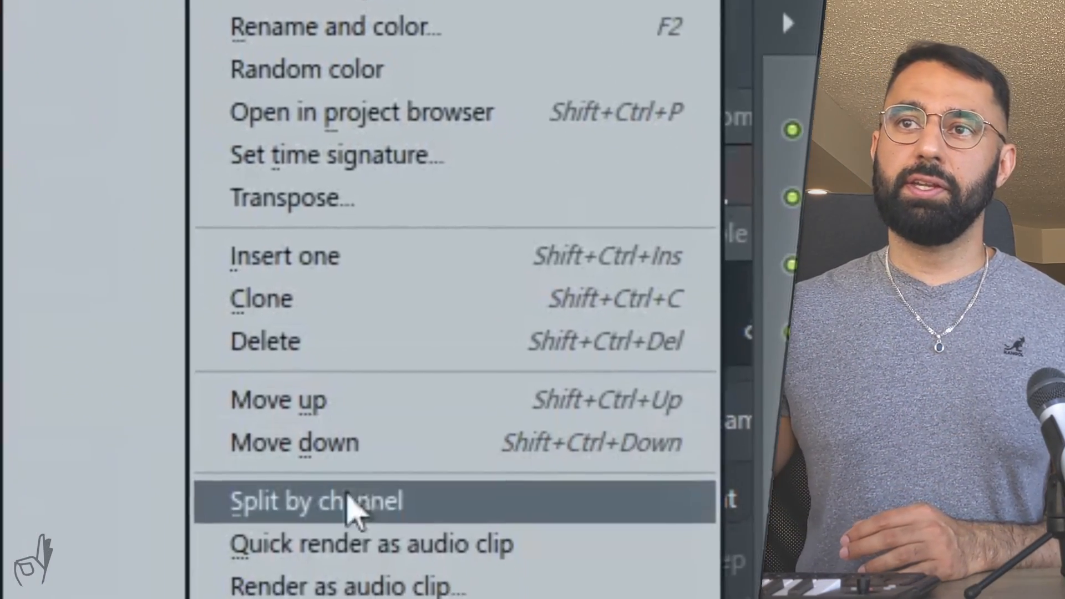
pyautogui.click(355, 513)
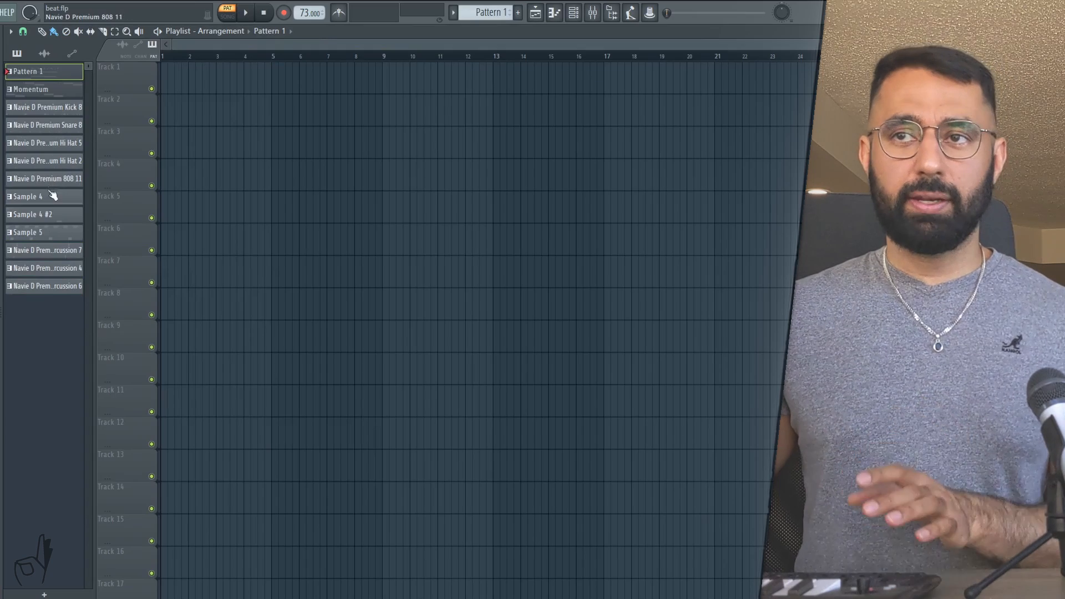
# Step: Place all the split patterns, from Momentum through Percussion 6, as stacked clips at bar 1 on Tracks 1 to 12
pyautogui.click(53, 289)
pyautogui.keyDown('shift'); pyautogui.click(50, 111); pyautogui.keyUp('shift')
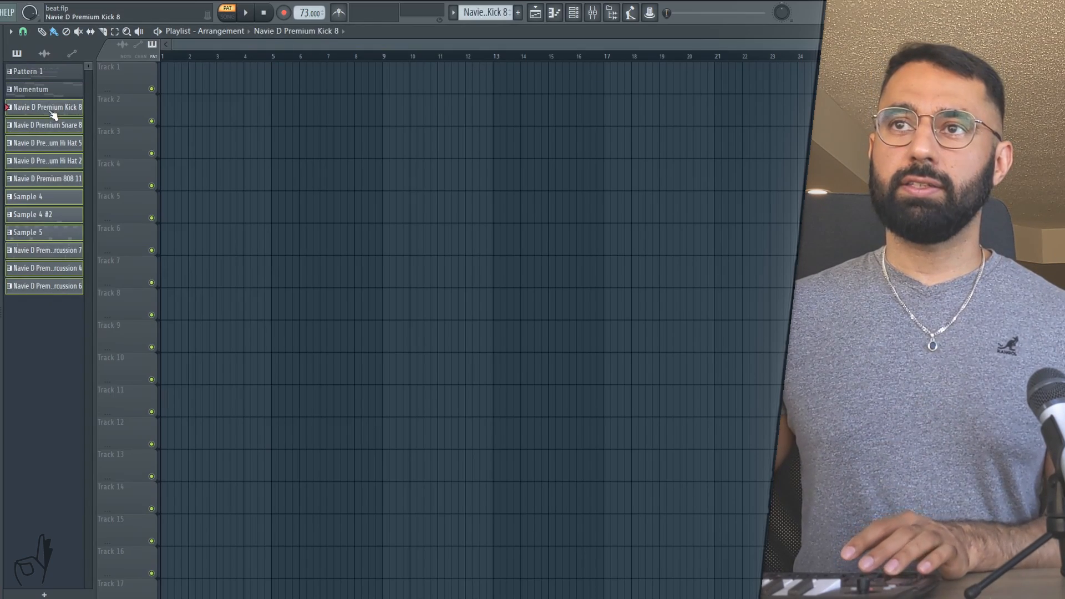
pyautogui.keyDown('shift'); pyautogui.click(40, 91); pyautogui.keyUp('shift')
pyautogui.moveTo(41, 93); pyautogui.dragTo(169, 71)
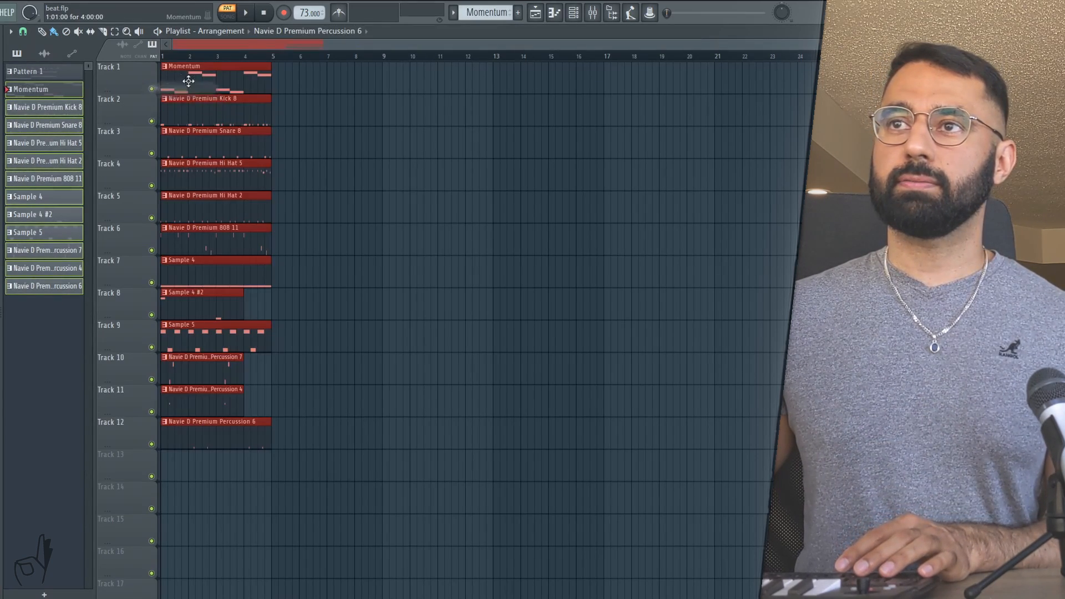
# Step: Duplicate the four-bar block on Tracks 1 to 12 five times so the arrangement fills up to bar 25
pyautogui.moveTo(252, 510); pyautogui.dragTo(139, 85)
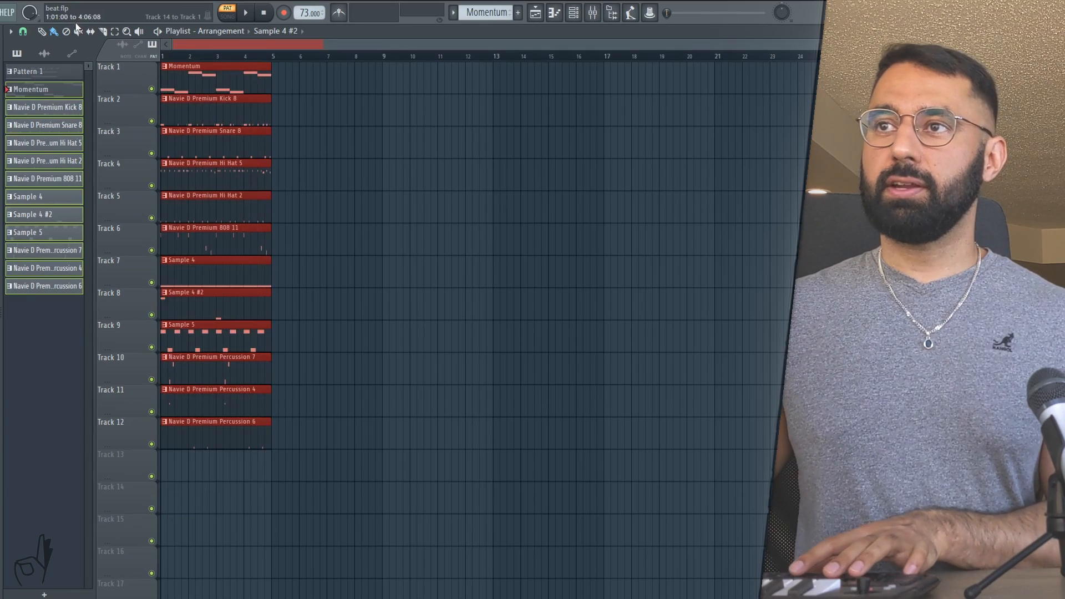
pyautogui.hotkey('ctrl', 'b')
pyautogui.hotkey('ctrl', 'b')
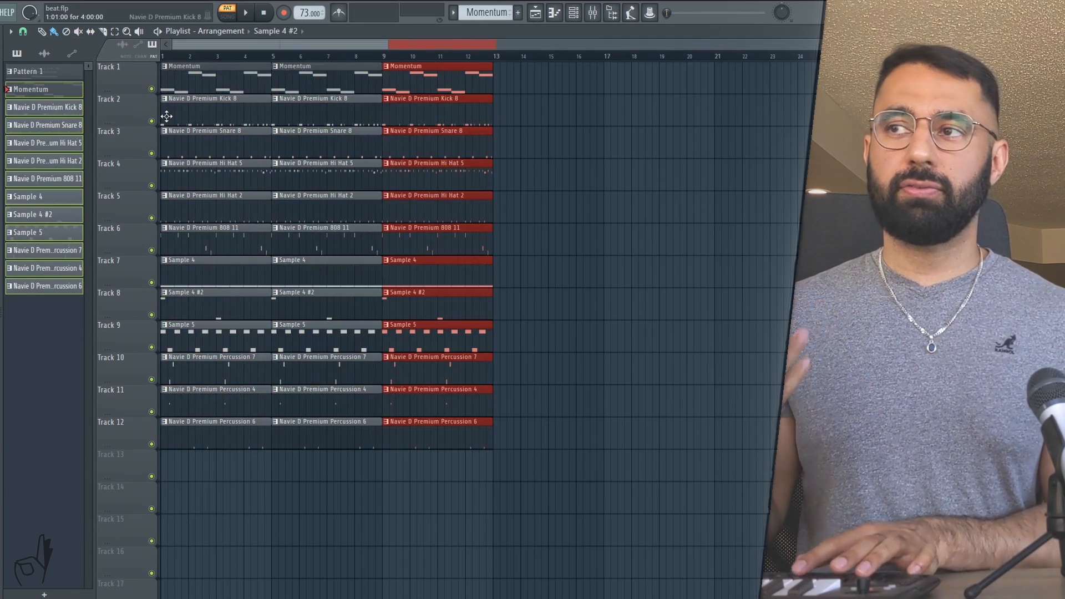
pyautogui.hotkey('ctrl', 'b')
pyautogui.hotkey('ctrl', 'b')
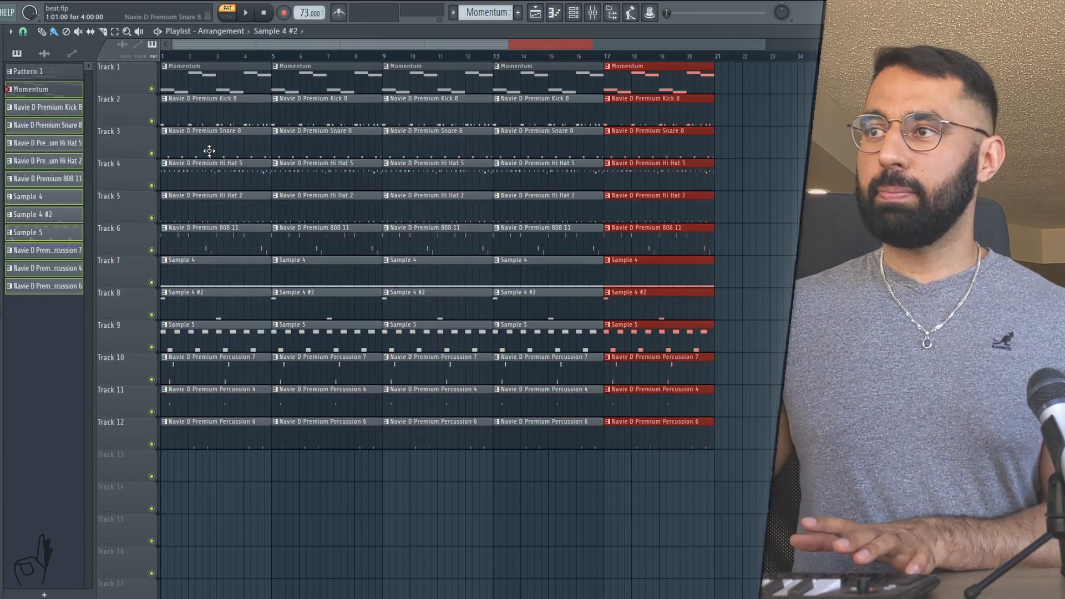
pyautogui.hotkey('ctrl', 'b')
pyautogui.hotkey('ctrl', 'd')
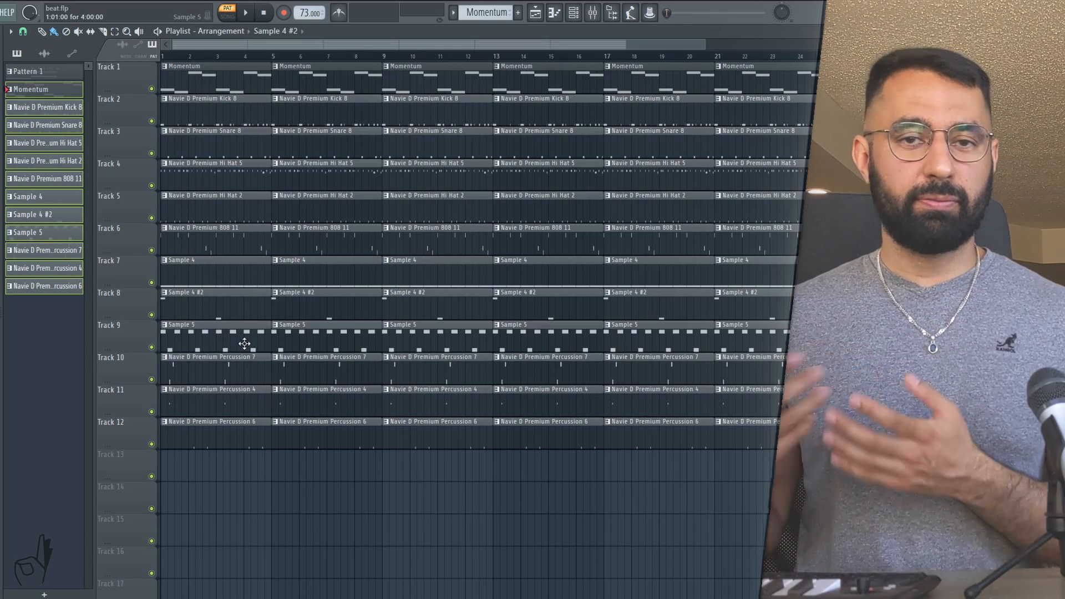
# Step: Delete the first four Sample 4 clips on Track 7 and the first four Sample 5 clips on Track 9
pyautogui.rightClick(221, 276)
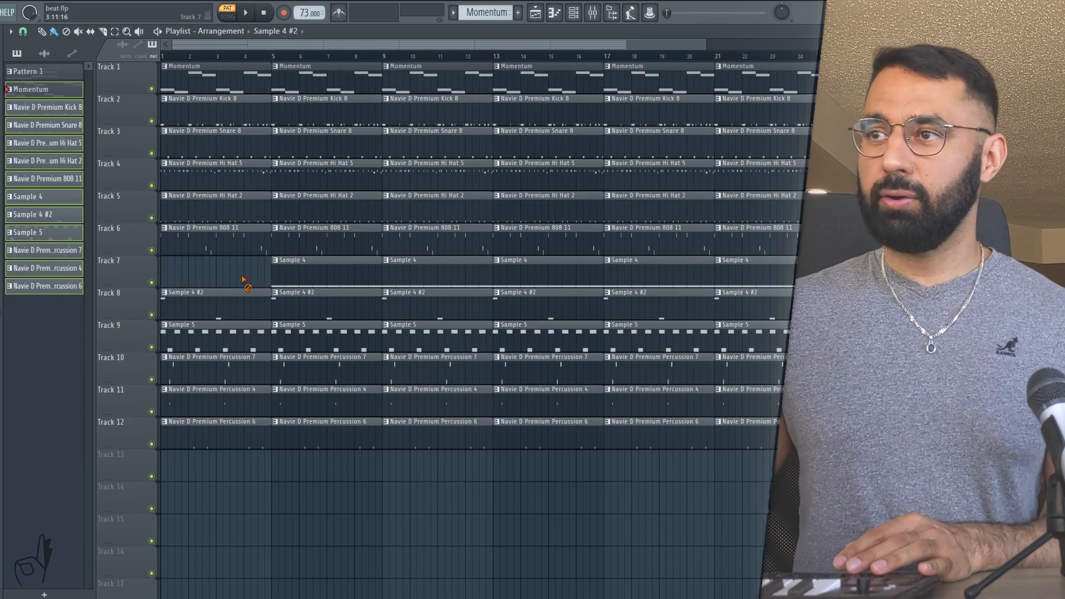
pyautogui.rightClick(327, 280)
pyautogui.rightClick(438, 279)
pyautogui.rightClick(519, 284)
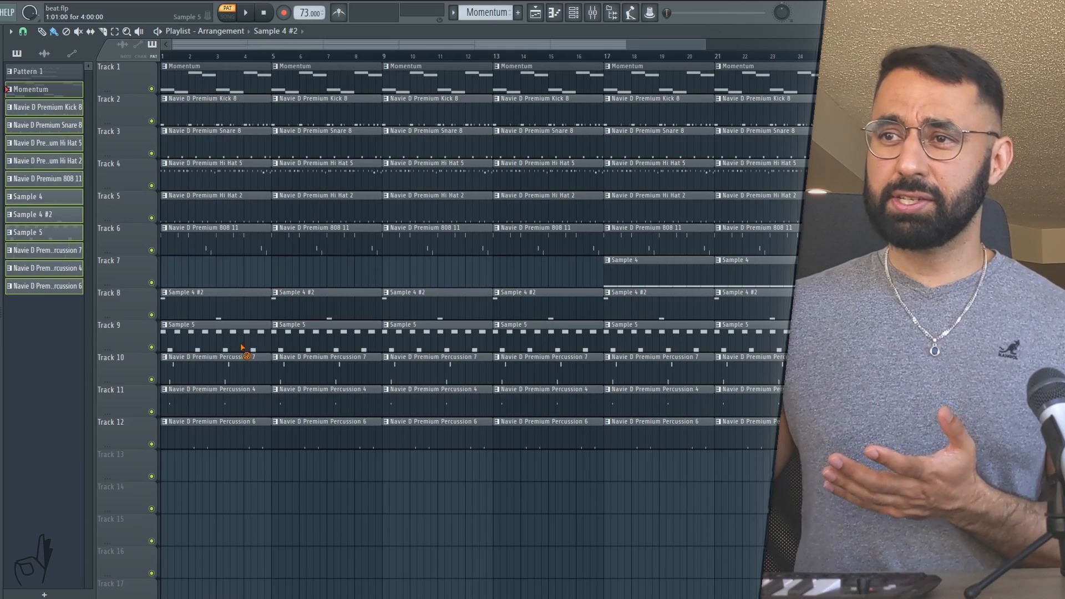
pyautogui.rightClick(241, 346)
pyautogui.rightClick(327, 348)
pyautogui.rightClick(397, 350)
pyautogui.rightClick(499, 348)
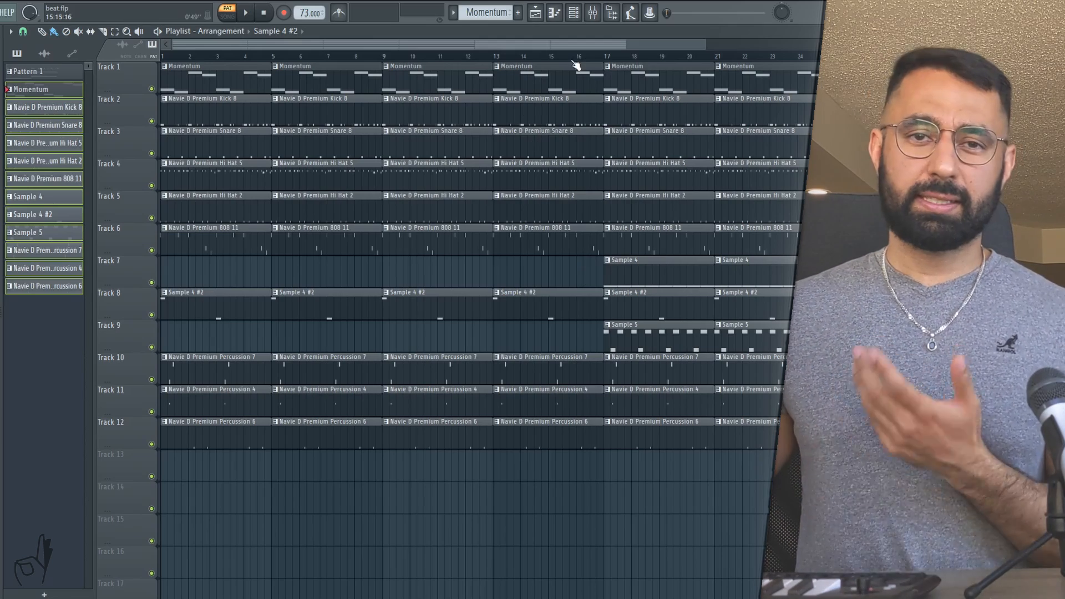
# Step: Play the song from just before bar 16 to hear Sample 4 and Sample 5 enter at bar 17
pyautogui.click(577, 56)
pyautogui.press('space')
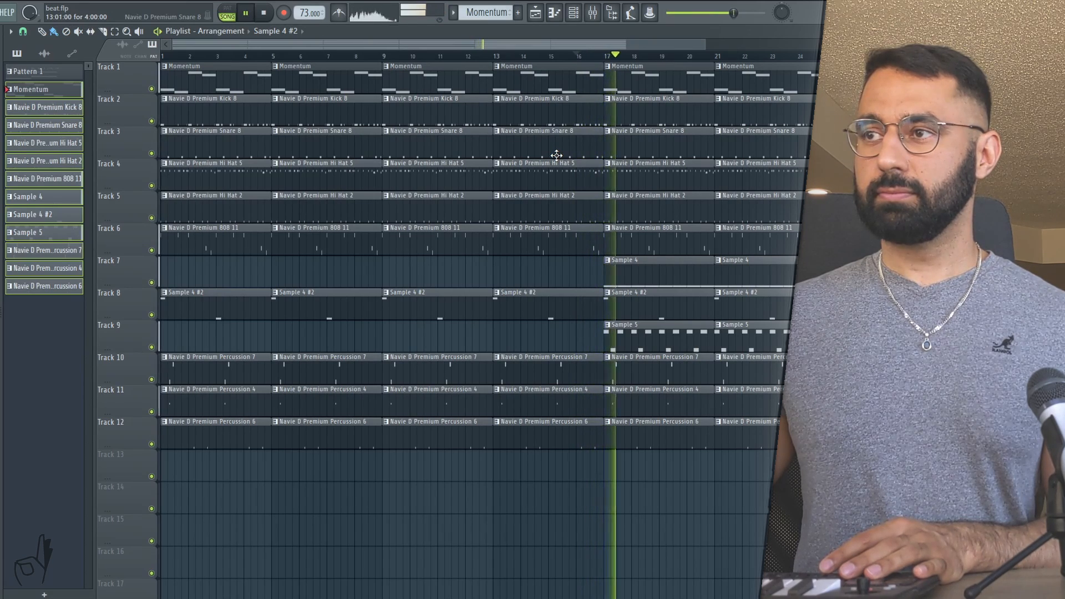
pyautogui.press('space')
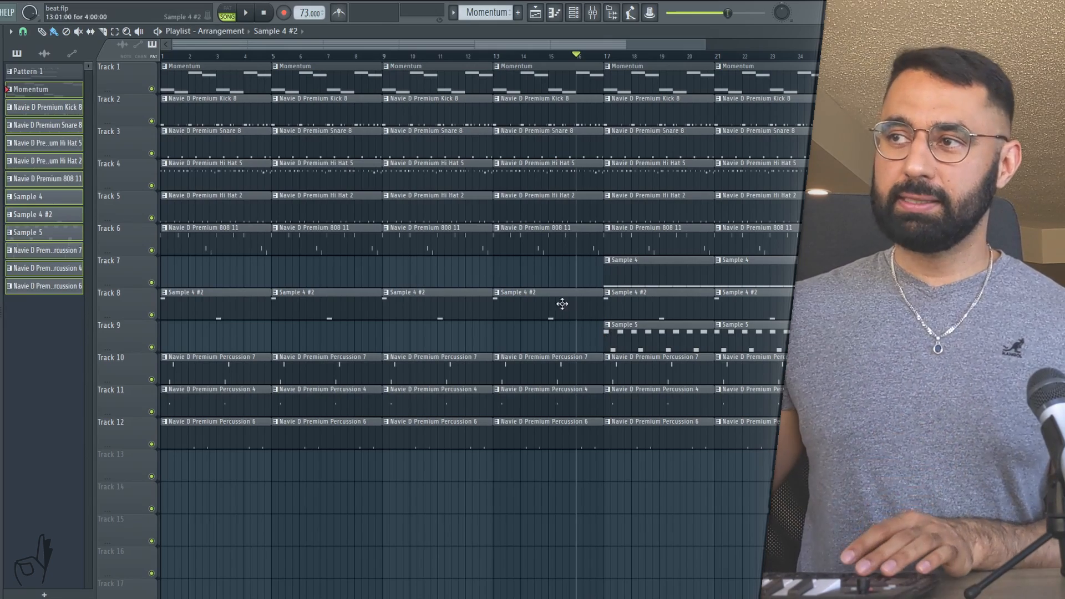
# Step: Bring Sample 4 in at bar 13 on Track 7 and automate Insert 7's volume to rise gradually until bar 17
pyautogui.moveTo(575, 272); pyautogui.dragTo(530, 279)
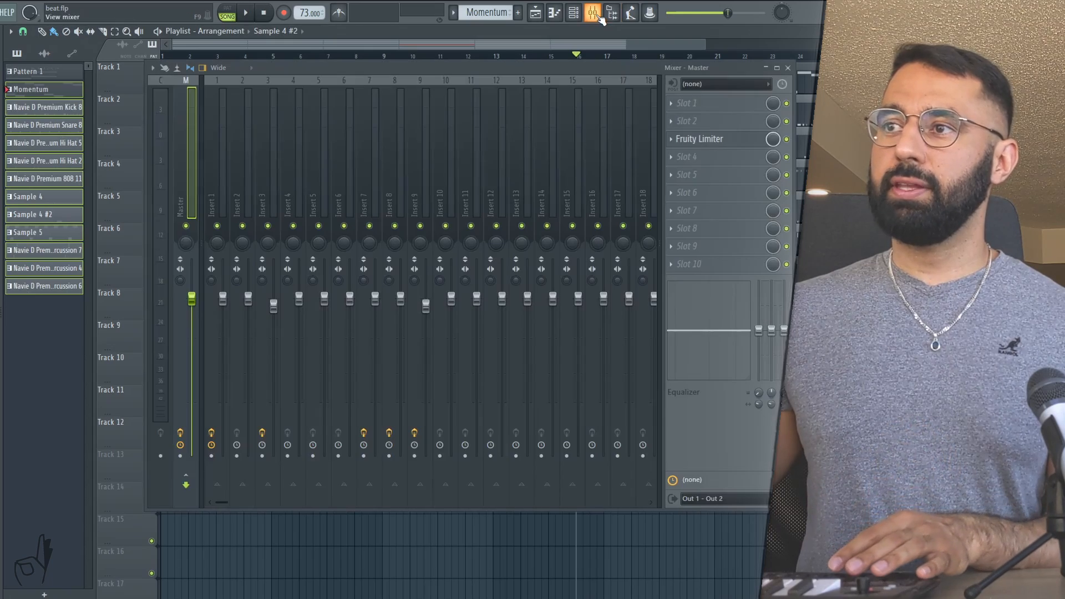
pyautogui.click(592, 12)
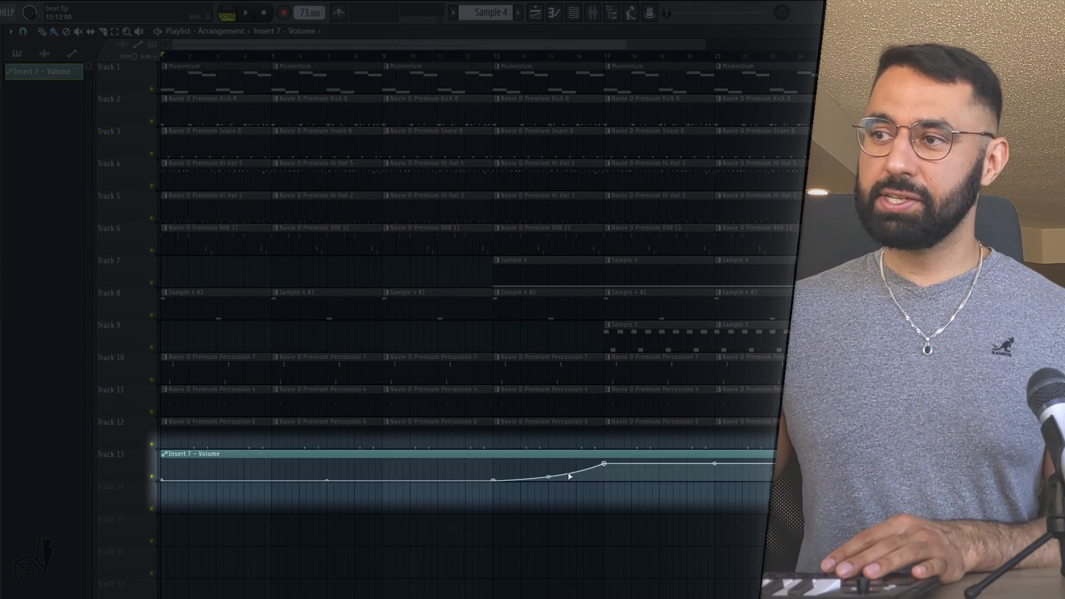
# Step: Play the song from about bar 14 to hear the Sample 4 fade-in leading to bar 17
pyautogui.click(543, 57)
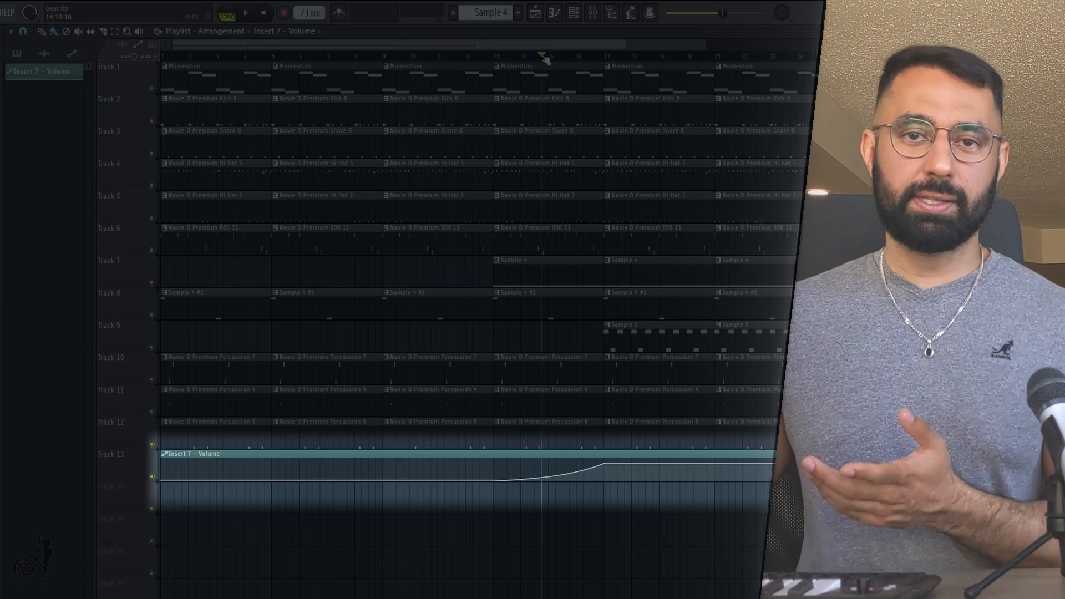
pyautogui.press('space')
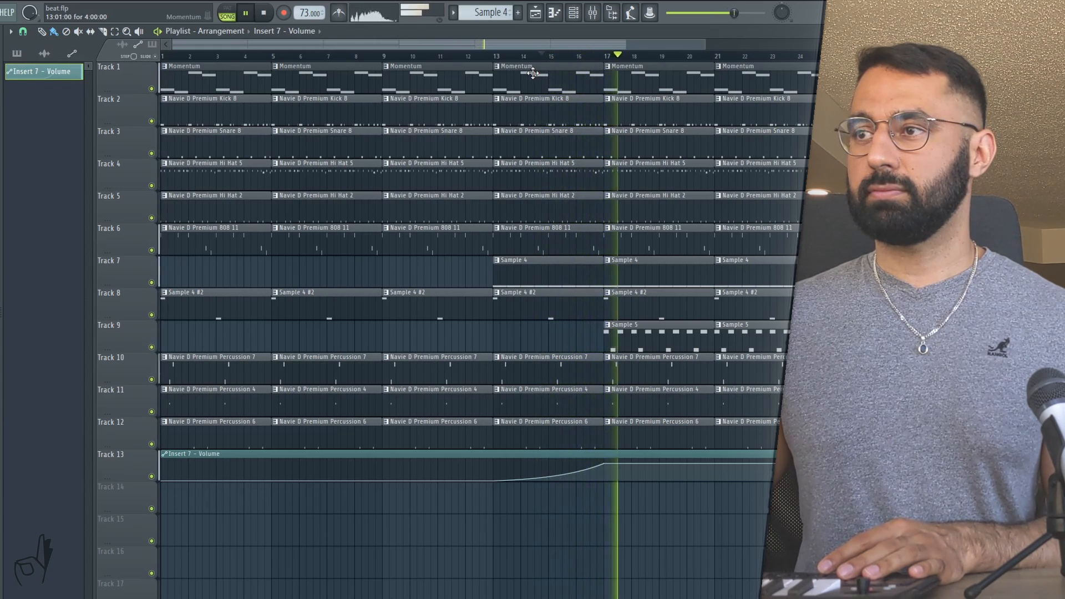
pyautogui.press('space')
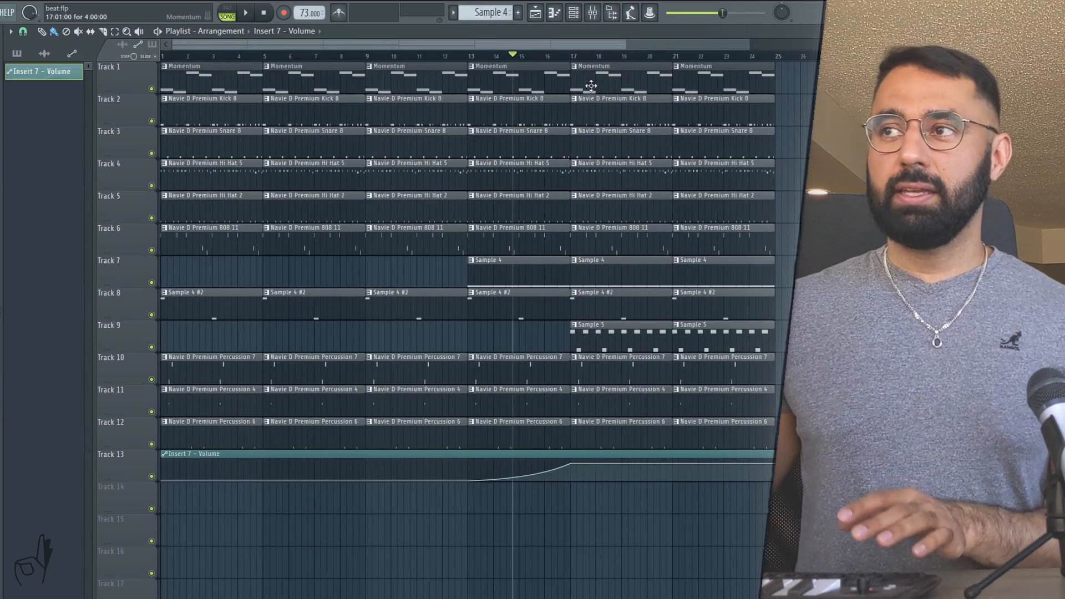
# Step: Trim the kick, snare, hi-hat and 808 clips to leave a gap before bar 17, and add Reverse Crash there on Track 14
pyautogui.scroll(3, 569, 107)
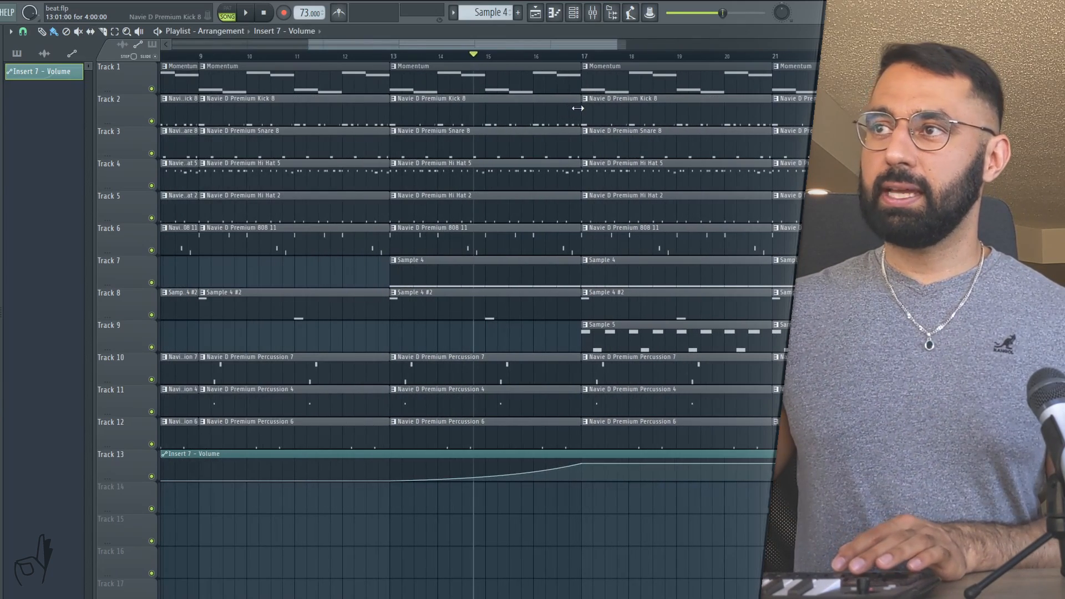
pyautogui.moveTo(577, 109); pyautogui.dragTo(556, 108)
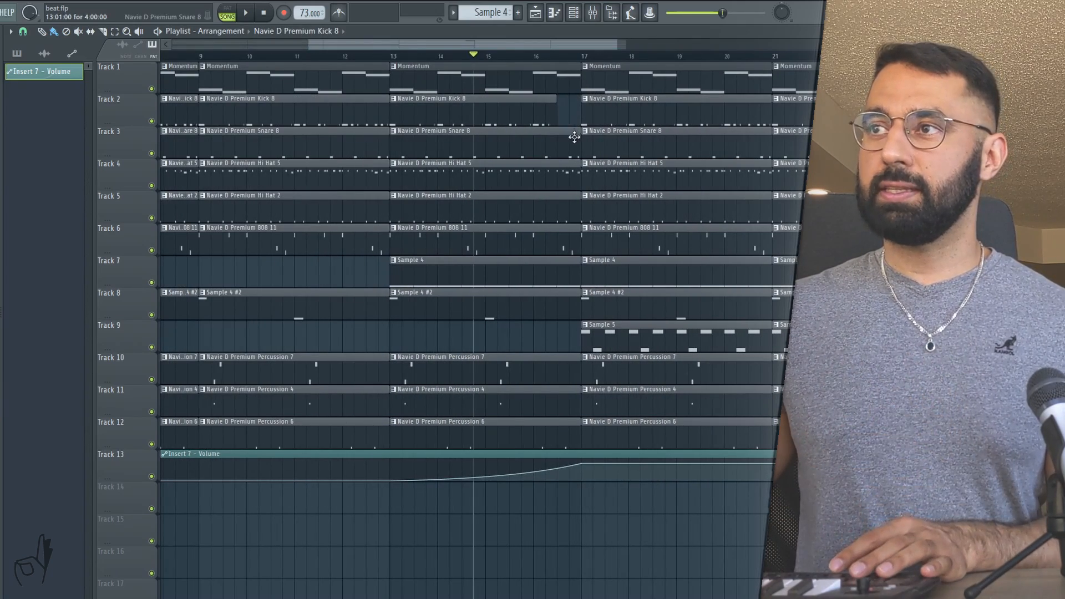
pyautogui.moveTo(575, 146); pyautogui.dragTo(547, 169)
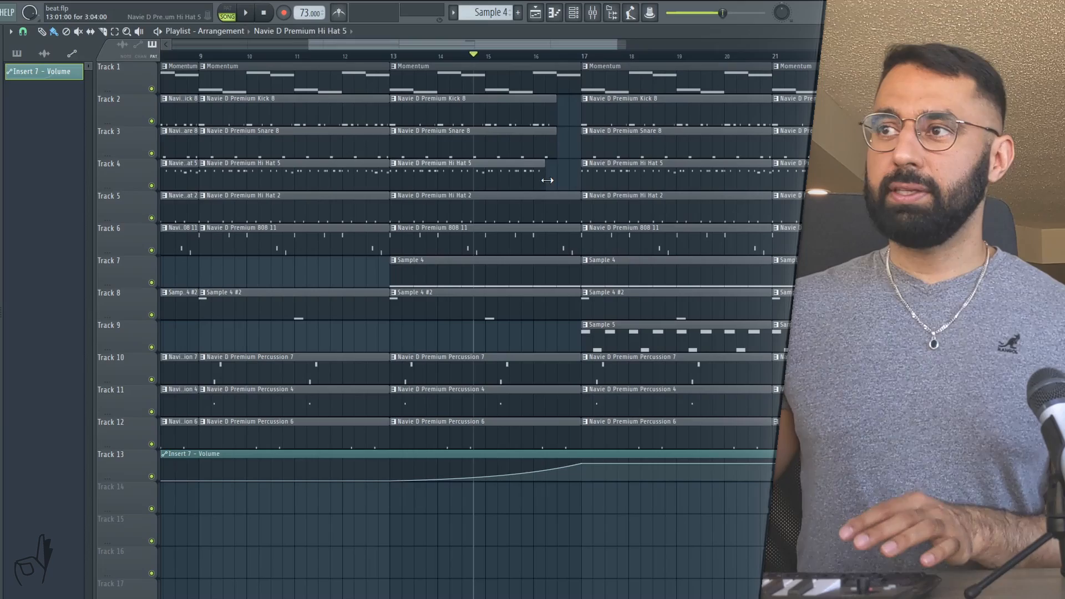
pyautogui.click(576, 215)
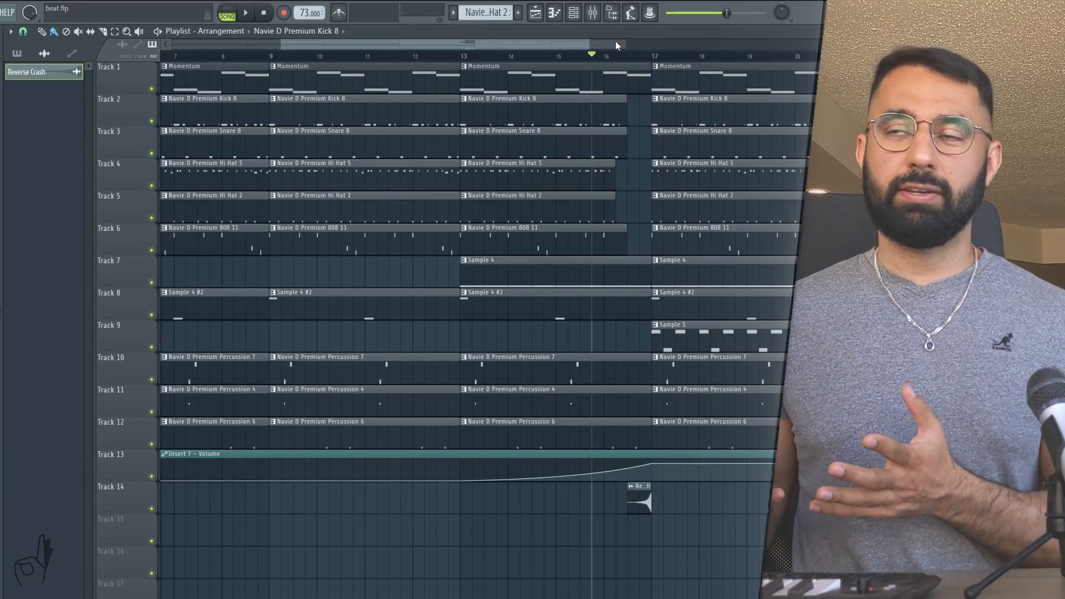
# Step: In the bar 13 Momentum #2 clip, shorten the last A#2 note, move the final A2 note to C2 and chop it into four
pyautogui.doubleClick(613, 78)
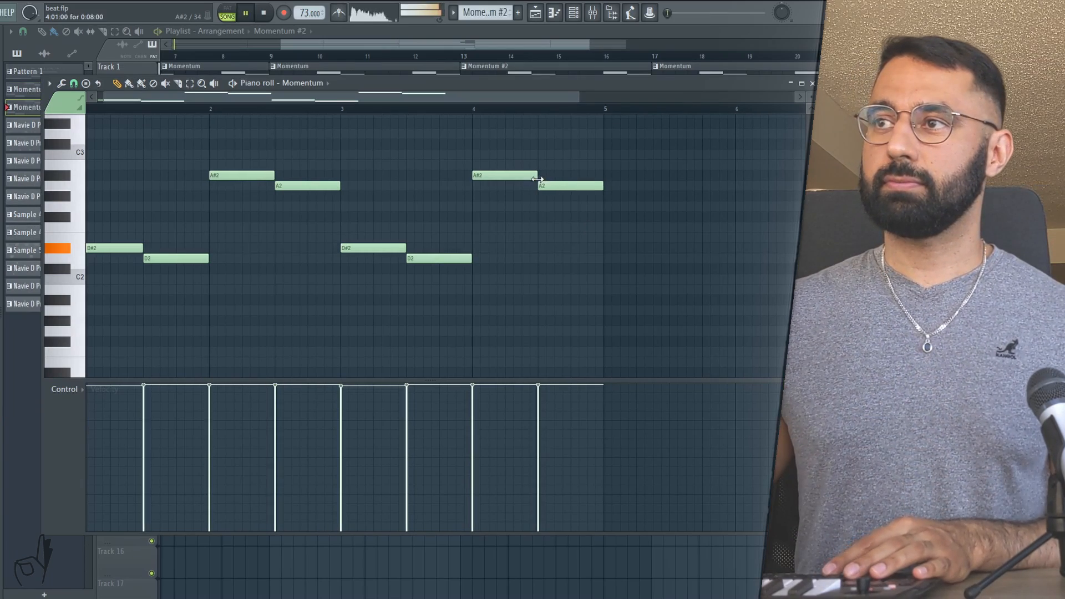
pyautogui.moveTo(538, 176); pyautogui.dragTo(561, 279)
pyautogui.press('space')
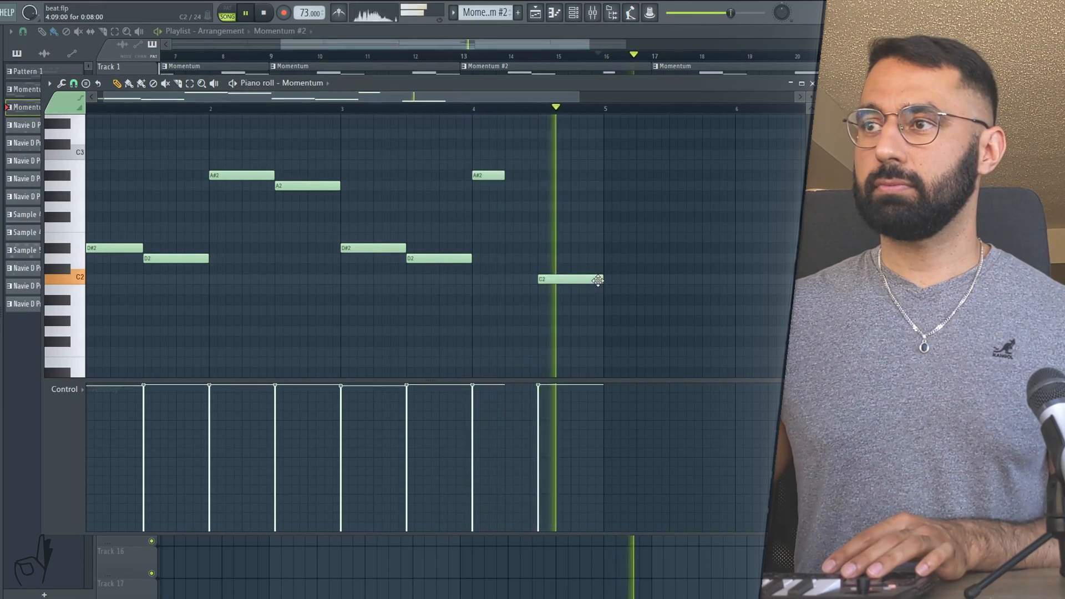
pyautogui.press('space')
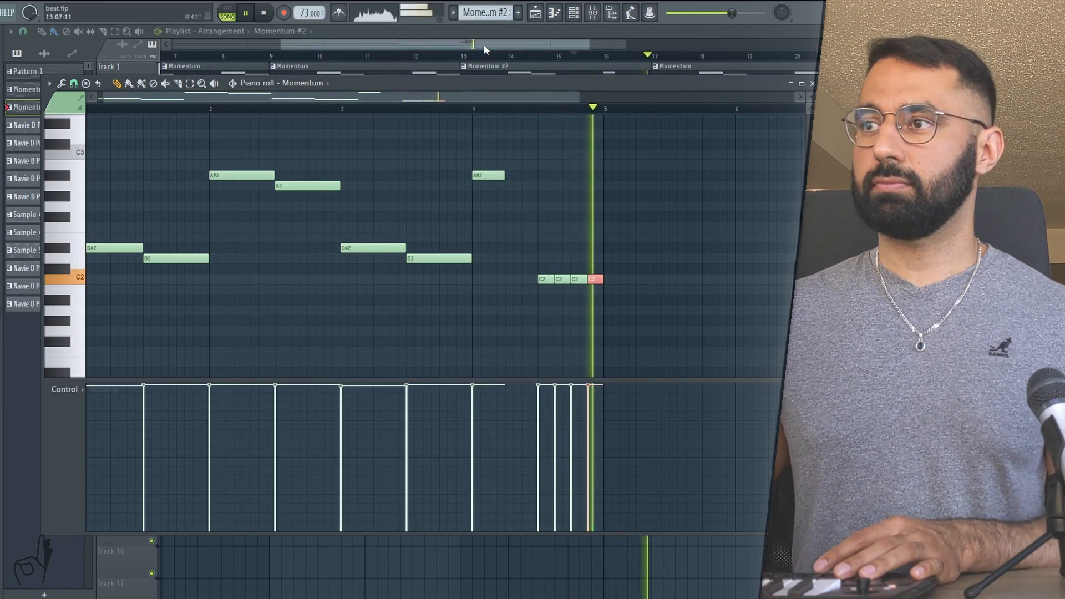
# Step: Play the edited transition through bar 17 in the playlist, then stop playback
pyautogui.press('space')
pyautogui.hotkey('alt', 'r')
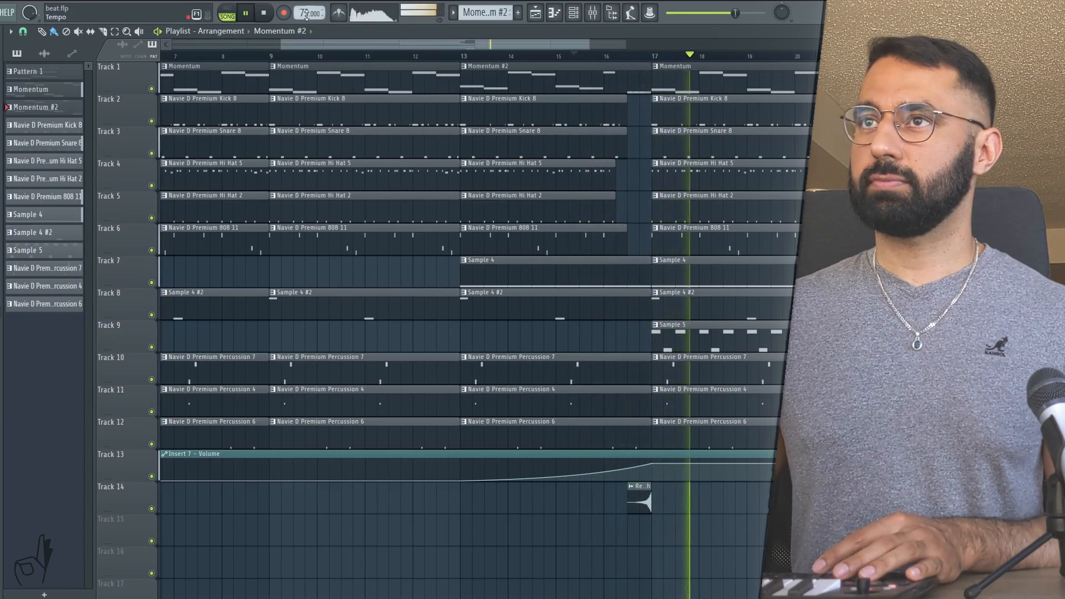
pyautogui.click(266, 13)
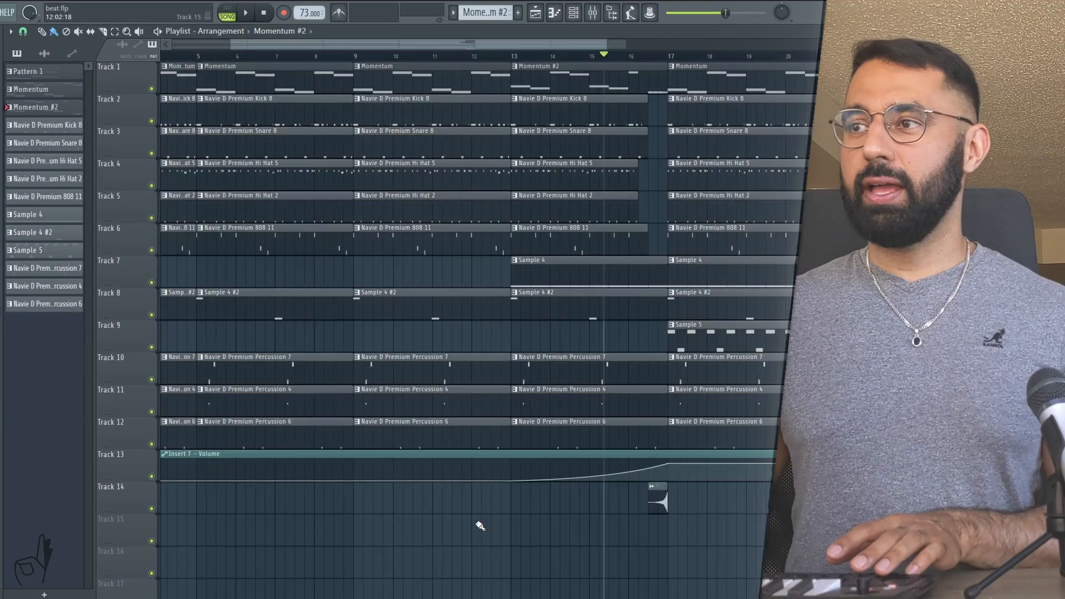
# Step: Duplicate the entire 24-bar arrangement after itself and shift the copy to start at bar 33
pyautogui.scroll(-3, 481, 525)
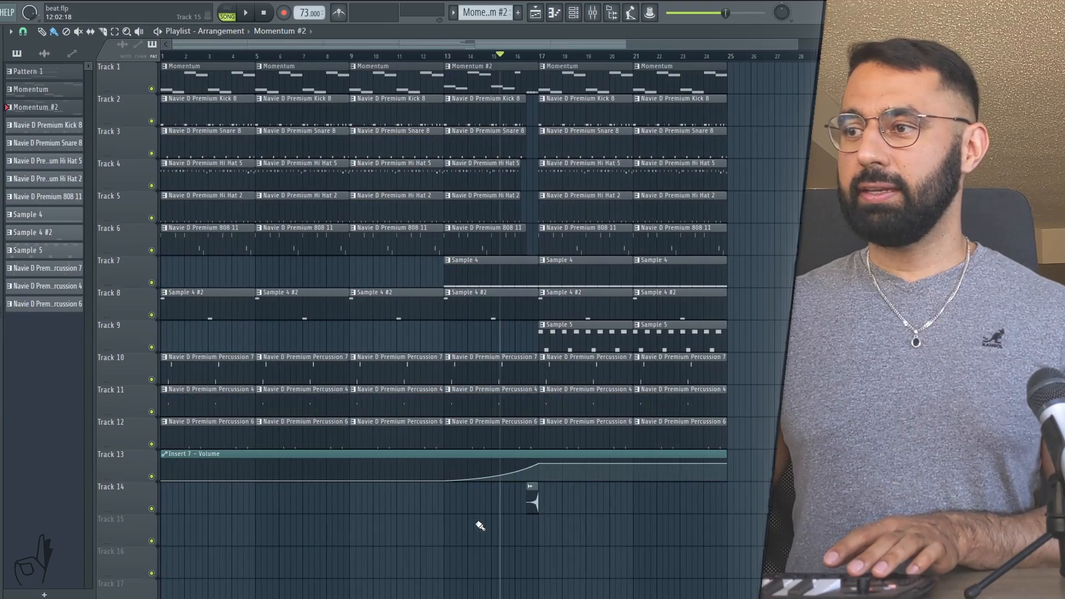
pyautogui.hotkey('ctrl', 'a')
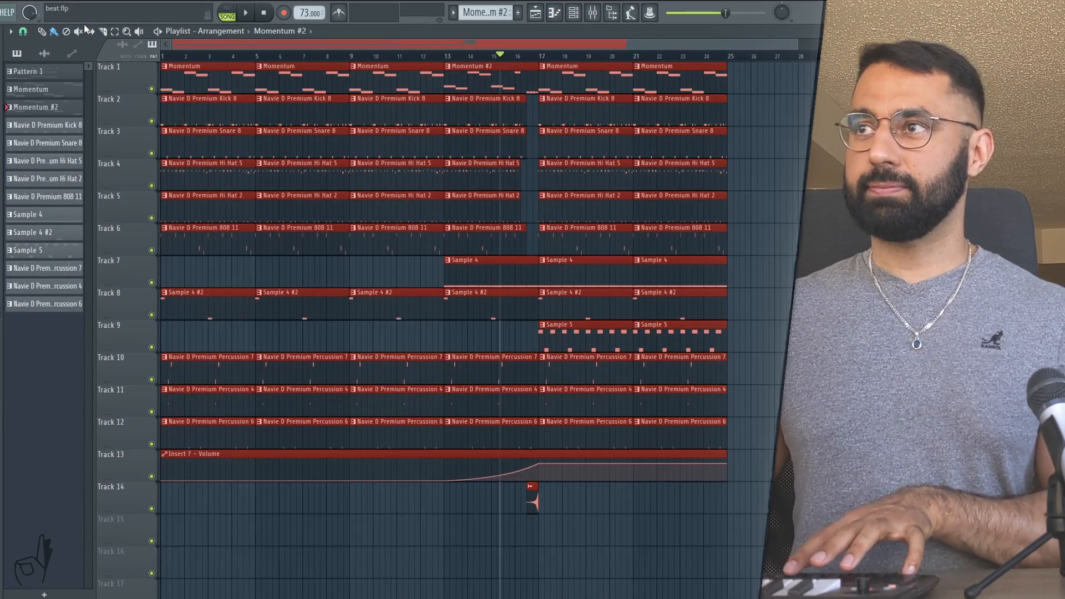
pyautogui.hotkey('ctrl', 'b')
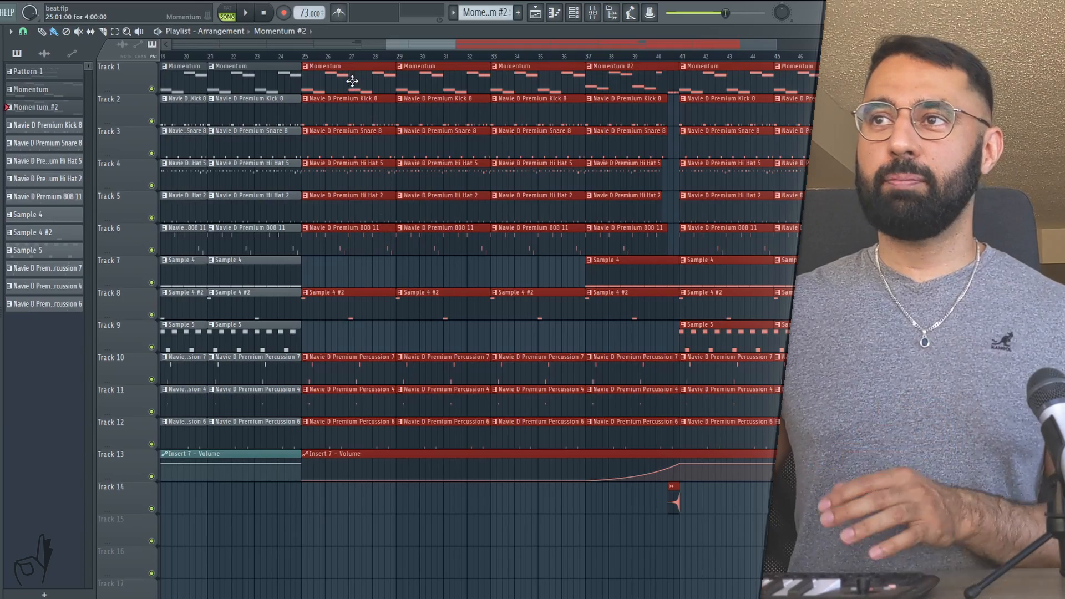
pyautogui.moveTo(335, 67); pyautogui.dragTo(524, 68)
pyautogui.click(416, 430)
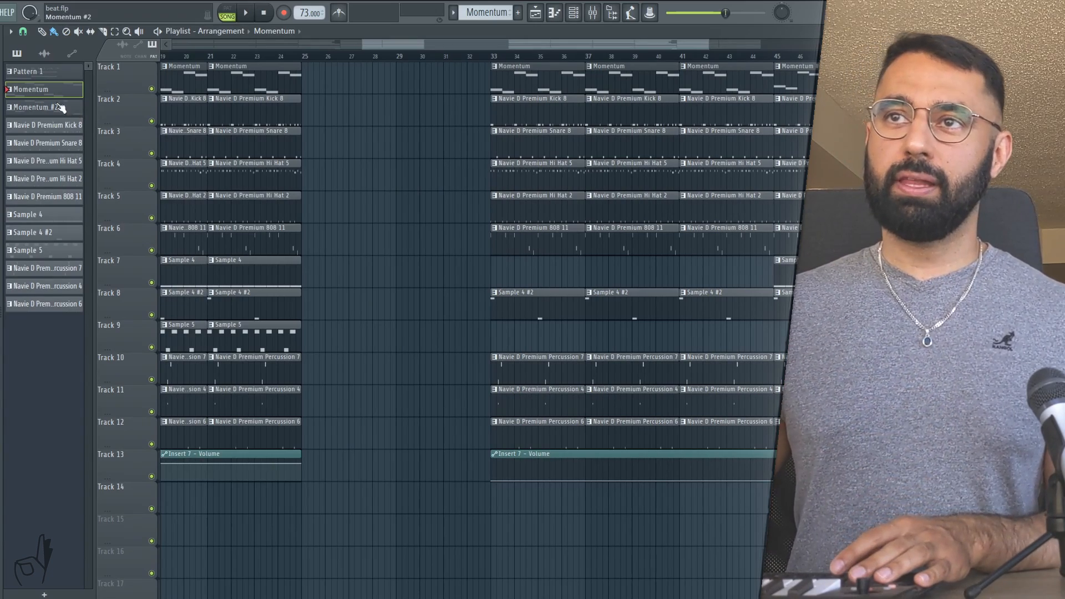
# Step: Place a unique copy of the Momentum pattern at bar 25 on Track 1 and move its notes to the Momentum #2 channel
pyautogui.moveTo(33, 89); pyautogui.dragTo(364, 80)
pyautogui.click(364, 67)
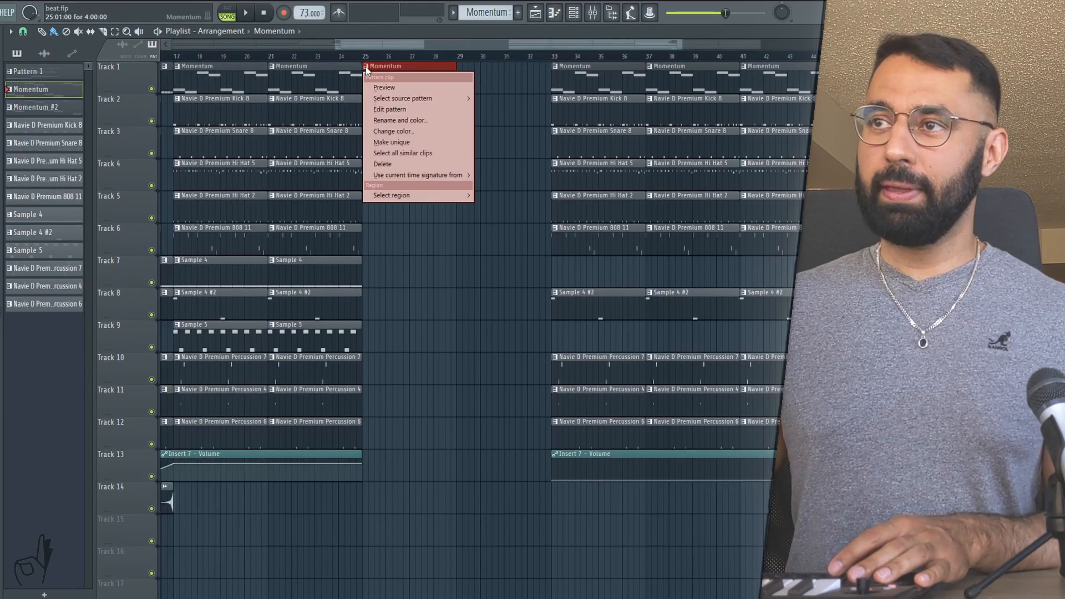
pyautogui.click(393, 141)
pyautogui.press('F6')
pyautogui.press('F7')
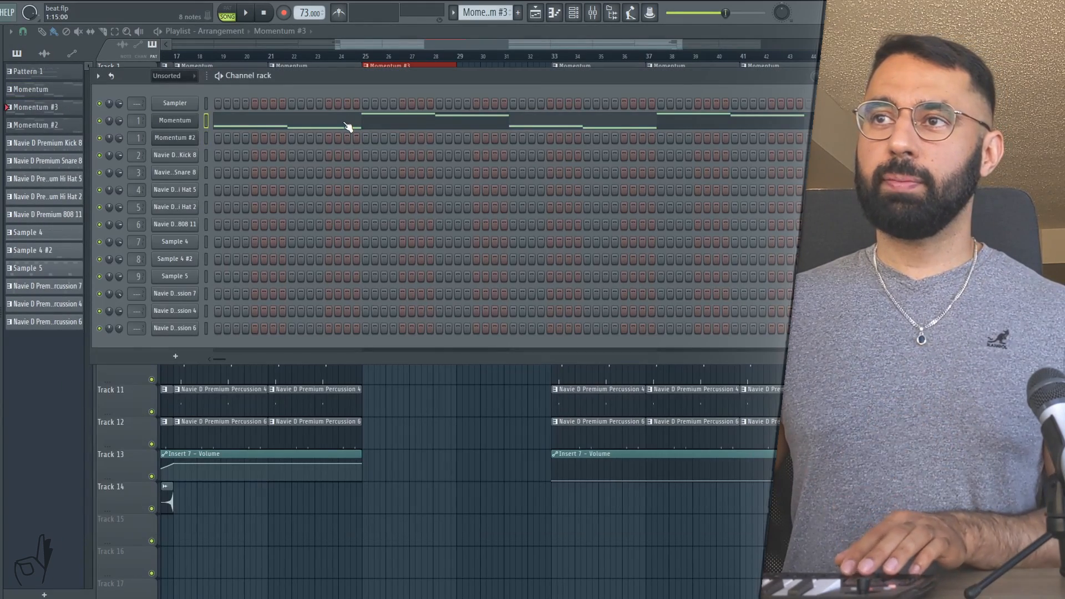
pyautogui.rightClick(194, 139)
pyautogui.click(194, 141)
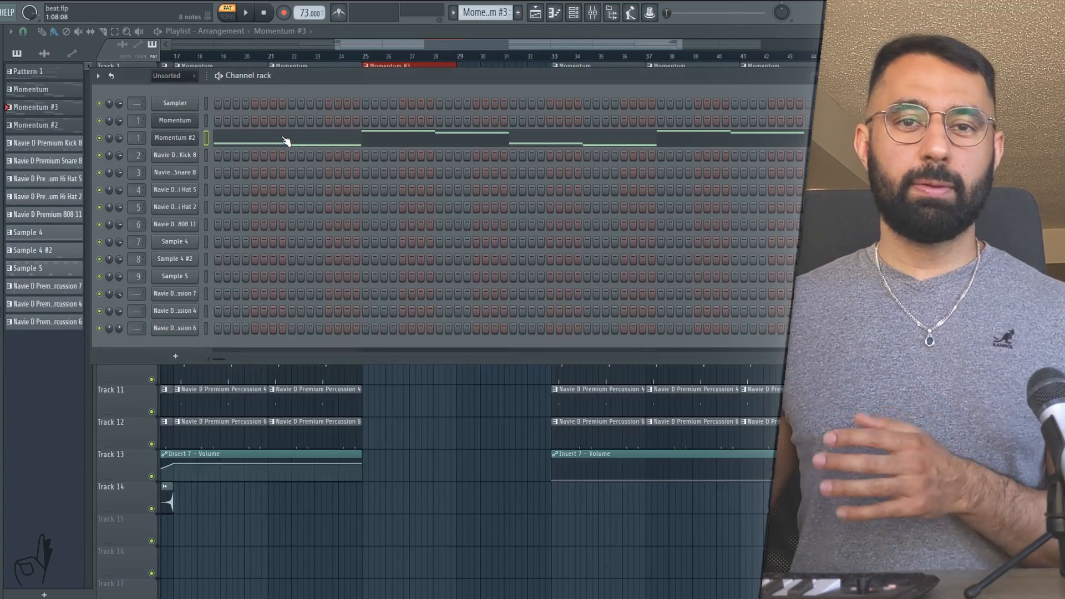
# Step: Rewrite the Momentum #3 melody as F2, F#2, A2, C2 played twice, and add a second Momentum #3 clip at bar 29
pyautogui.click(286, 141)
pyautogui.press('space')
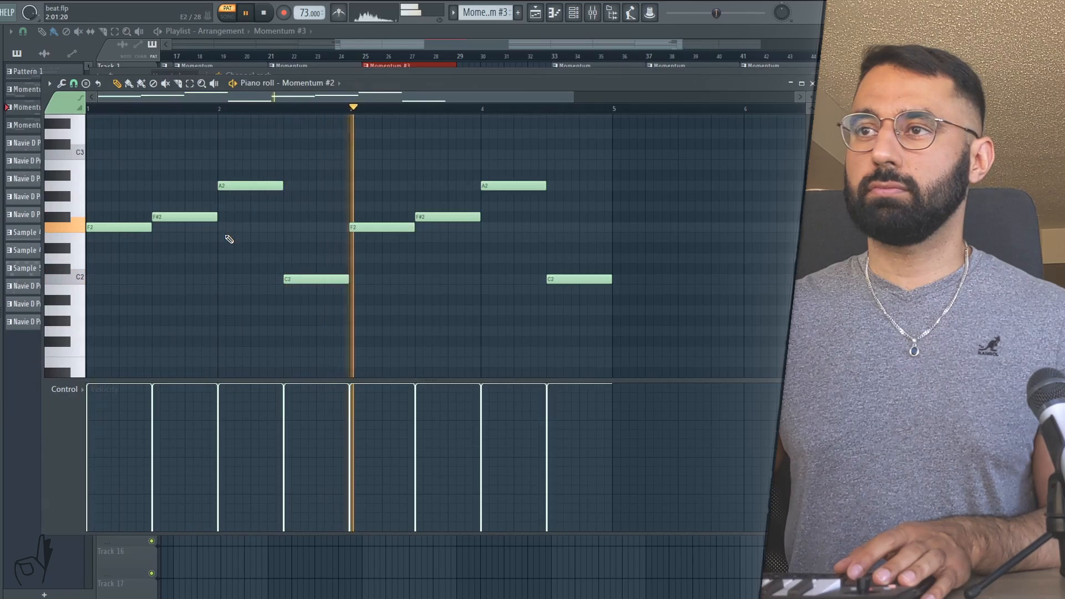
pyautogui.press('space')
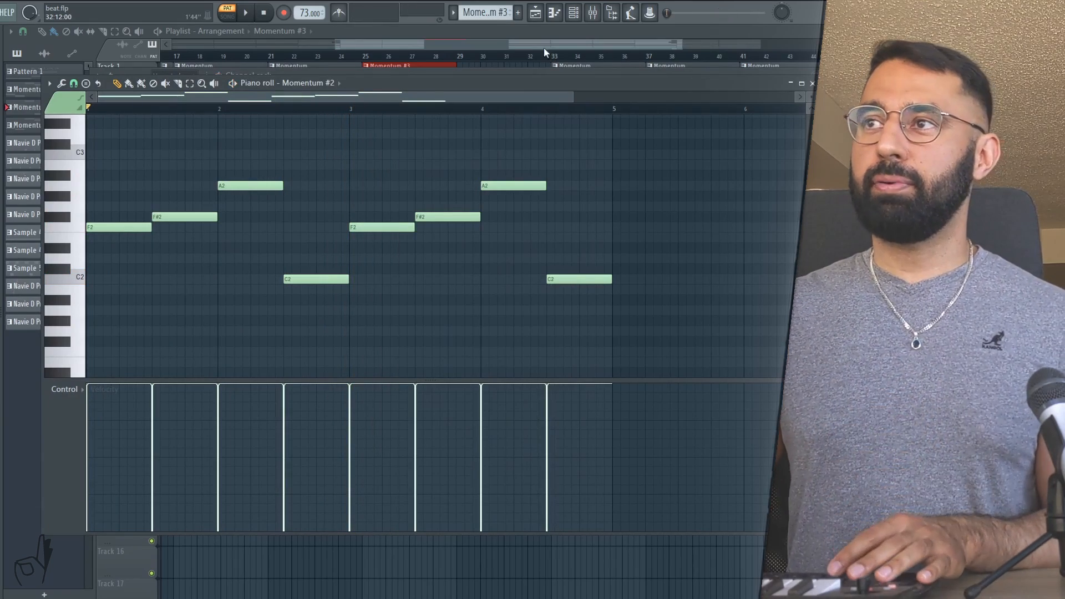
pyautogui.click(532, 46)
pyautogui.click(465, 84)
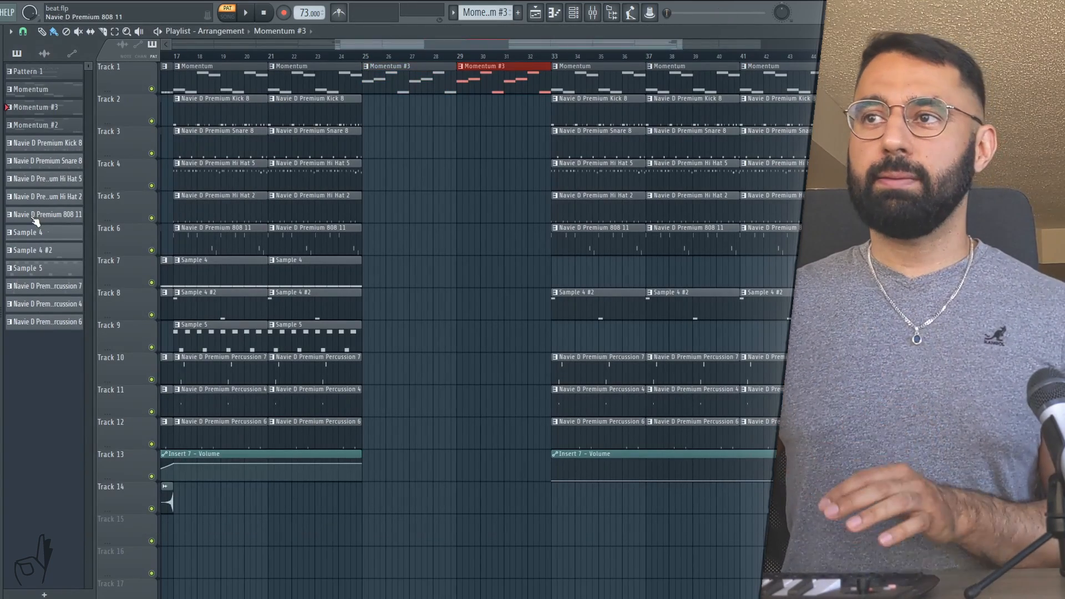
# Step: Place a Navie D Premium 808 11 clip at bar 25 on Track 6 and make it a unique pattern
pyautogui.moveTo(35, 221); pyautogui.dragTo(341, 206)
pyautogui.moveTo(424, 184); pyautogui.dragTo(425, 238)
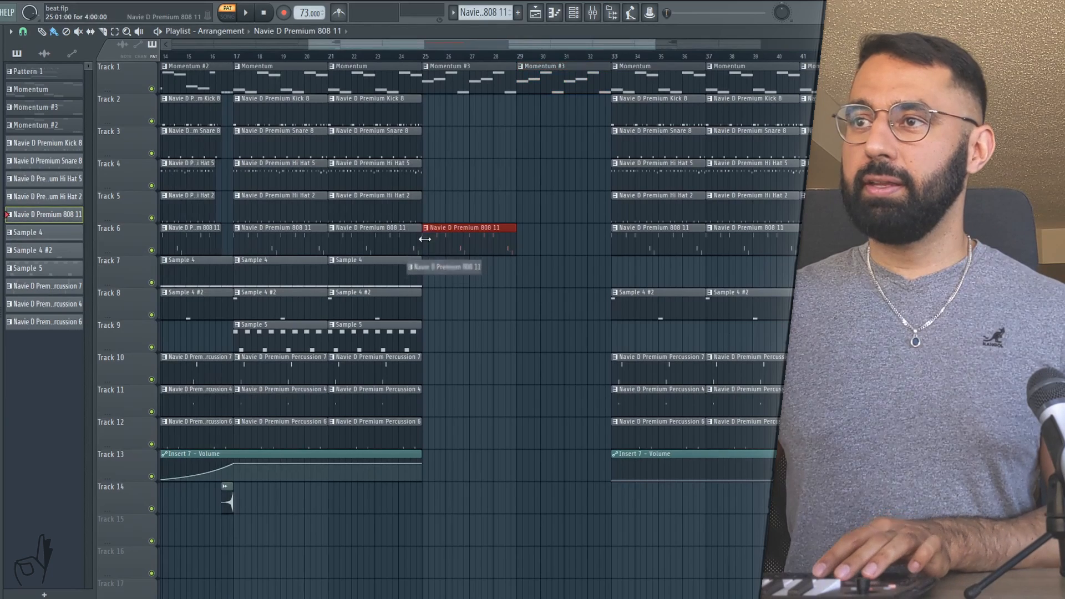
pyautogui.rightClick(427, 229)
pyautogui.click(451, 304)
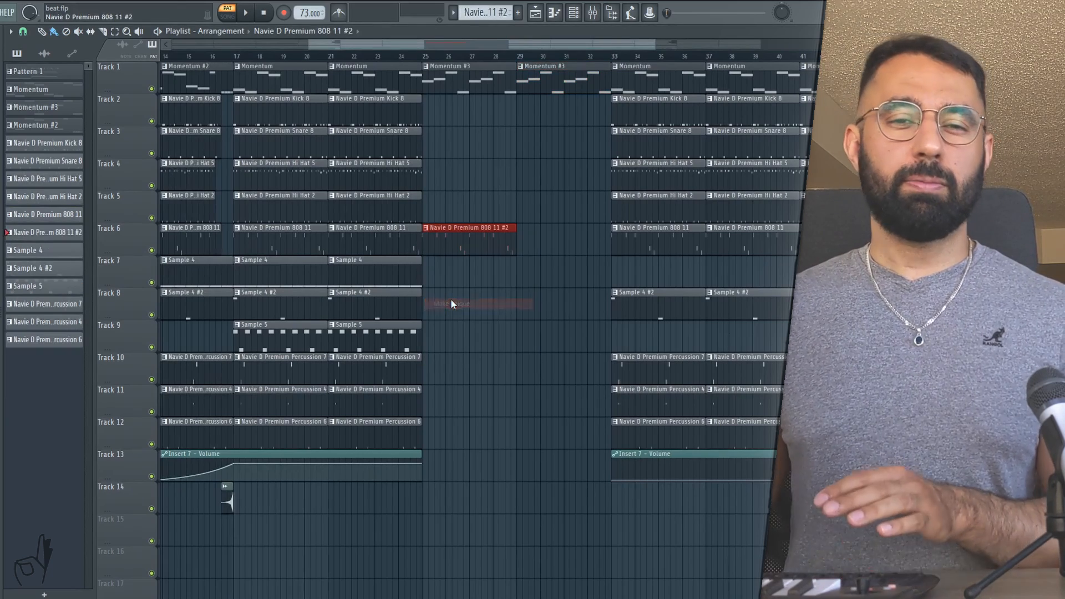
# Step: Raise the notes of the bar 25 808 clip by five semitones, then lower its bar 2 notes to E5 and C#5
pyautogui.doubleClick(432, 234)
pyautogui.press('space')
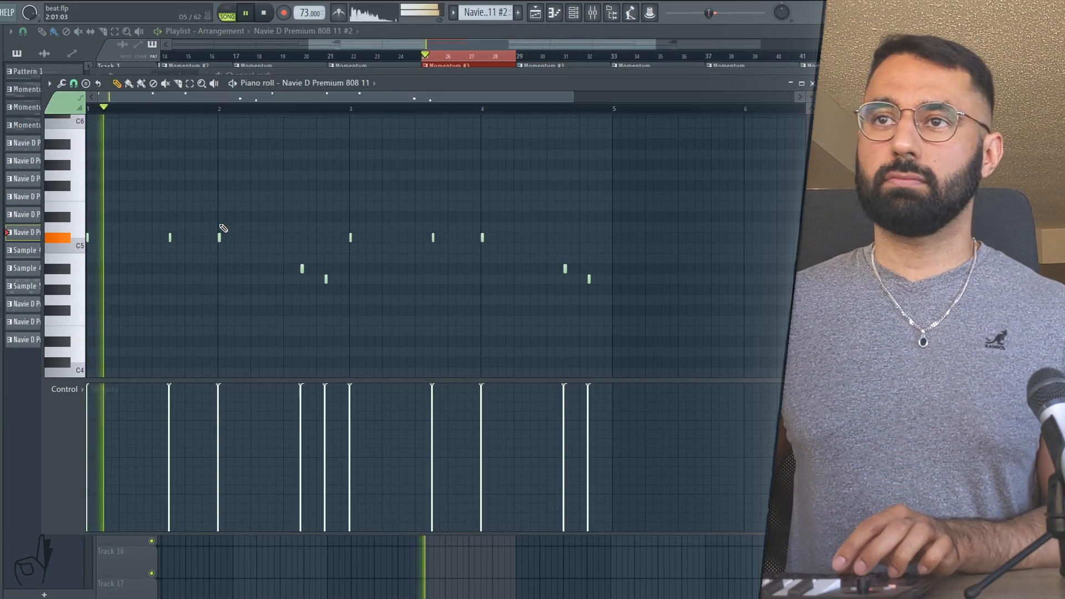
pyautogui.moveTo(219, 185); pyautogui.dragTo(219, 206)
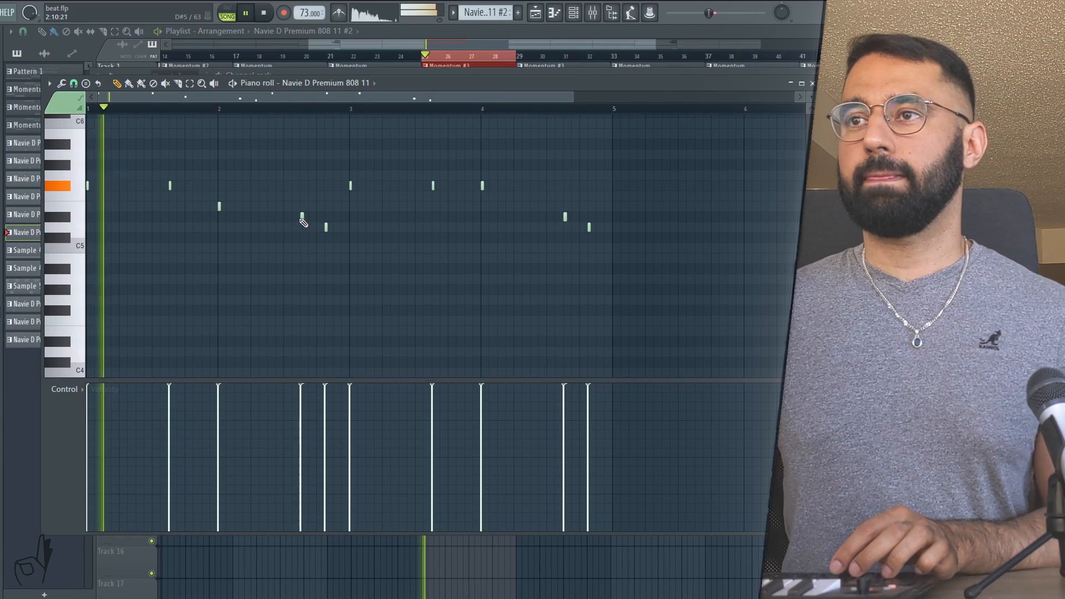
pyautogui.moveTo(299, 239); pyautogui.dragTo(326, 237)
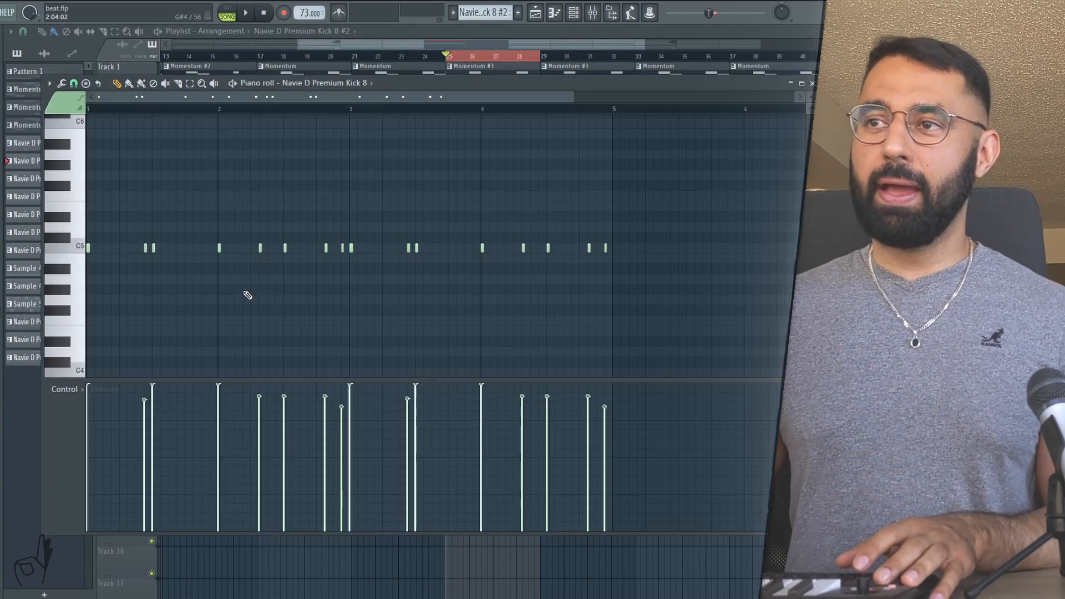
# Step: Fill Track 3 from bar 25 up to bar 33 with Navie D Premium Clap 10 hits on beats 2 and 4
pyautogui.press('Escape')
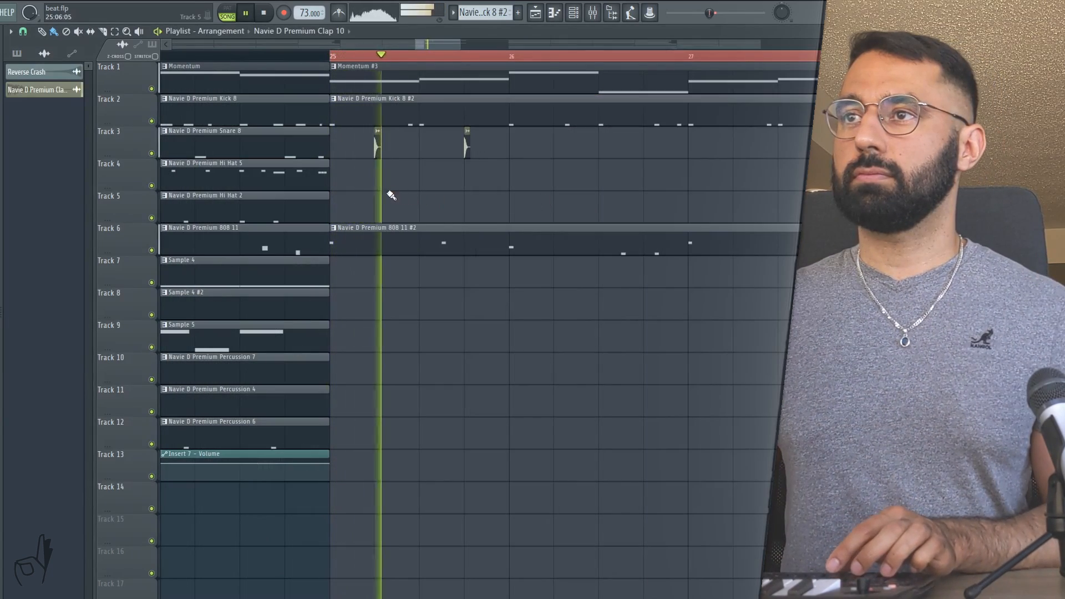
pyautogui.moveTo(467, 148); pyautogui.dragTo(639, 148)
pyautogui.scroll(-4, 636, 189)
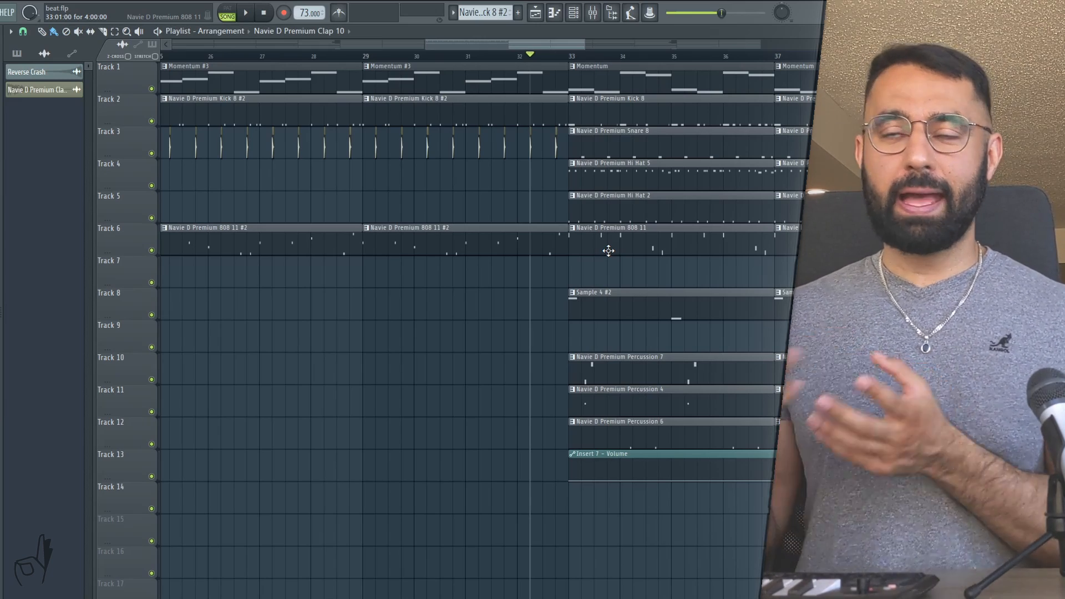
# Step: Play the end of the contrasting section through its transition into bar 33, then stop playback
pyautogui.press('space')
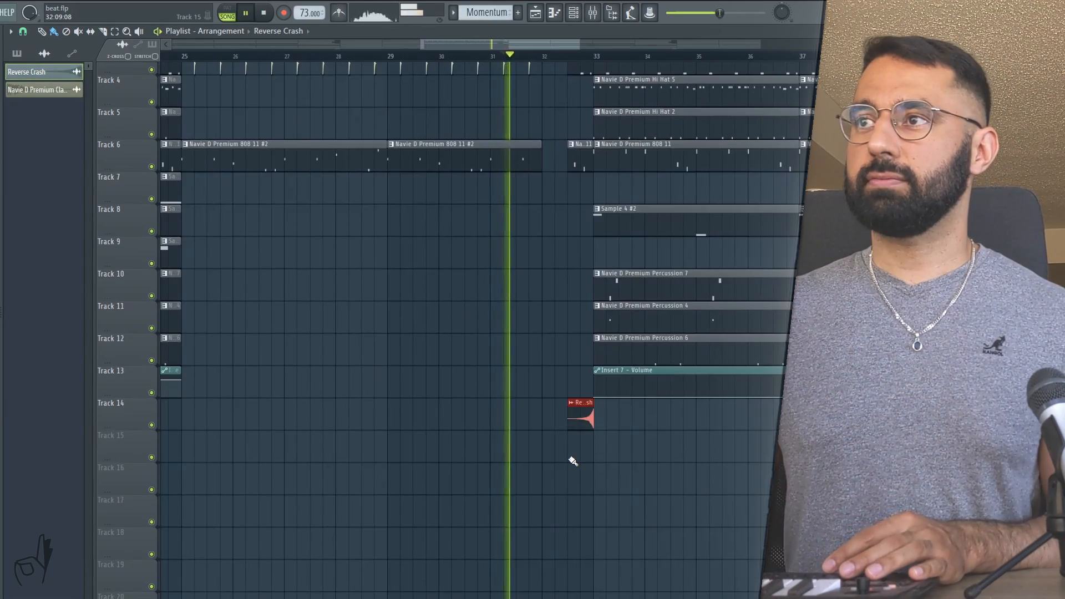
pyautogui.scroll(3, 554, 449)
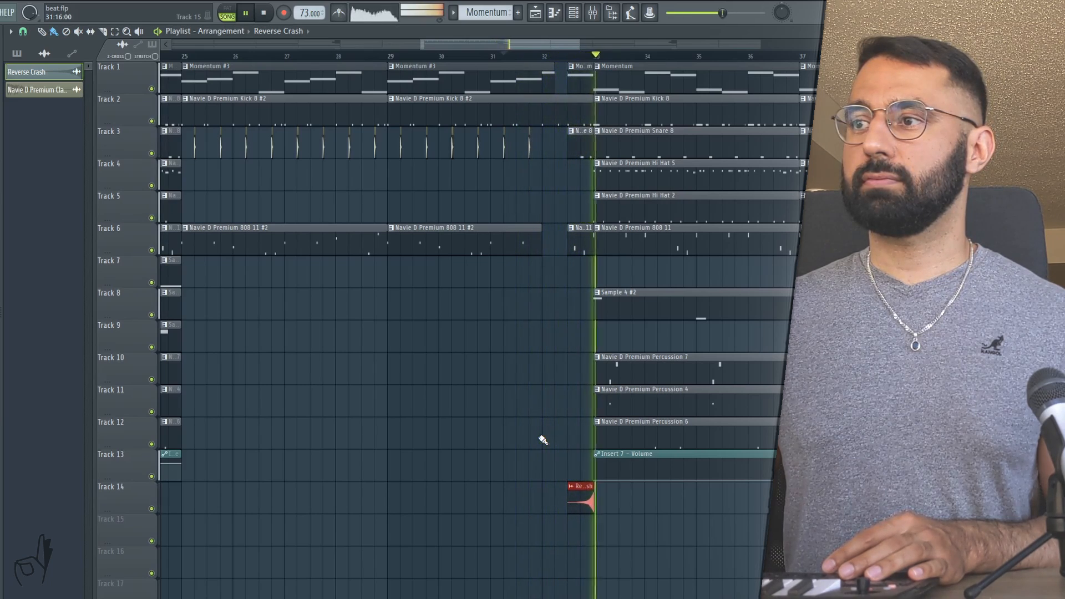
pyautogui.press('space')
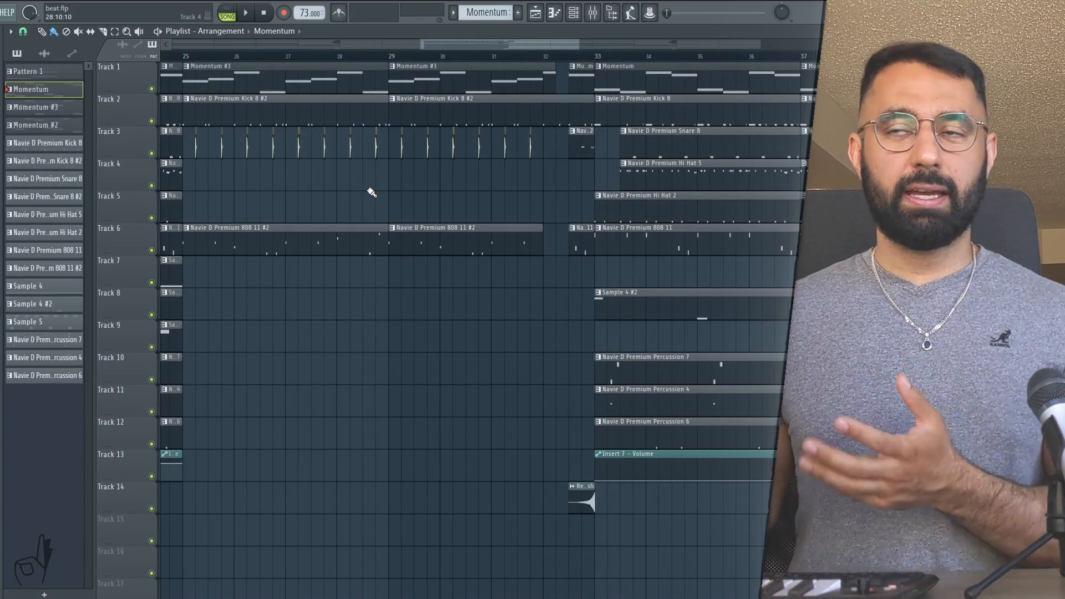
# Step: Duplicate the clips of bars 49 to 56 directly after themselves to start an outro at bar 57
pyautogui.scroll(-3, 432, 229)
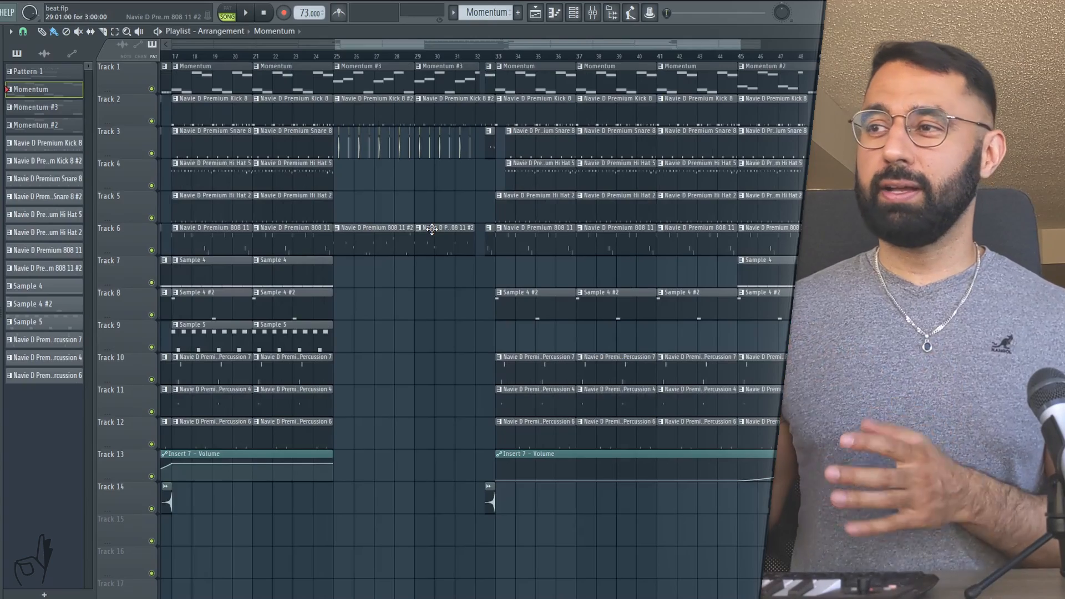
pyautogui.scroll(-2, 432, 229)
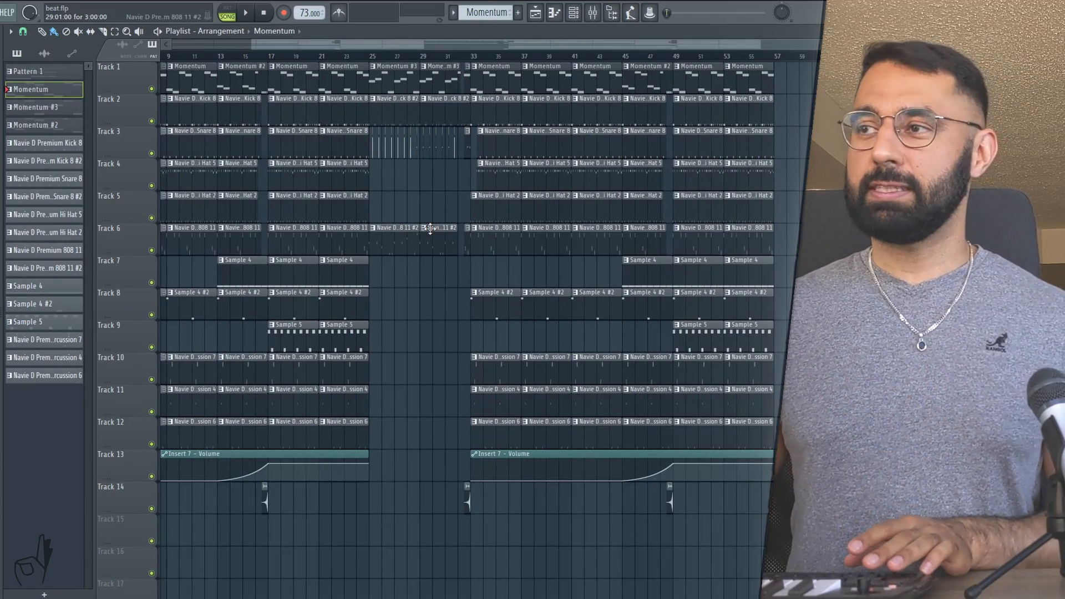
pyautogui.scroll(-2, 679, 363)
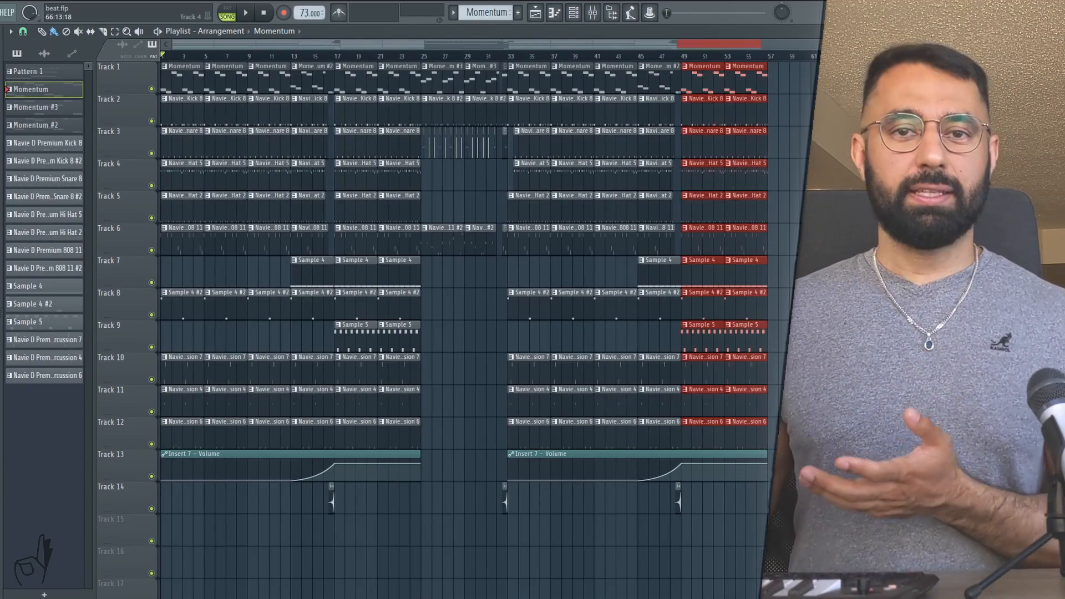
pyautogui.hotkey('ctrl', 'b')
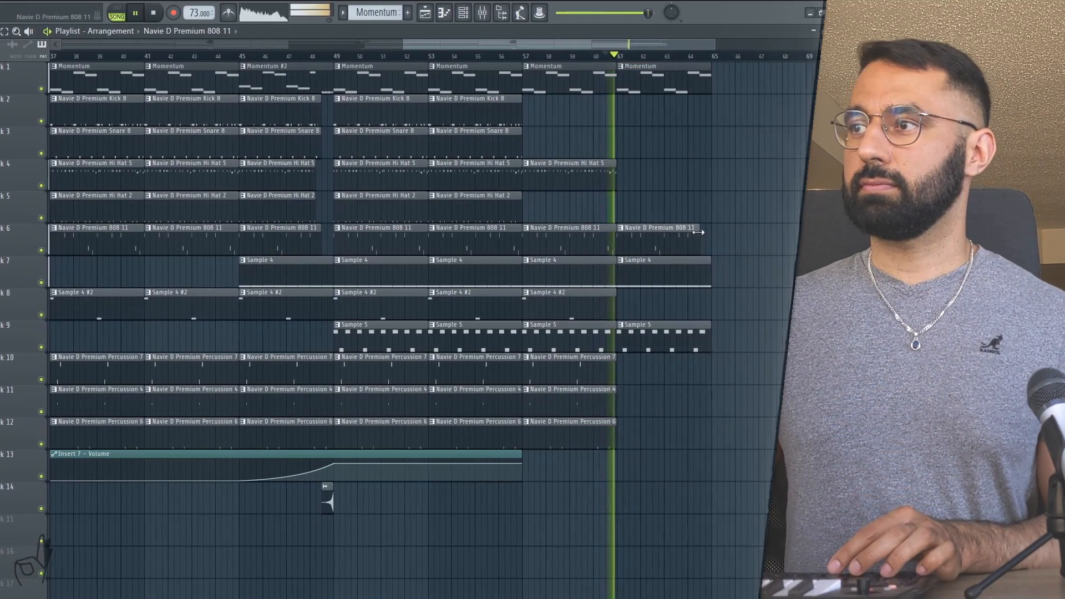
# Step: Shorten the last 808 clip on Track 6 to end at bar 64 and the last Sample 5 clip to end at bar 63
pyautogui.moveTo(706, 231); pyautogui.dragTo(677, 232)
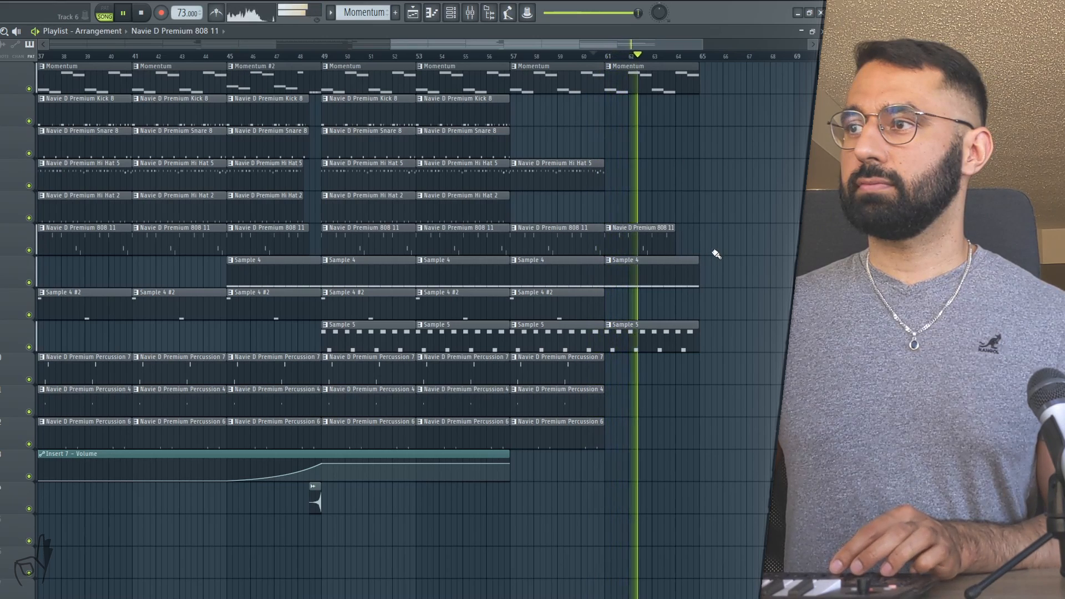
pyautogui.scroll(2, 697, 264)
pyautogui.scroll(2, 692, 268)
pyautogui.moveTo(690, 326); pyautogui.dragTo(586, 327)
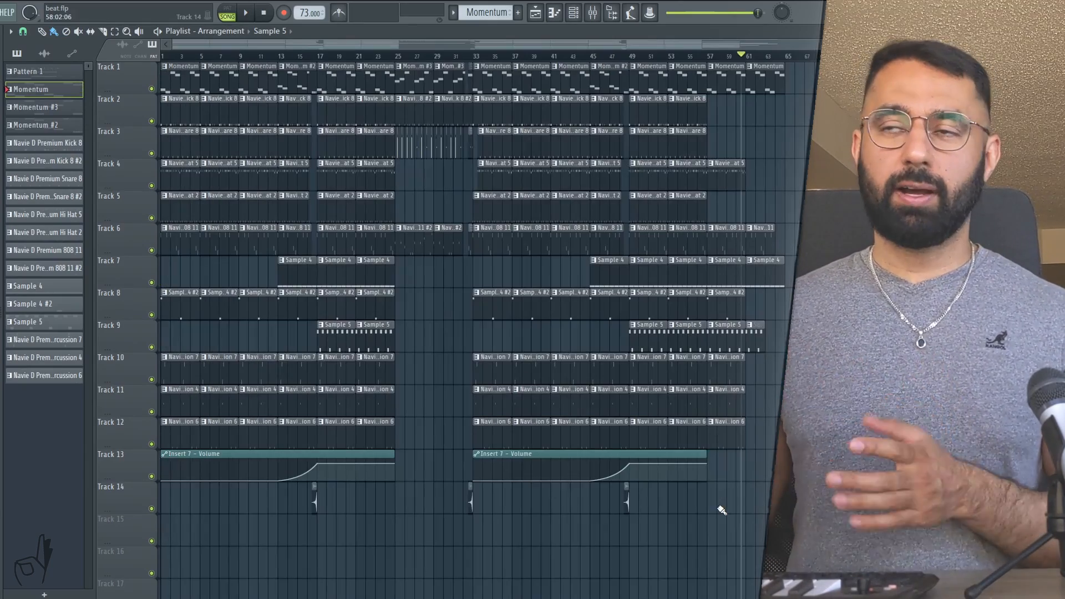
# Step: Shift the whole arrangement four bars later to start at bar 5, and trim the start of the intro 808 clip on Track 6
pyautogui.hotkey('ctrl', 'a')
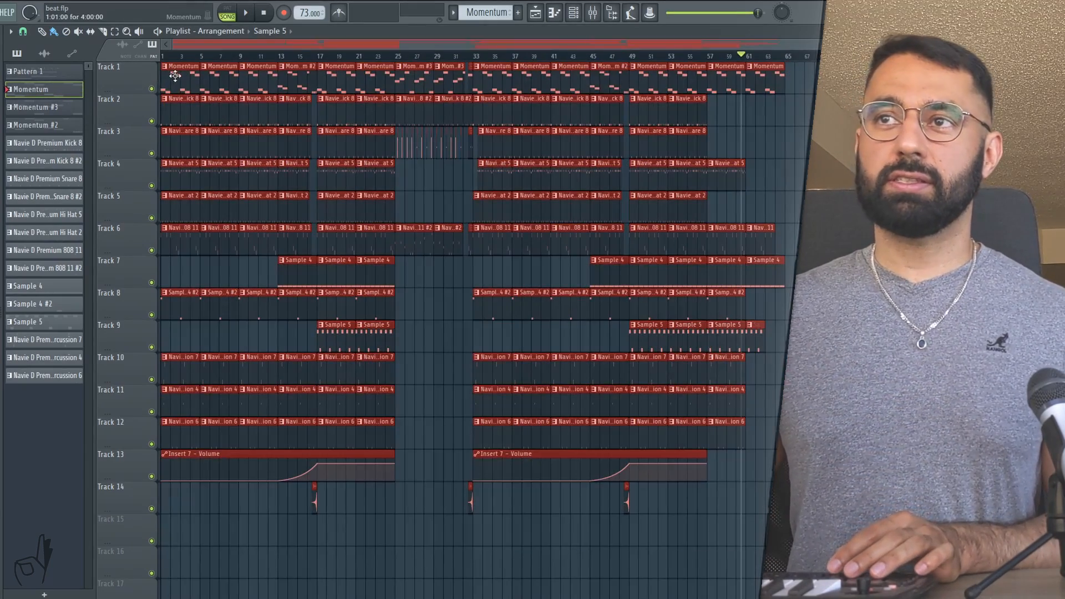
pyautogui.moveTo(174, 76); pyautogui.dragTo(153, 39)
pyautogui.scroll(4, 211, 78)
pyautogui.press('space')
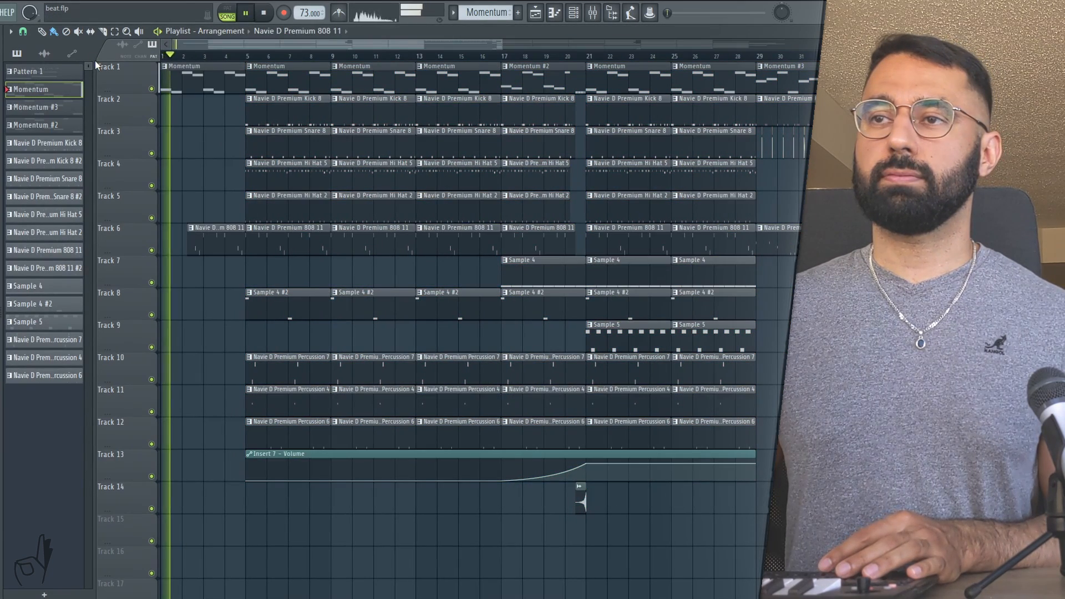
pyautogui.moveTo(189, 234); pyautogui.dragTo(196, 234)
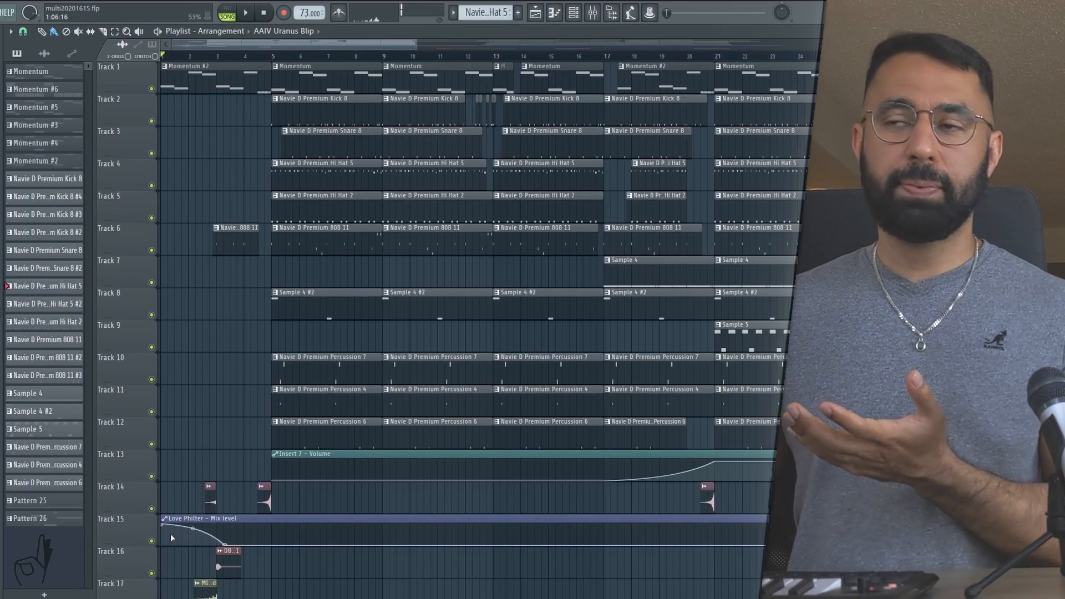
# Step: Play the finished version's intro into the first drop, and listen to the drum variation from bar 12
pyautogui.press('space')
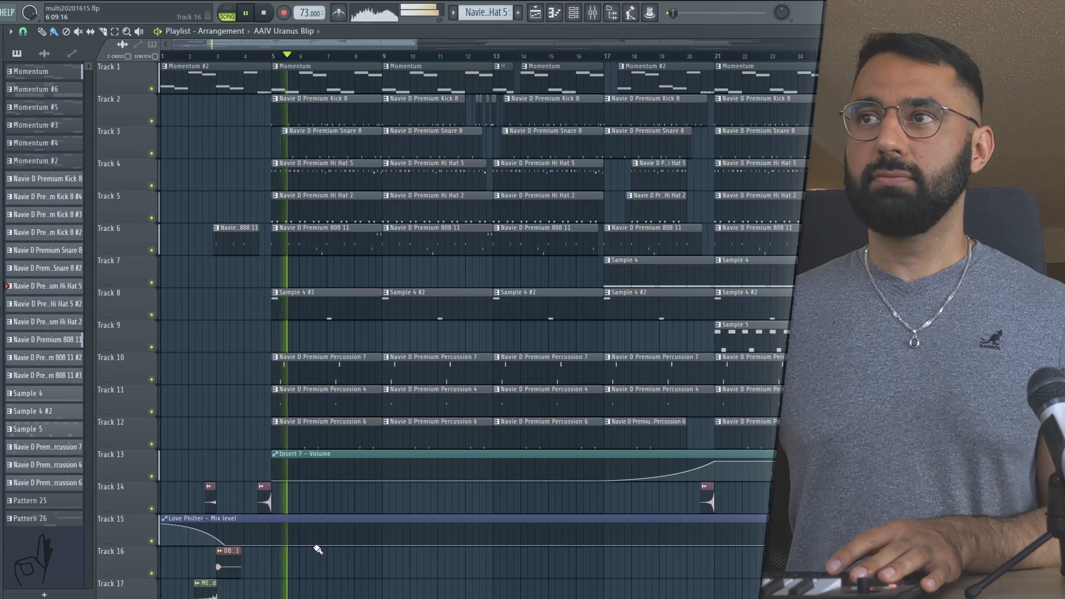
pyautogui.press('space')
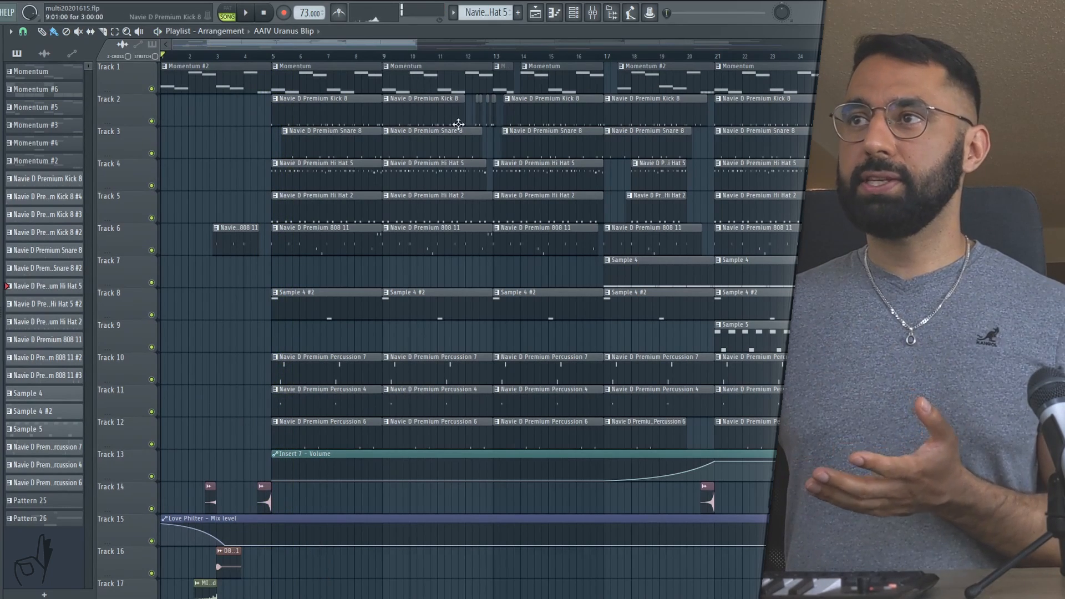
pyautogui.click(475, 56)
pyautogui.press('space')
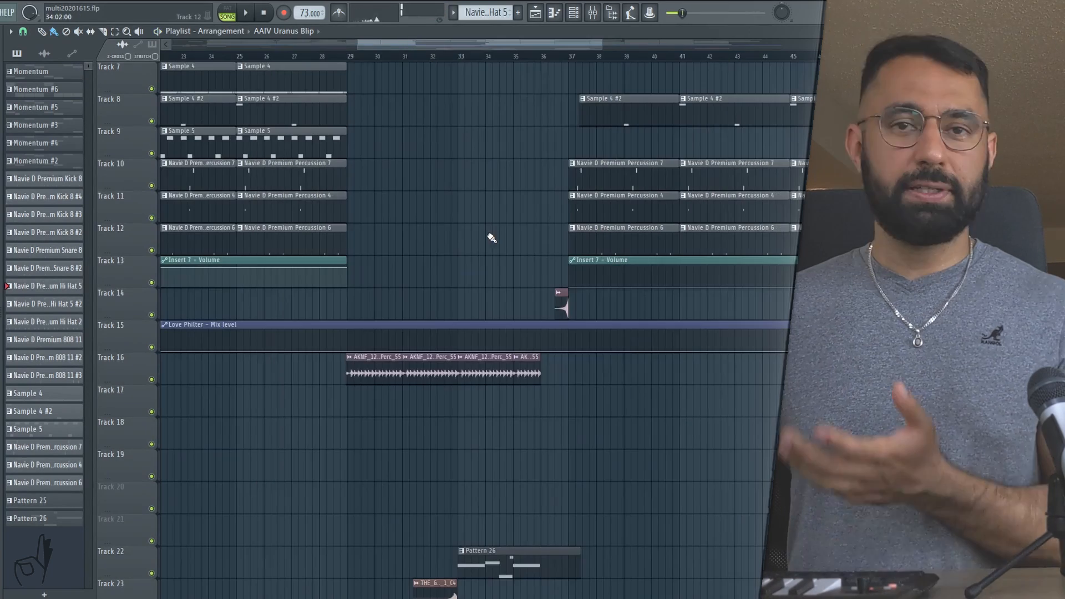
# Step: Play the contrasting section from bar 29 and again from bar 32 to review its added percussion and effects
pyautogui.click(349, 56)
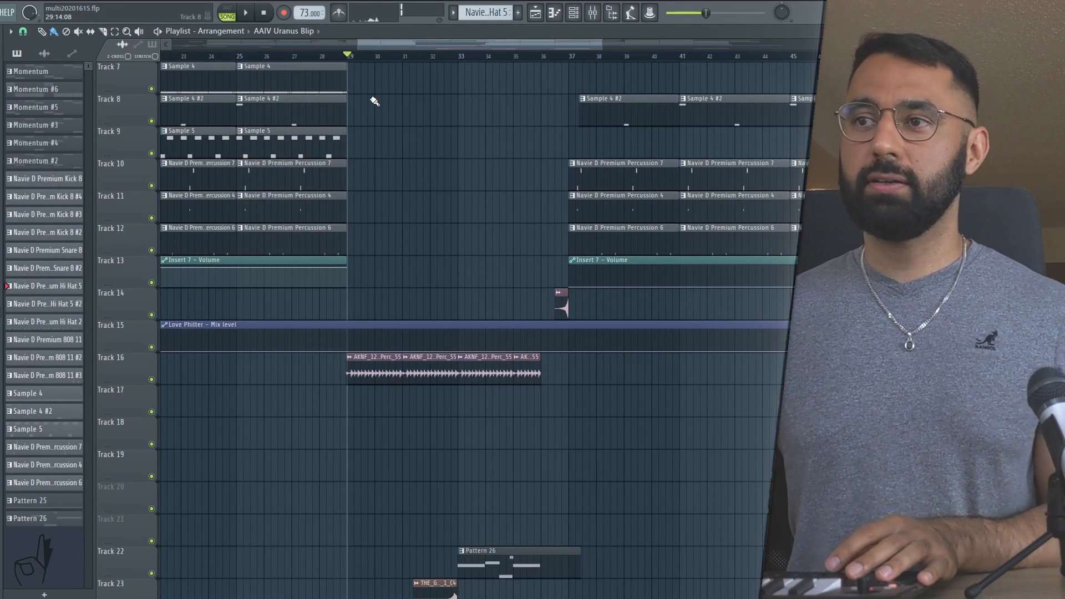
pyautogui.press('space')
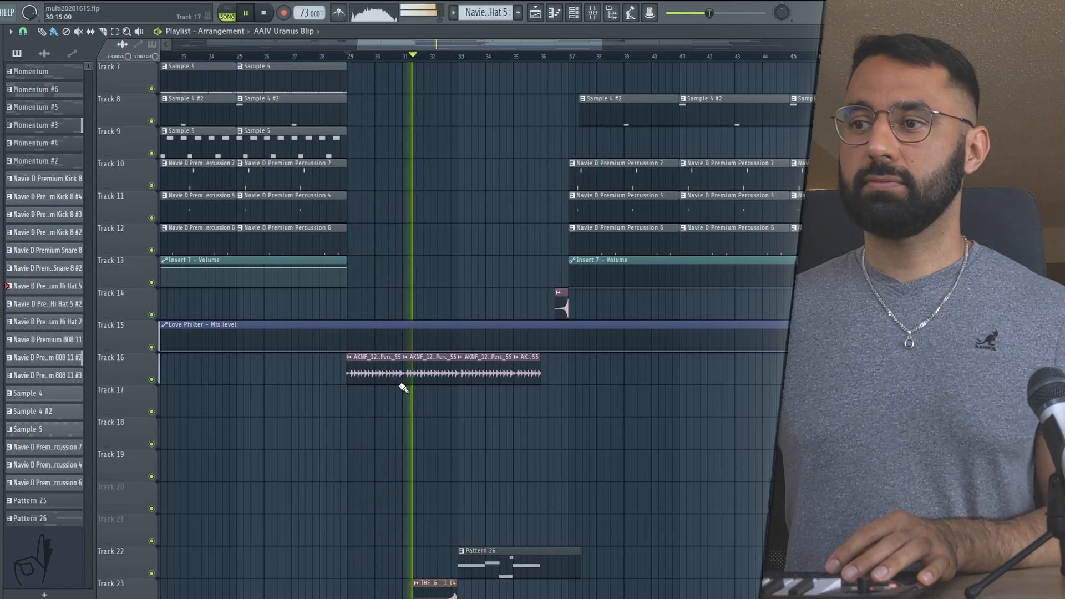
pyautogui.press('space')
pyautogui.scroll(-5, 404, 386)
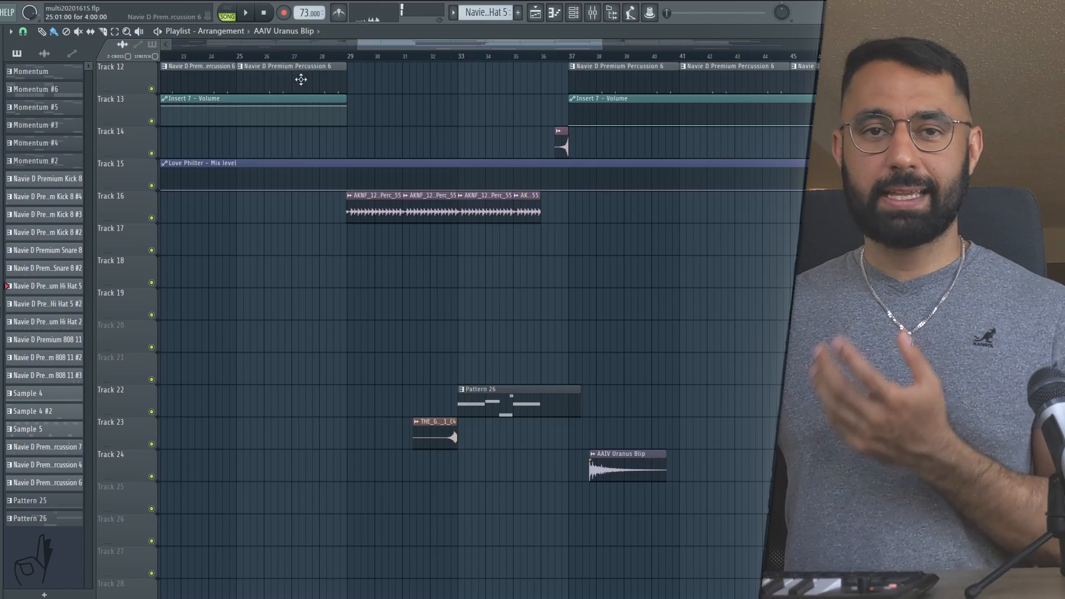
pyautogui.click(438, 58)
pyautogui.press('space')
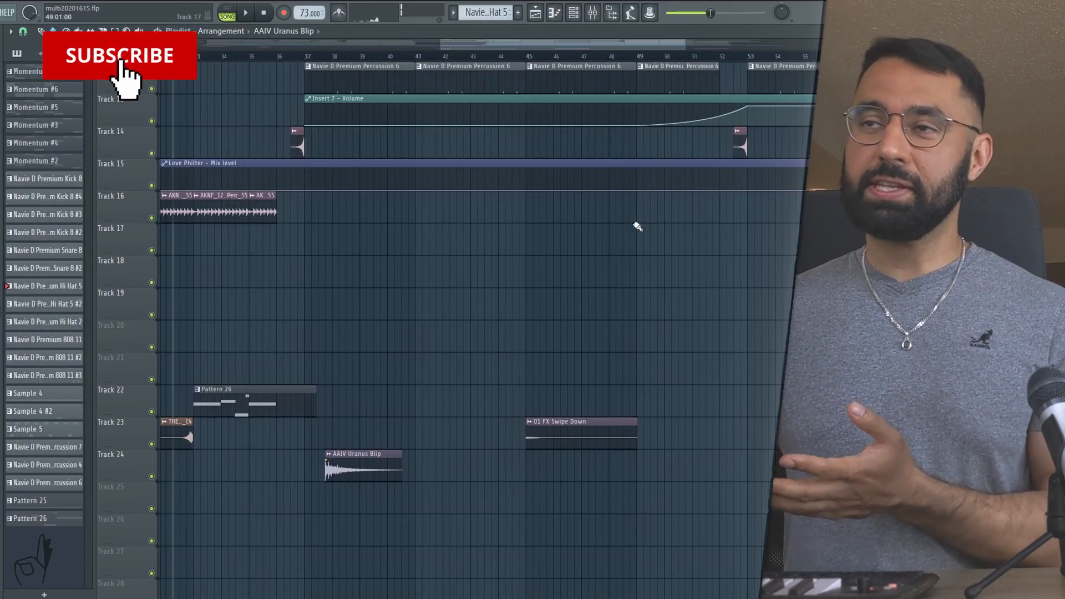
# Step: Play the arrangement from bar 45 and examine the notes of the Momentum #6 clip in the piano roll
pyautogui.scroll(6, 631, 226)
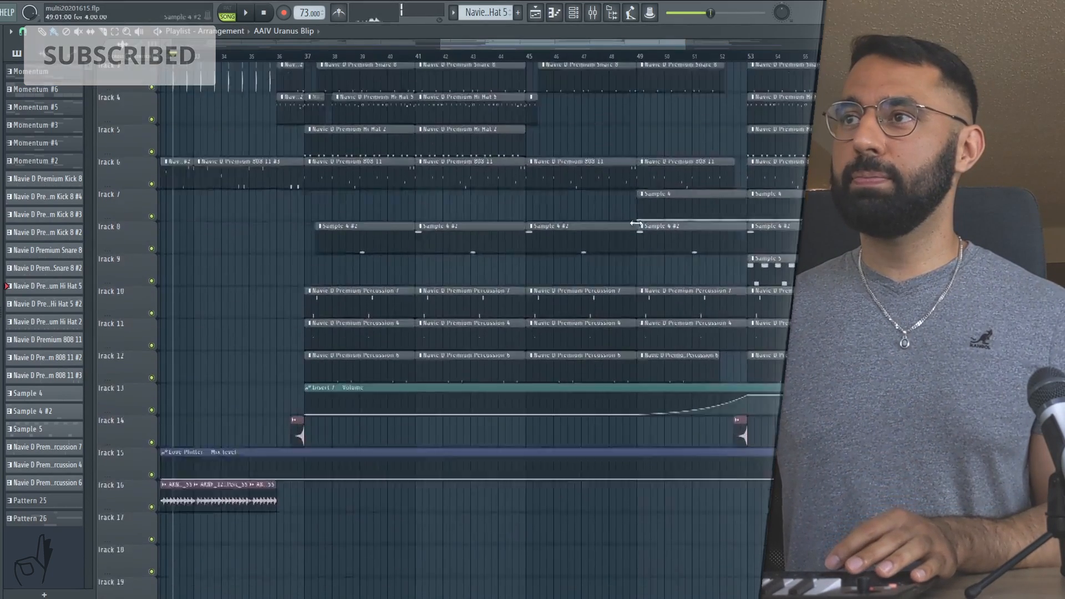
pyautogui.click(531, 57)
pyautogui.press('space')
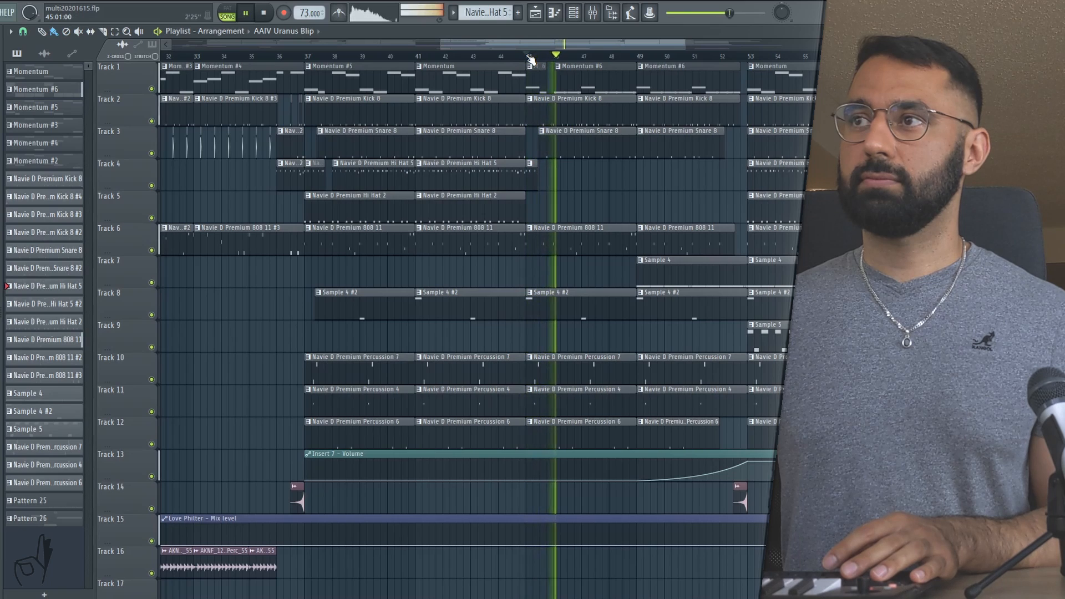
pyautogui.doubleClick(569, 84)
pyautogui.scroll(-10, 309, 232)
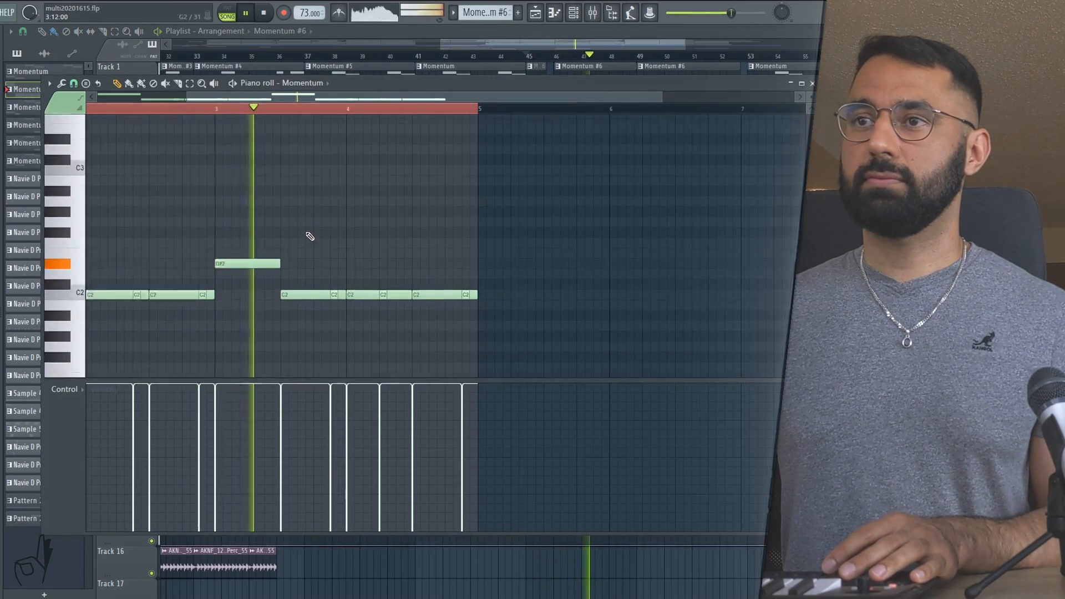
pyautogui.scroll(1, 310, 234)
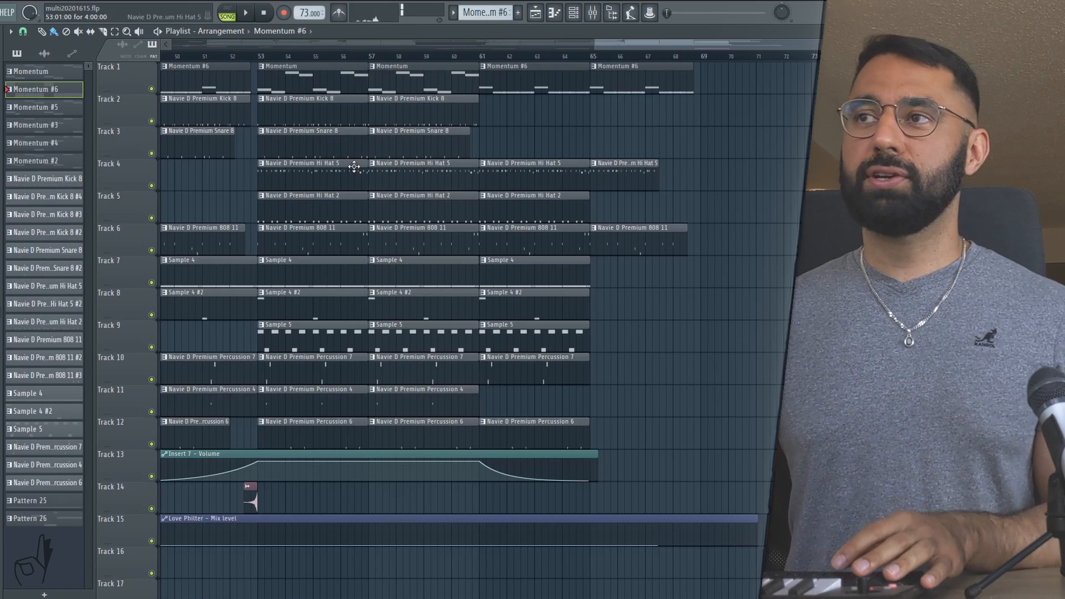
# Step: Play the outro from bar 61, then stop playback
pyautogui.click(485, 56)
pyautogui.press('space')
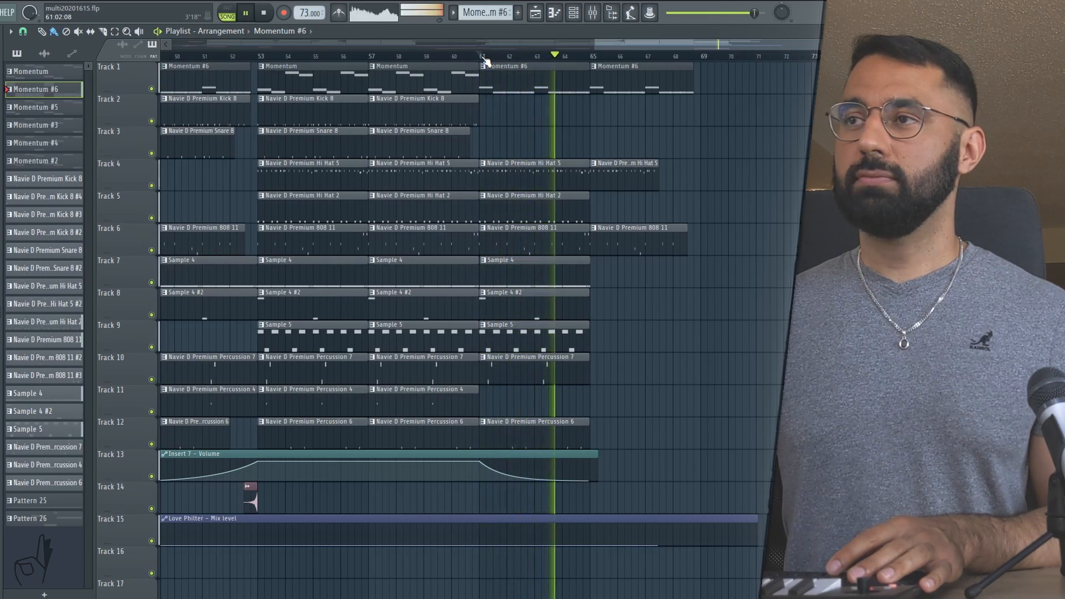
pyautogui.click(263, 13)
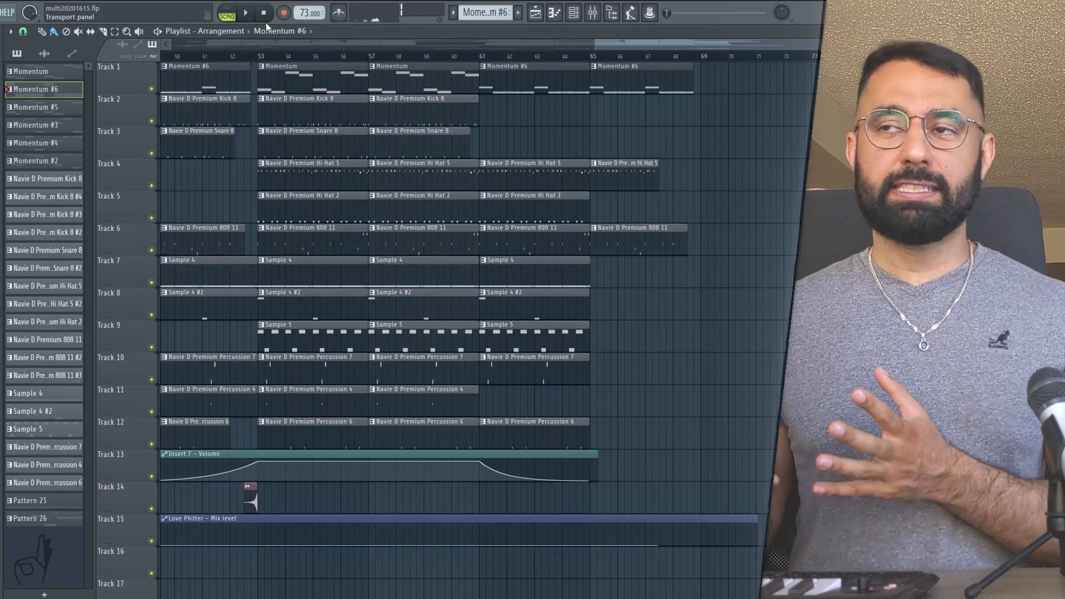